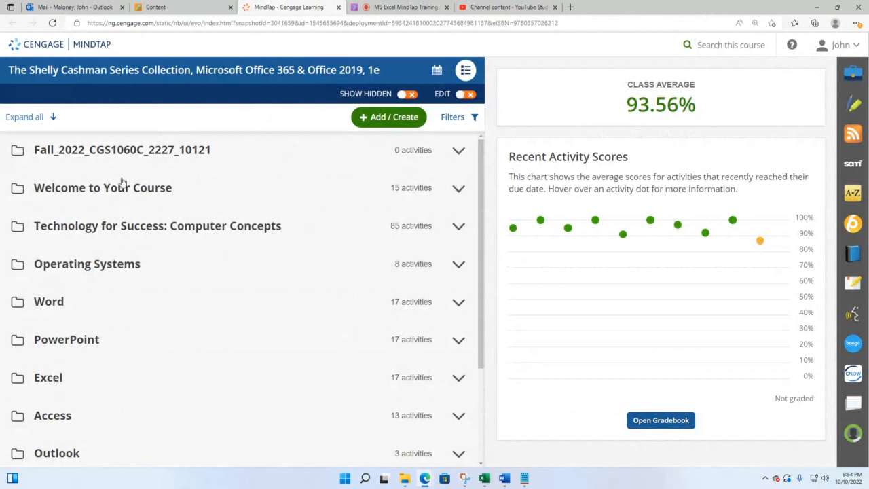
Expand the Excel folder and Excel Module 1, then open the Excel Module 1 SAM Training activity
click(59, 382)
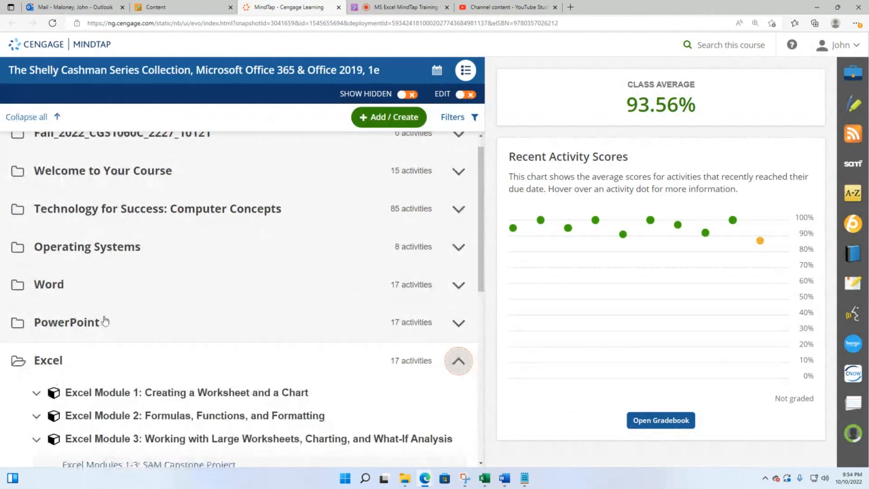
scroll(120, 317, down, 1)
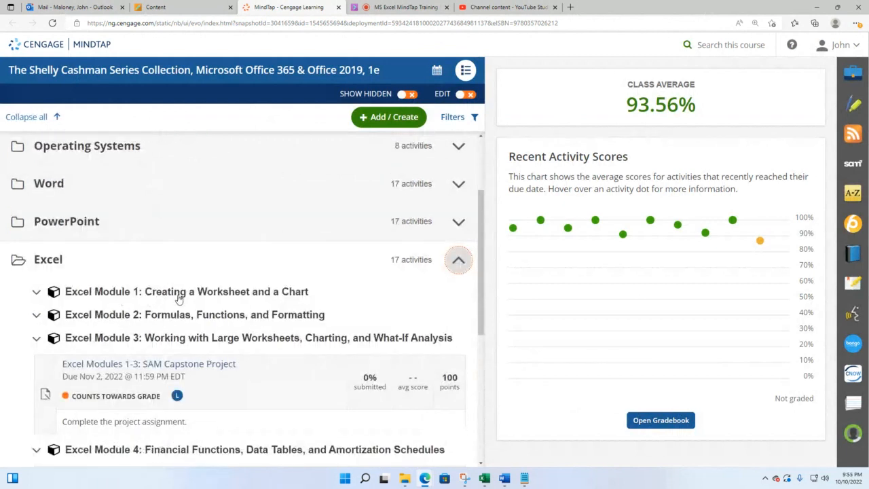
click(179, 297)
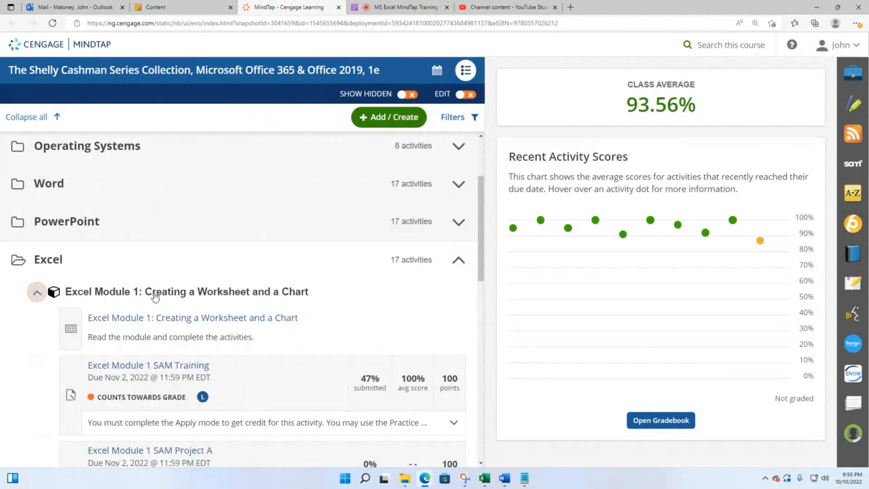
click(154, 365)
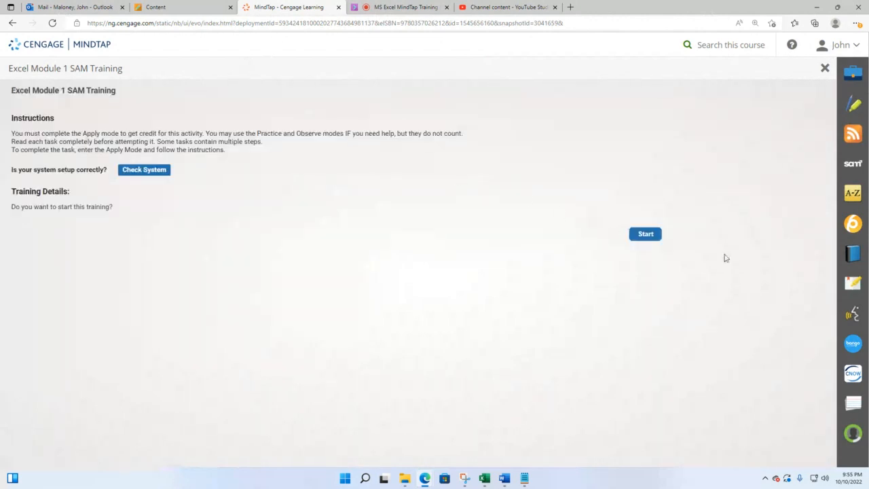
Start the SAM training, jump to task 1 Align cell contents, then switch to the Collaborate tab
click(653, 236)
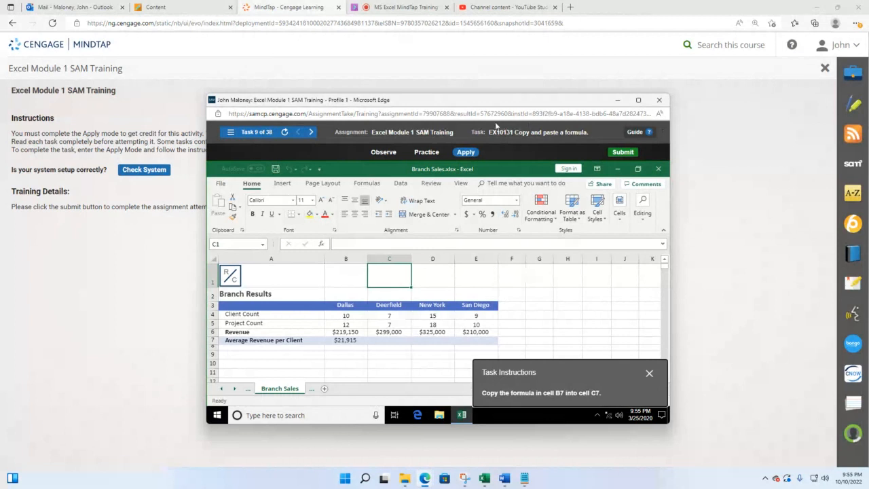
click(233, 133)
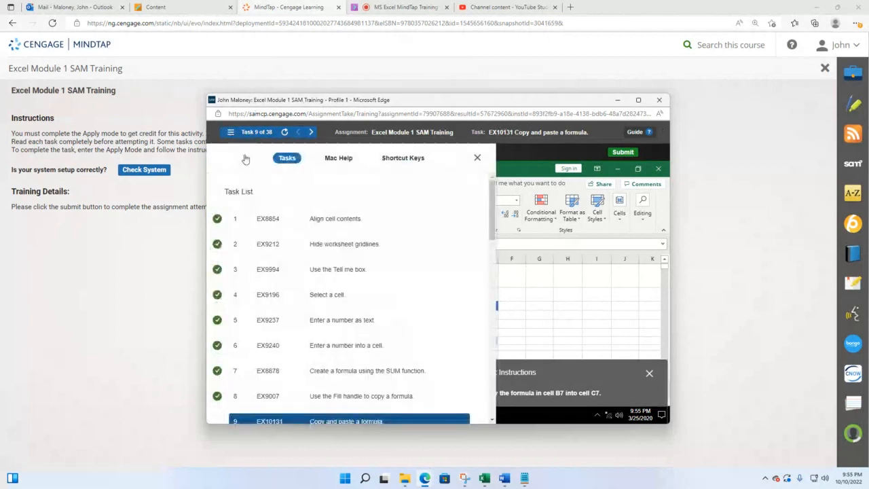
click(330, 218)
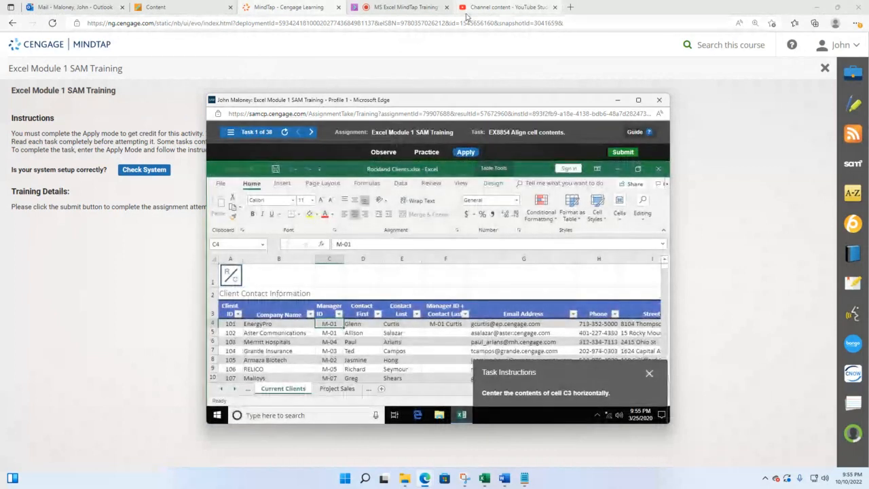
click(394, 7)
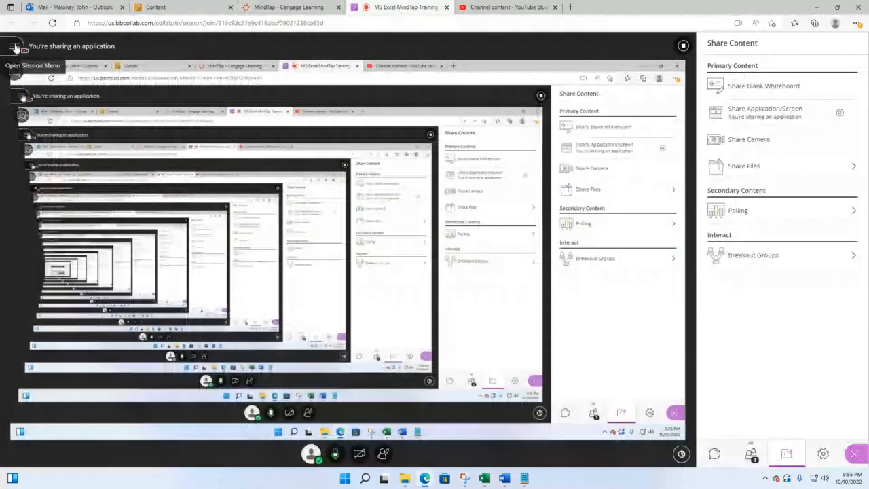
Check the Collaborate session menu, then go back to the MindTap SAM Training page
click(15, 47)
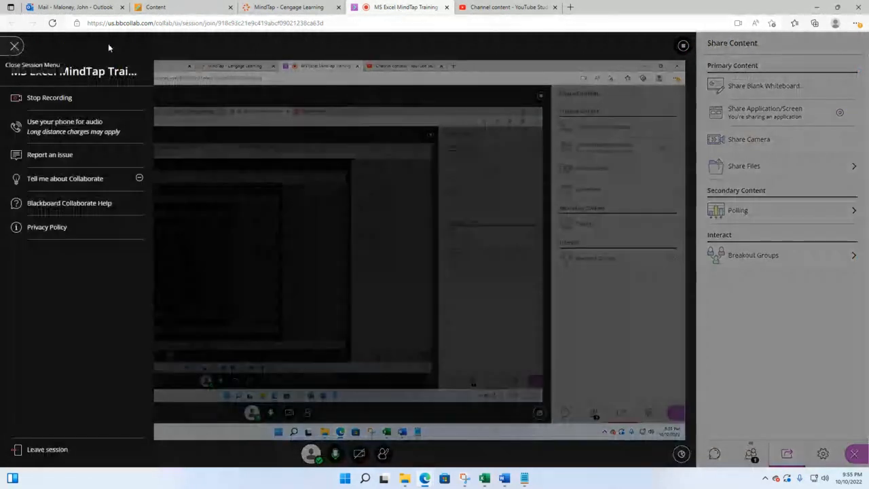
click(278, 7)
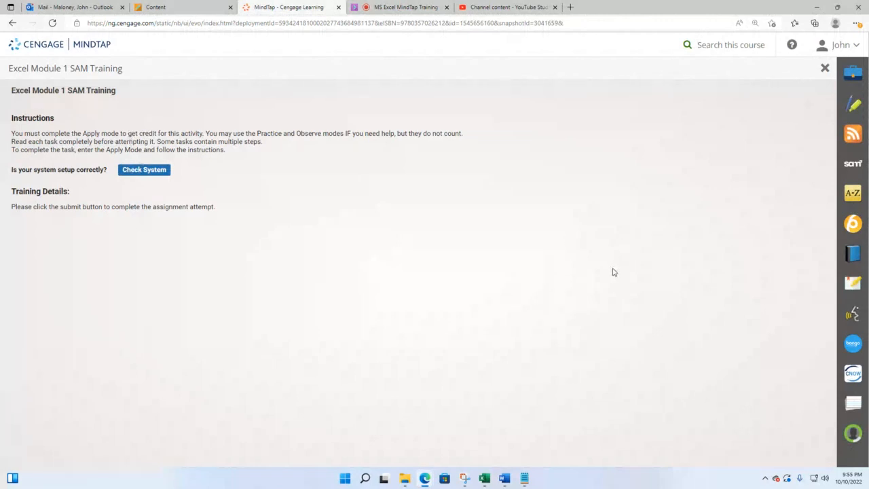
Close and reopen Excel Module 1 SAM Training, start it again, and maximize its window
click(825, 69)
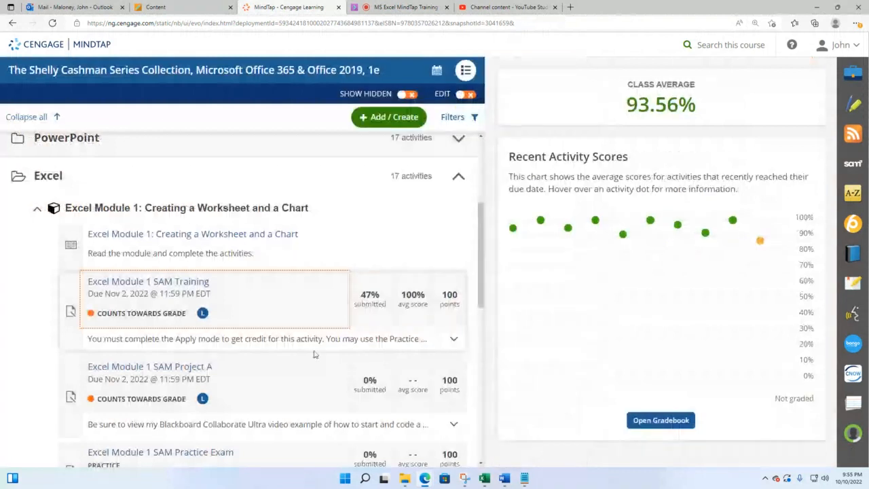
click(190, 286)
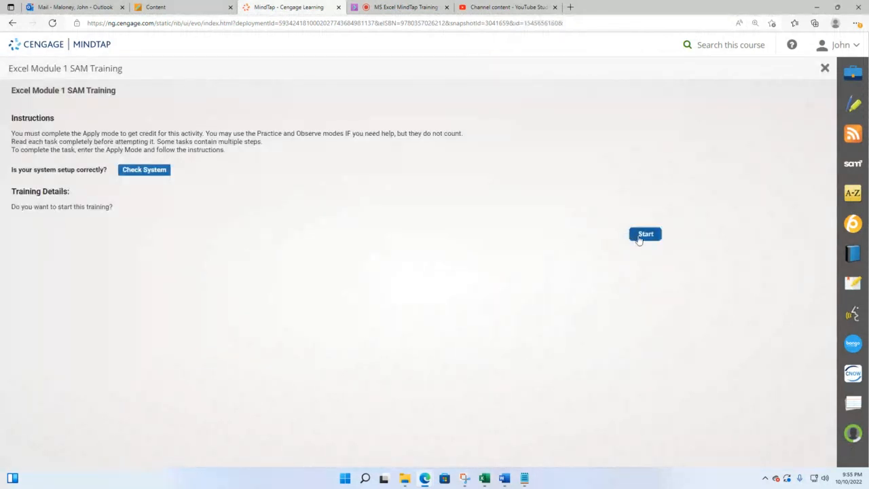
click(645, 234)
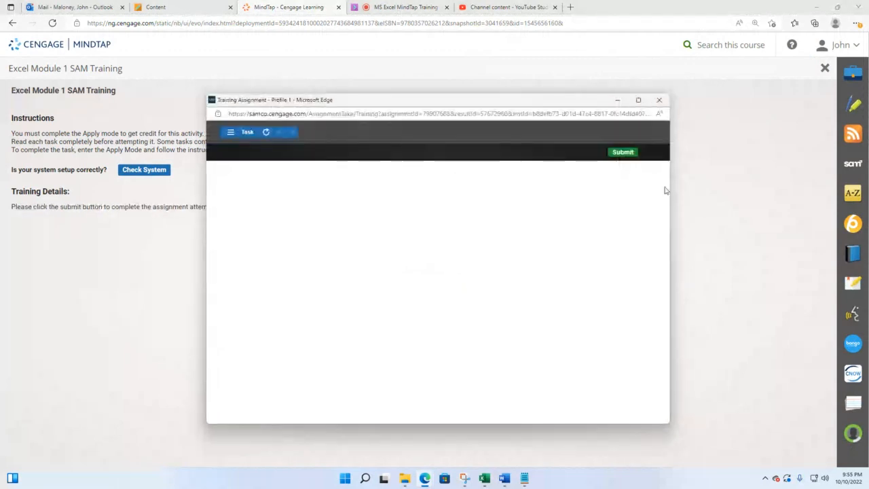
click(638, 101)
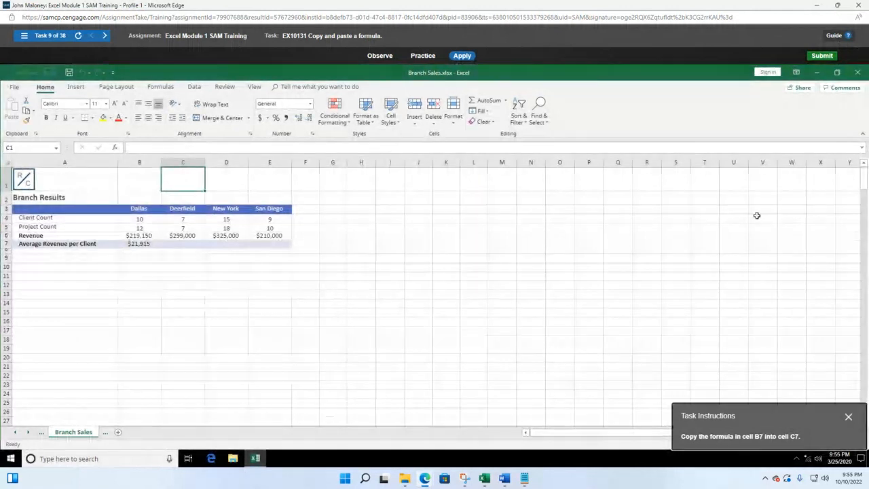
Move the Task Instructions box to the middle and bring up the Task List
mouse_move(762, 419)
mouse_down()
mouse_move(683, 367)
mouse_move(557, 252)
mouse_move(421, 215)
mouse_up()
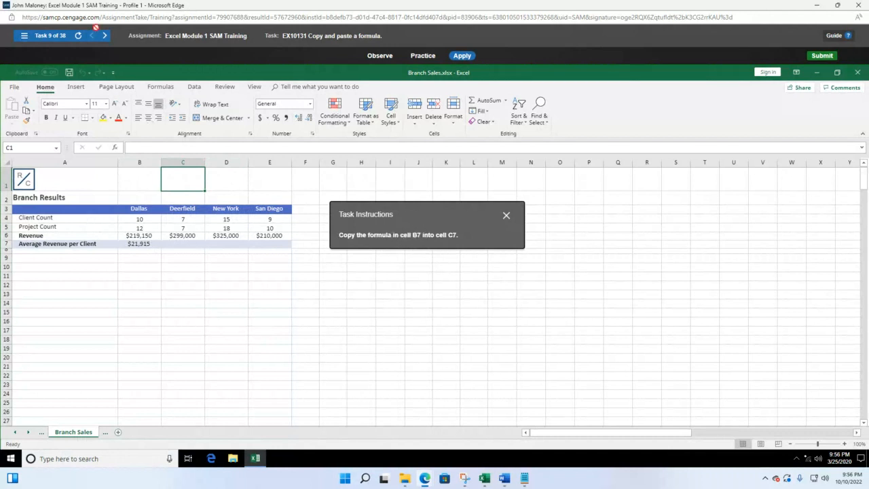
click(25, 36)
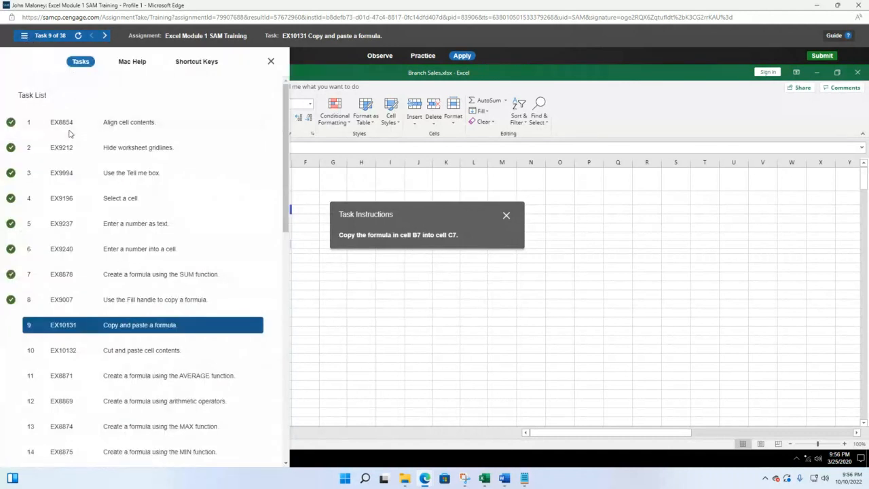
Switch to task 1 and center the Manager ID heading in cell C3
click(126, 123)
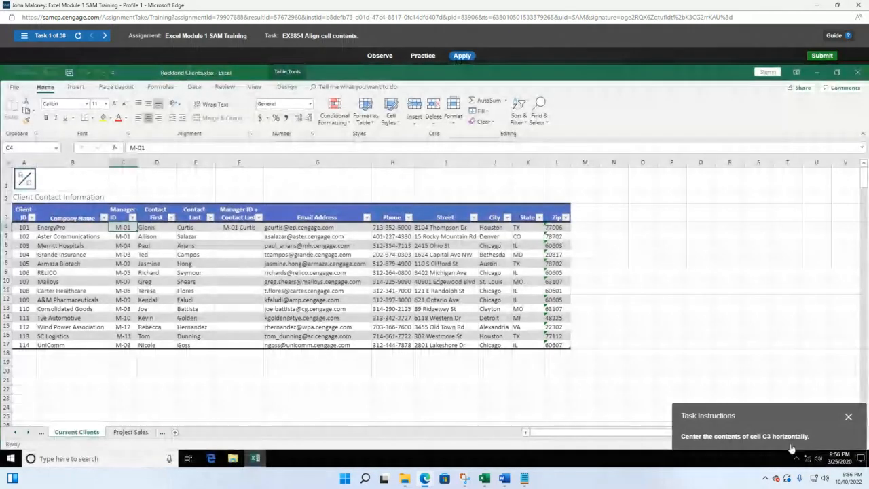
drag(790, 448, 710, 249)
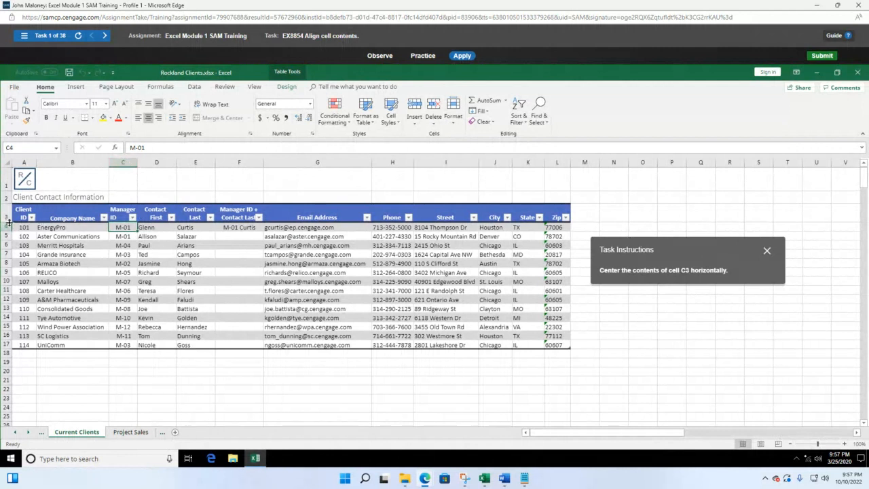
click(123, 211)
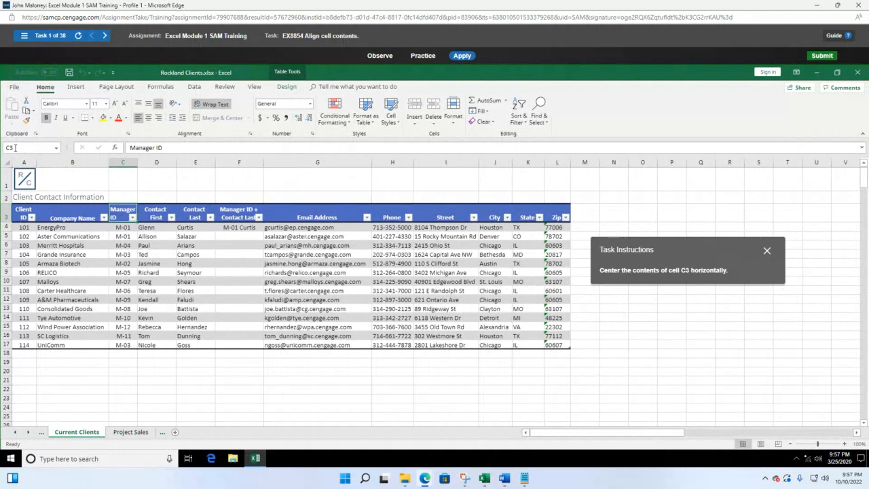
drag(672, 258, 331, 214)
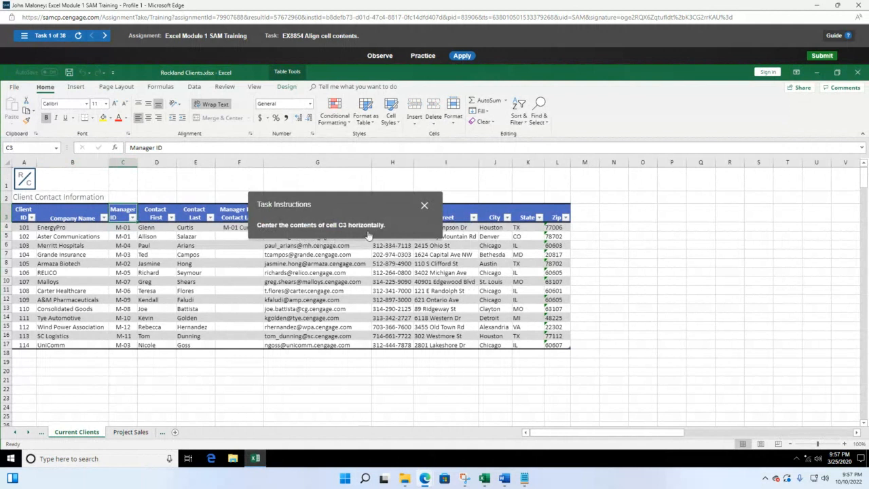
drag(361, 213, 405, 127)
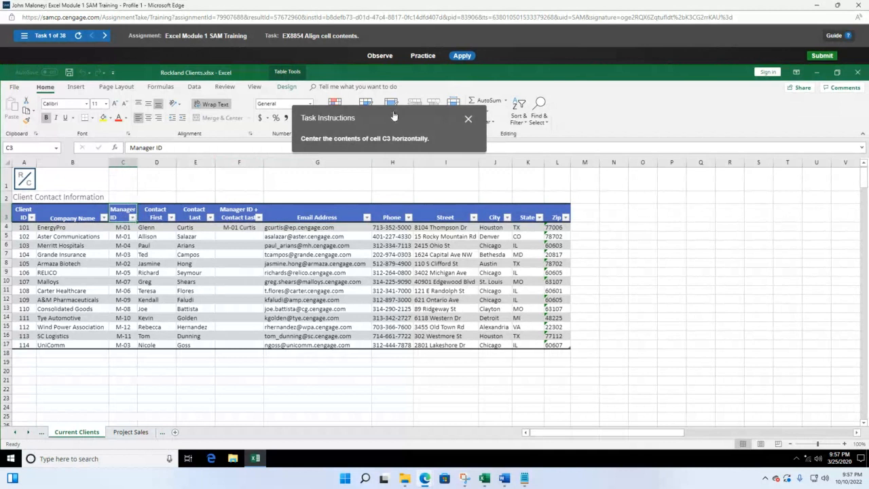
drag(393, 117, 630, 167)
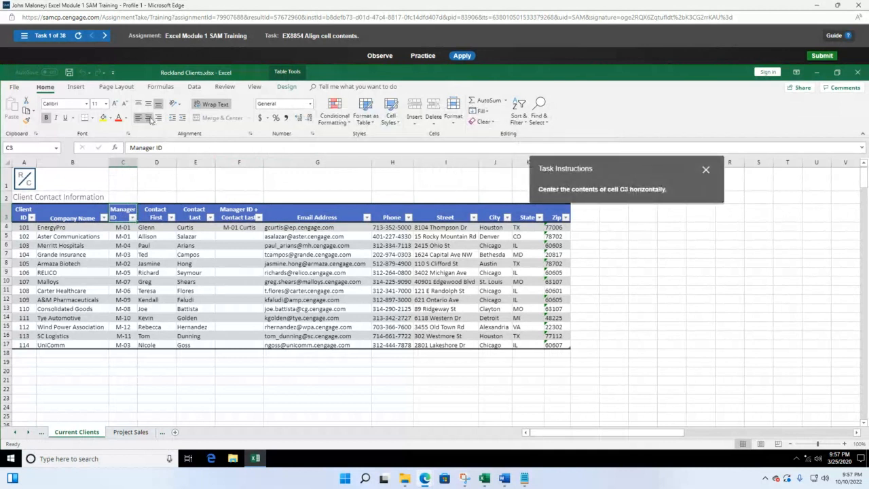
click(150, 120)
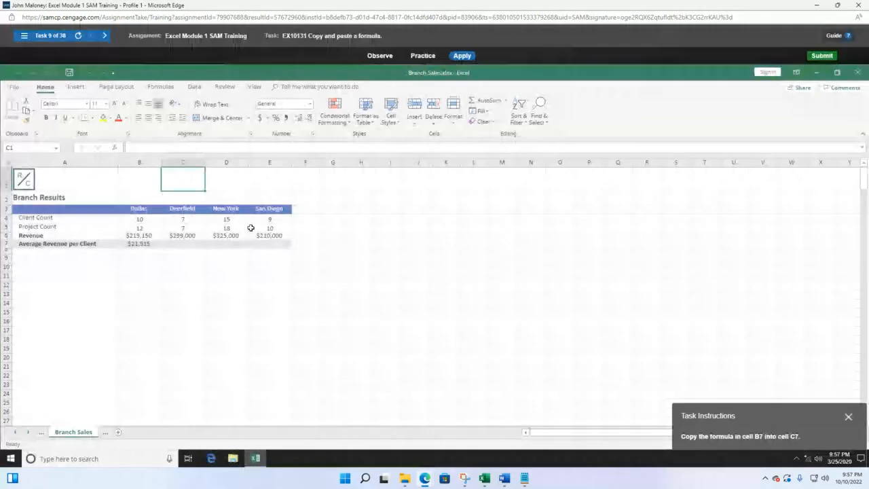
drag(772, 416, 421, 211)
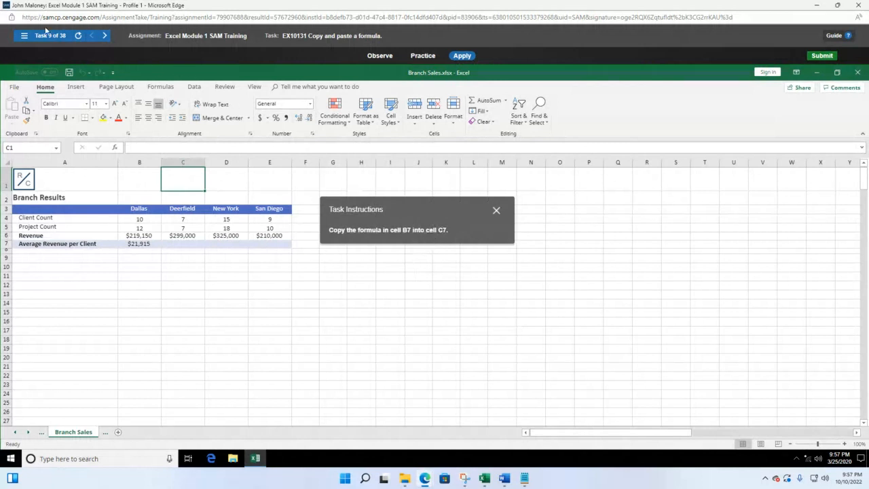
click(25, 36)
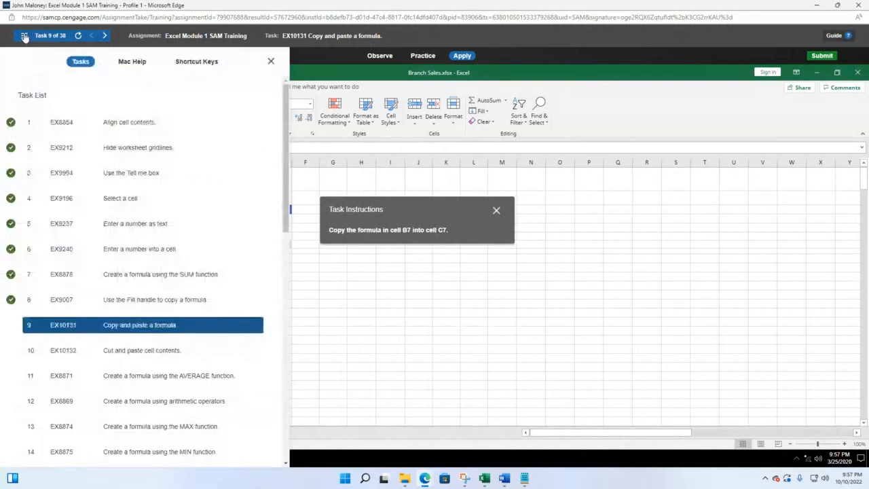
click(104, 148)
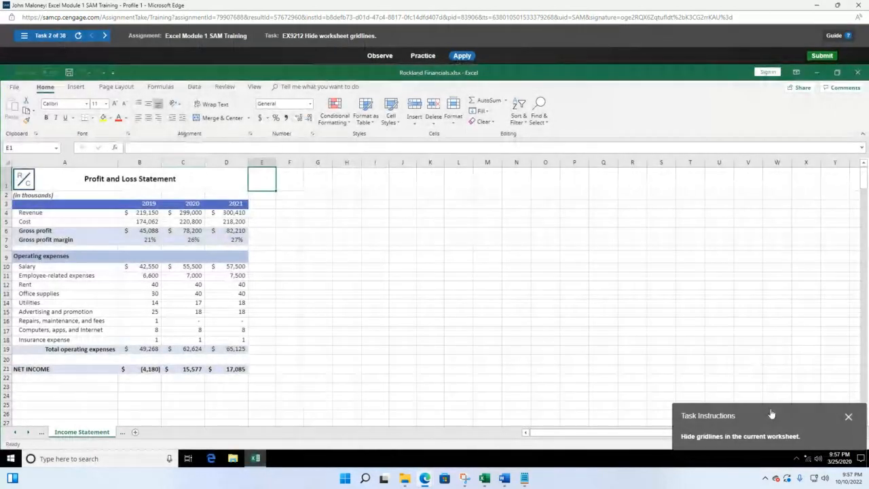
drag(771, 414, 375, 198)
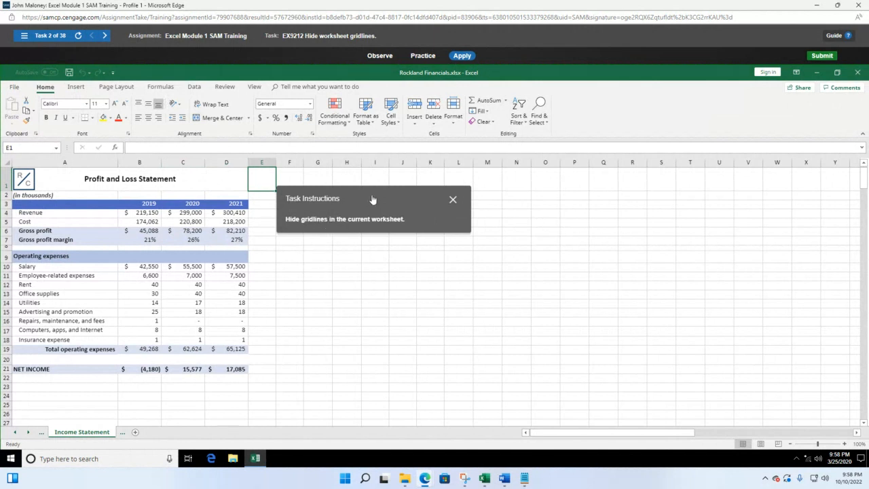
drag(372, 199, 384, 167)
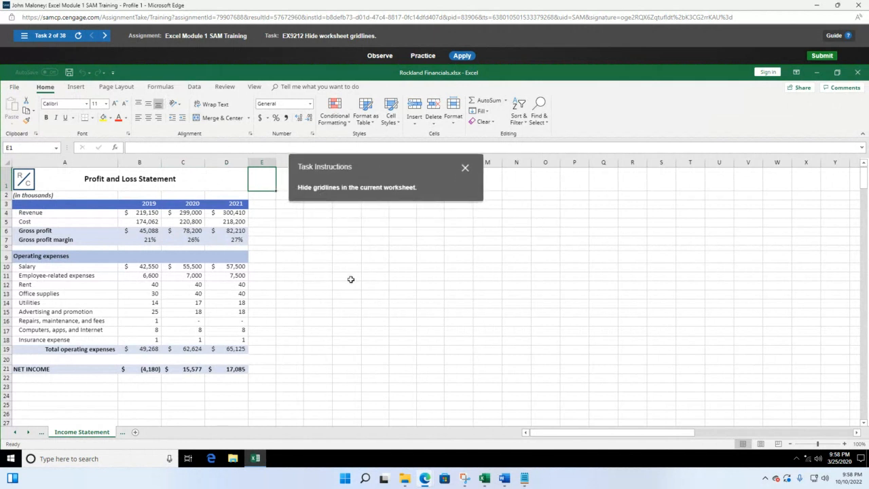
click(402, 295)
Select several empty cells right of the table, then turn off Gridlines under View > Show
click(318, 247)
click(320, 289)
click(287, 293)
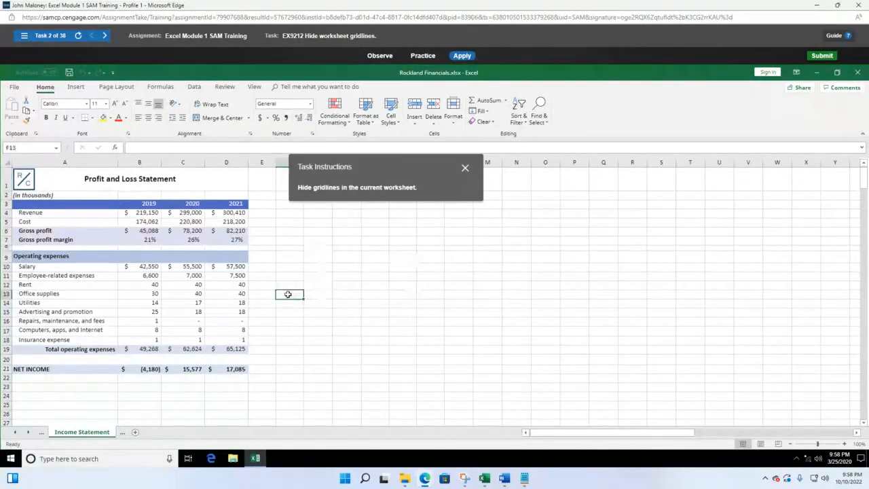
click(291, 259)
click(343, 258)
click(343, 285)
click(387, 261)
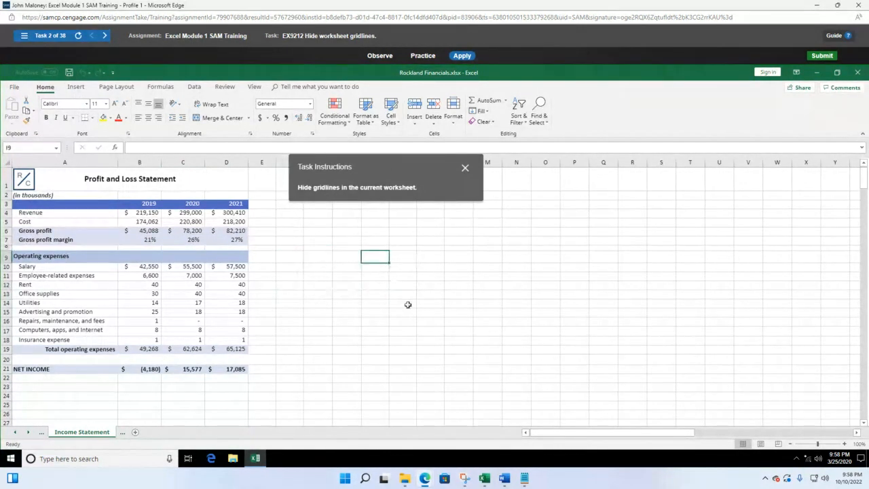
click(407, 305)
click(461, 258)
click(498, 215)
click(524, 254)
click(441, 301)
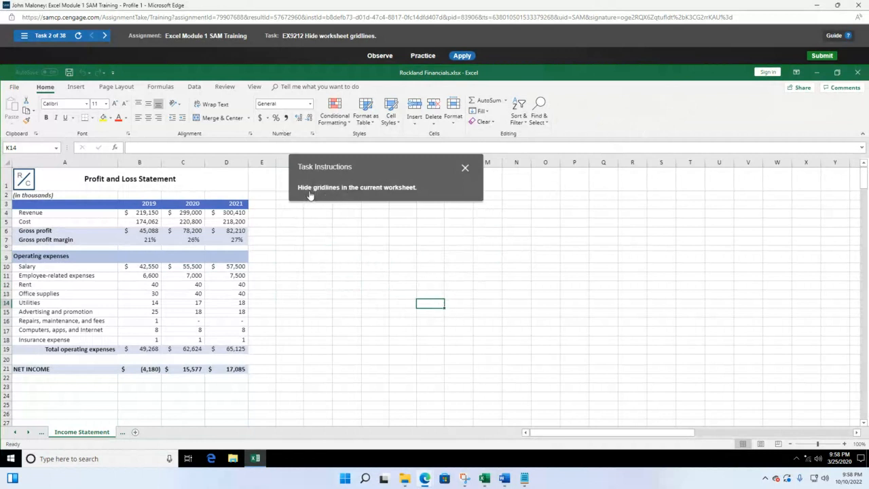
click(254, 87)
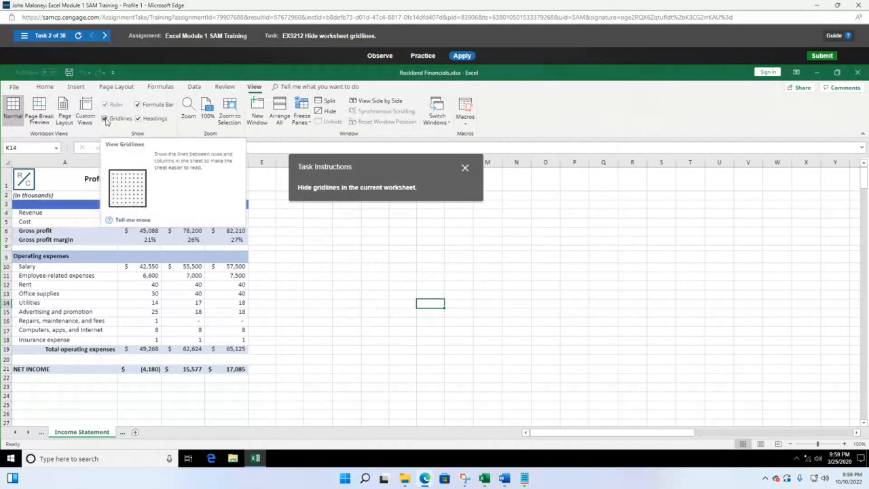
click(105, 119)
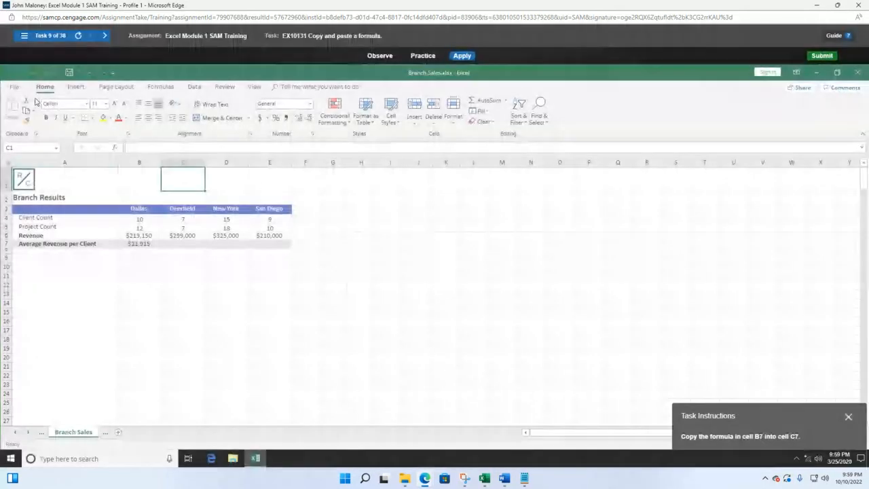
Pick task 3 'Use the Tell me box' from the Task List and center its instructions box
click(27, 38)
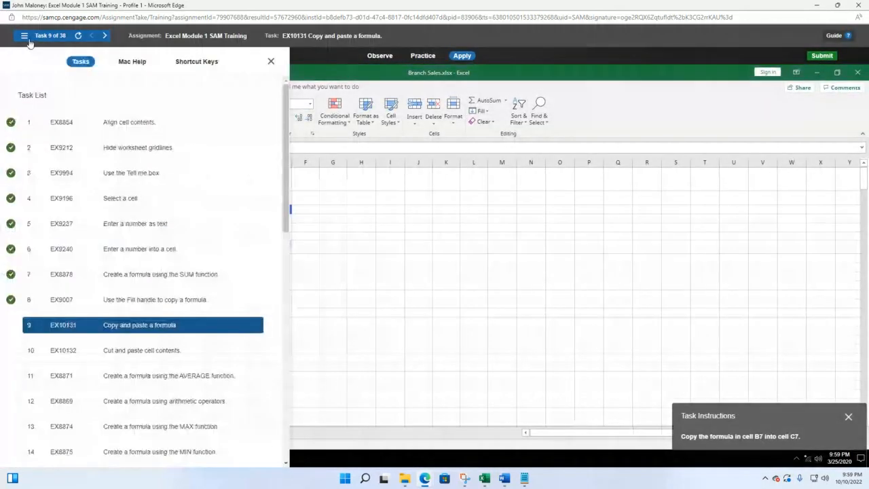
click(105, 172)
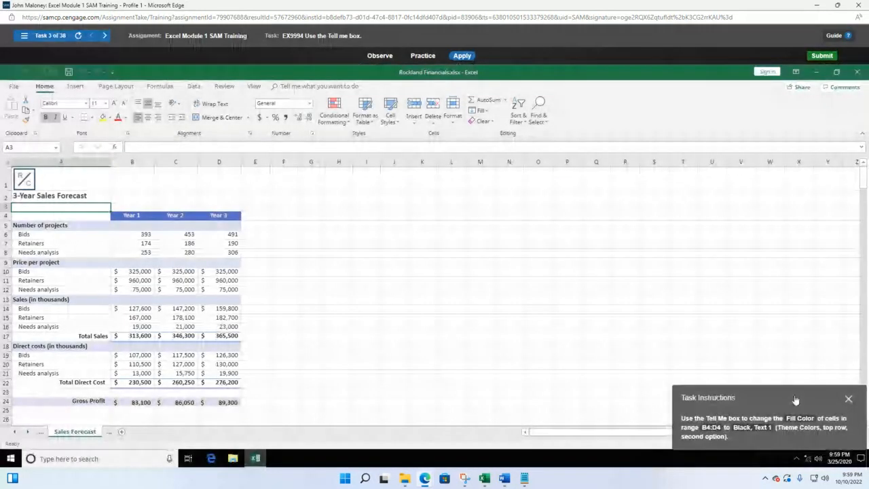
drag(795, 397, 420, 219)
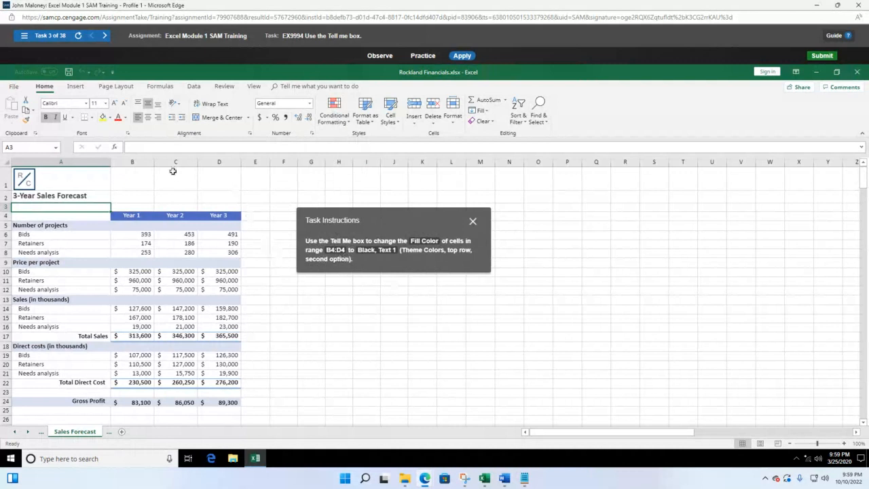
Select the year headers B4:D4 and give them a Black, Text 1 fill
click(132, 215)
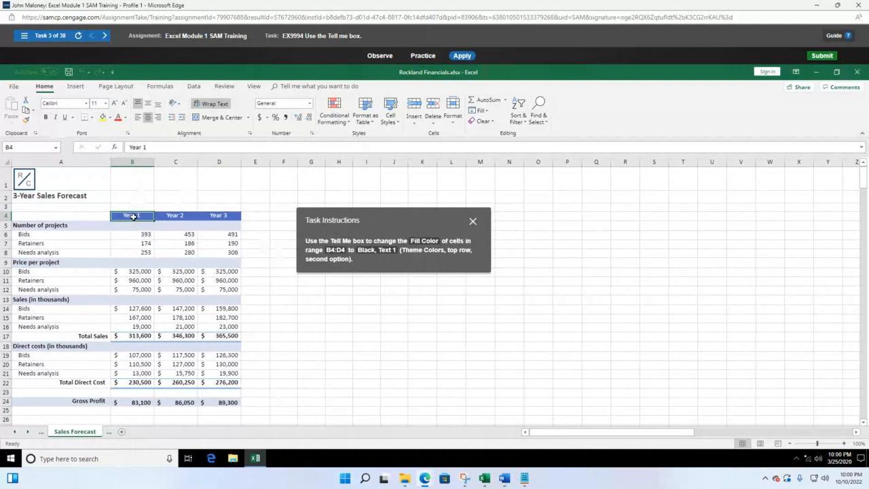
drag(134, 216, 222, 216)
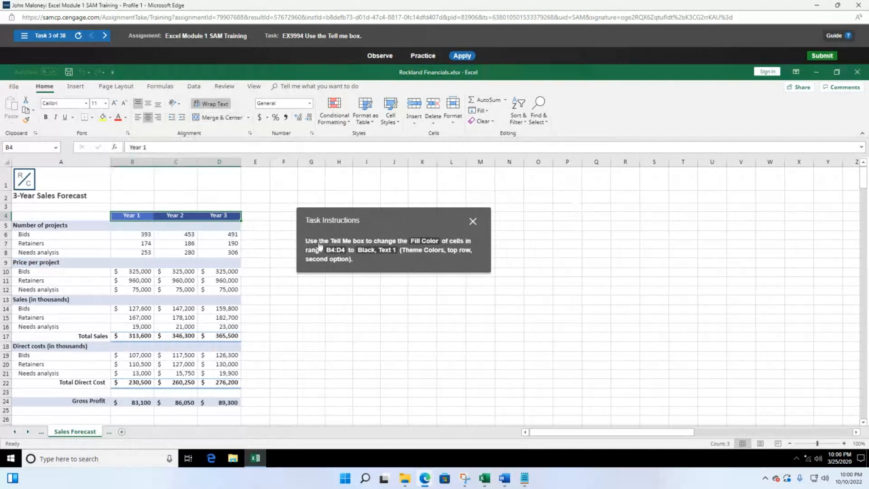
click(110, 119)
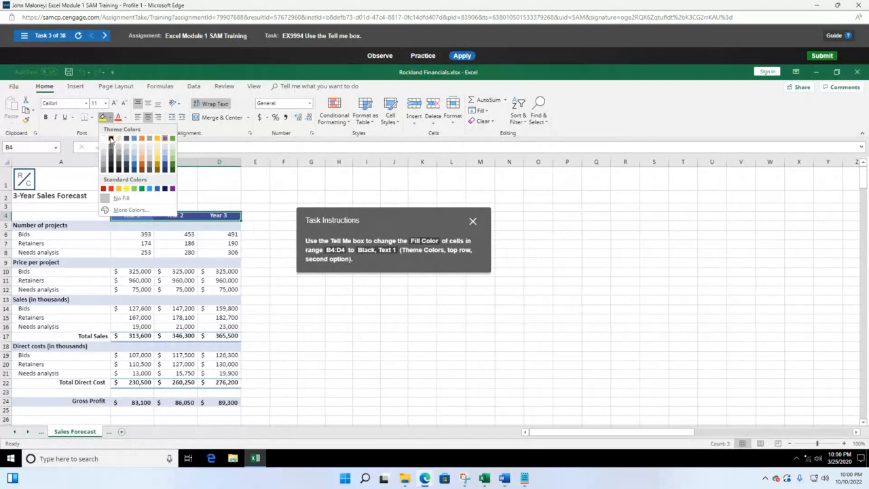
click(111, 138)
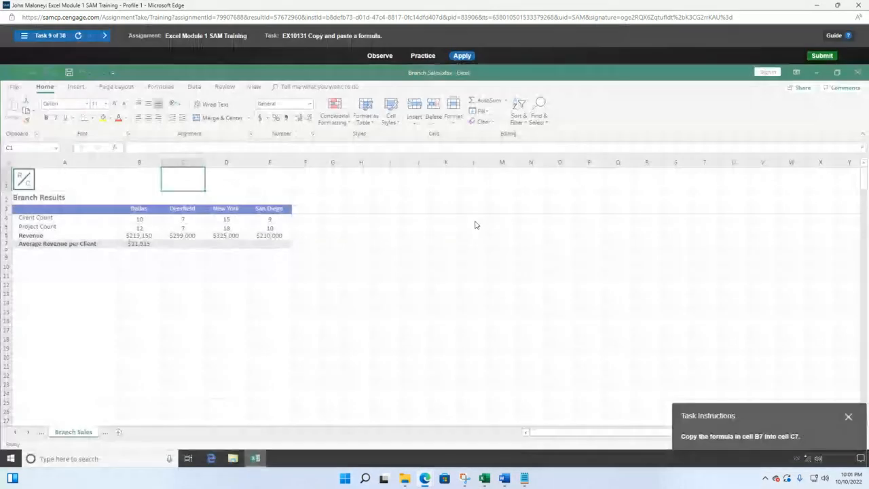
Reopen task 3 'Use the Tell me box' from the Task List and move its instructions beside the table
drag(766, 418, 407, 217)
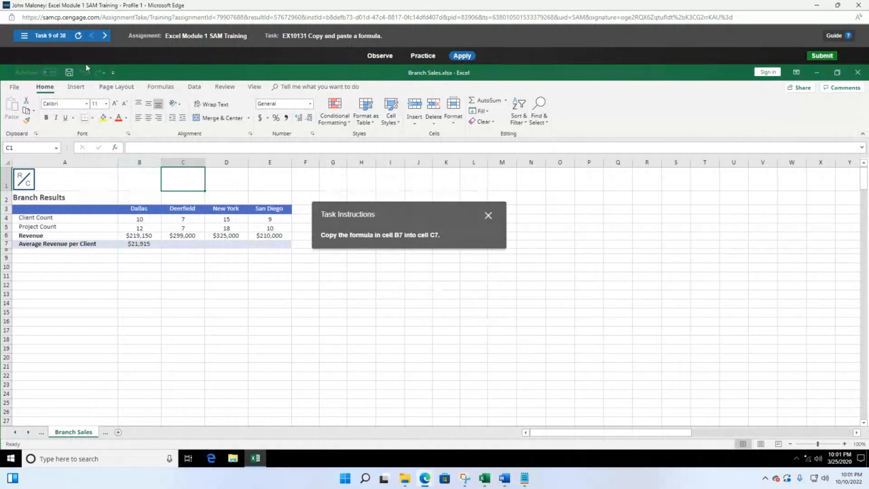
click(24, 35)
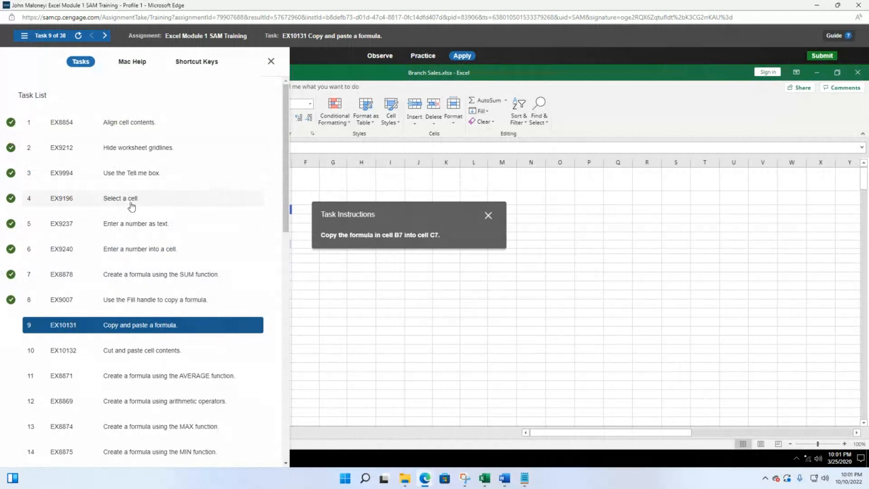
click(132, 175)
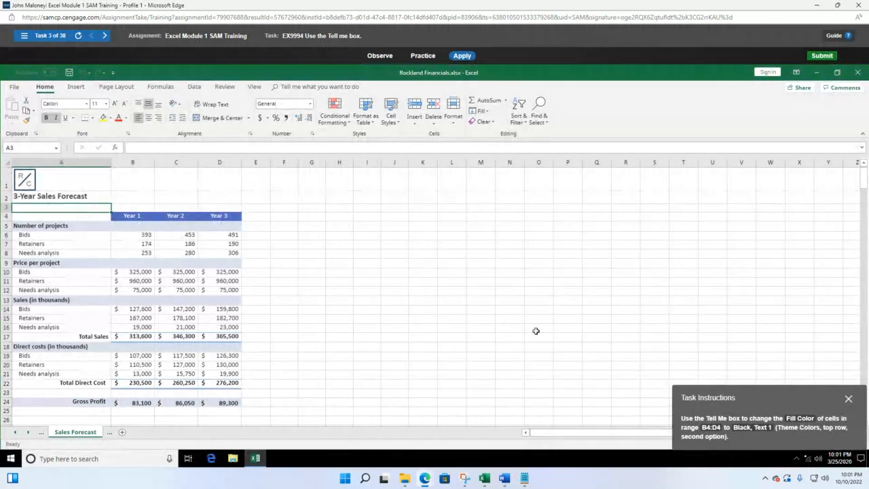
drag(723, 384, 446, 212)
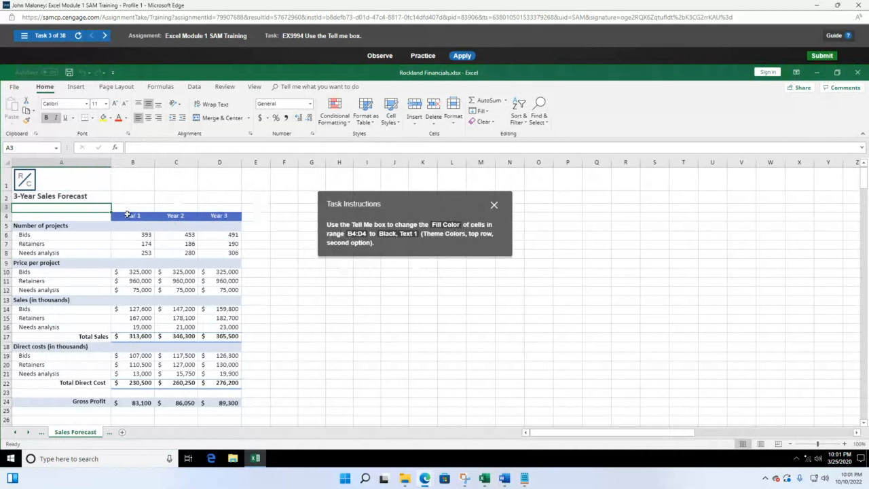
Fill the Year 1–Year 3 headers in B4:D4 with Black, Text 1 via Tell Me 'fill color'
drag(129, 216, 213, 216)
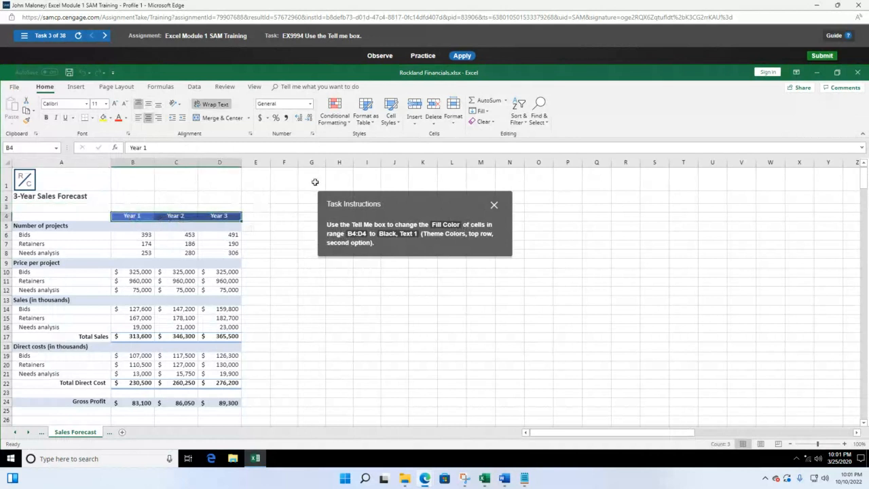
click(286, 86)
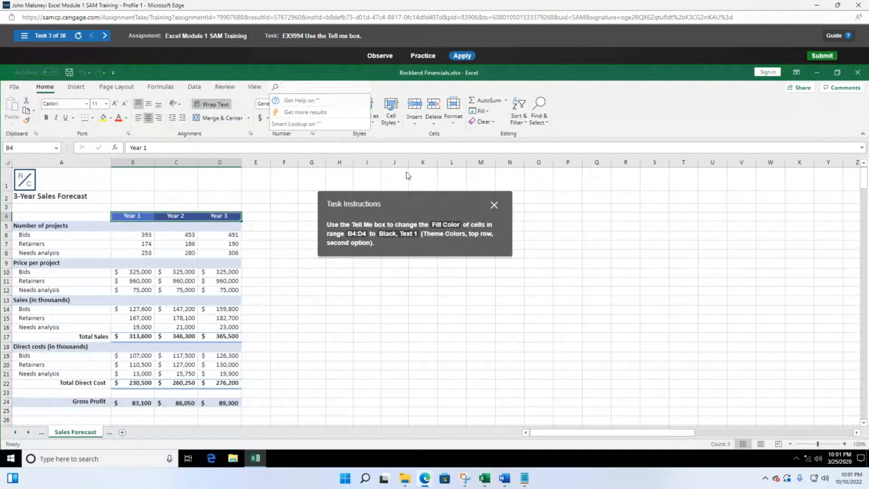
text(fill color)
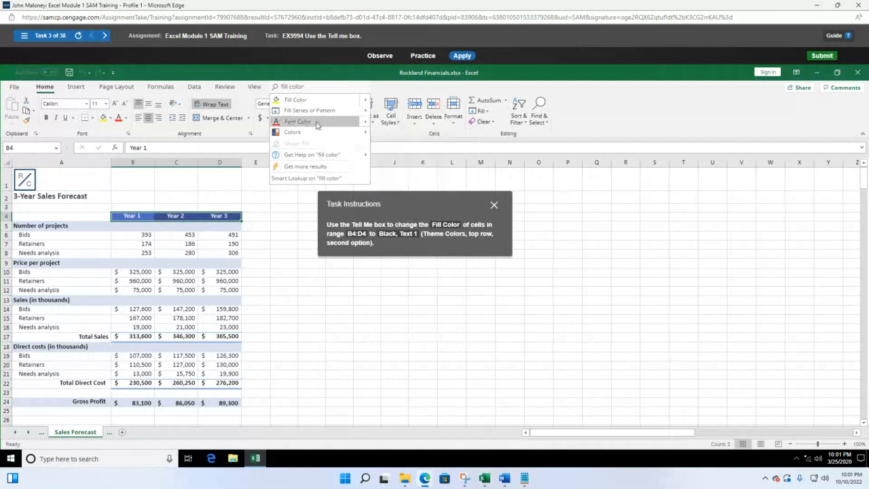
mouse_move(313, 116)
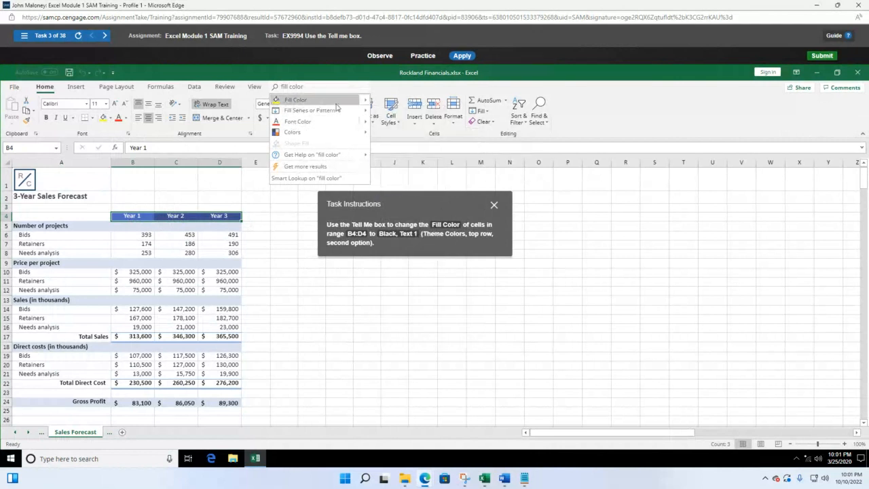
mouse_move(354, 101)
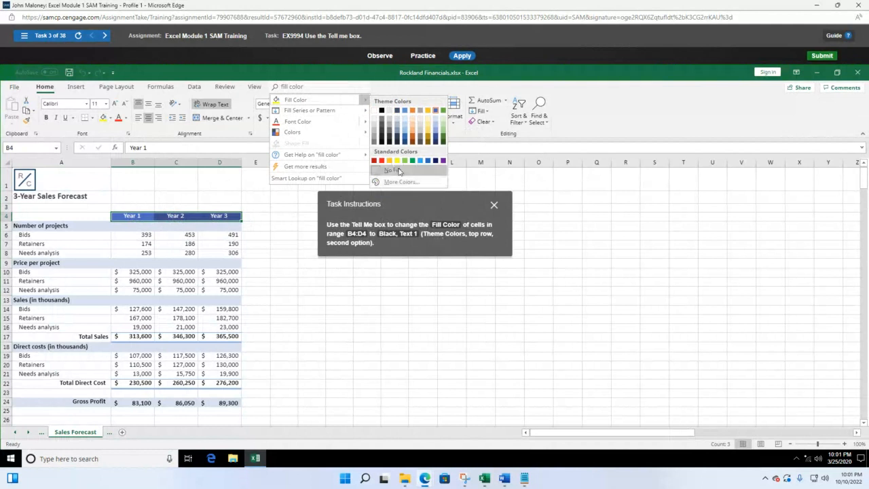
click(382, 111)
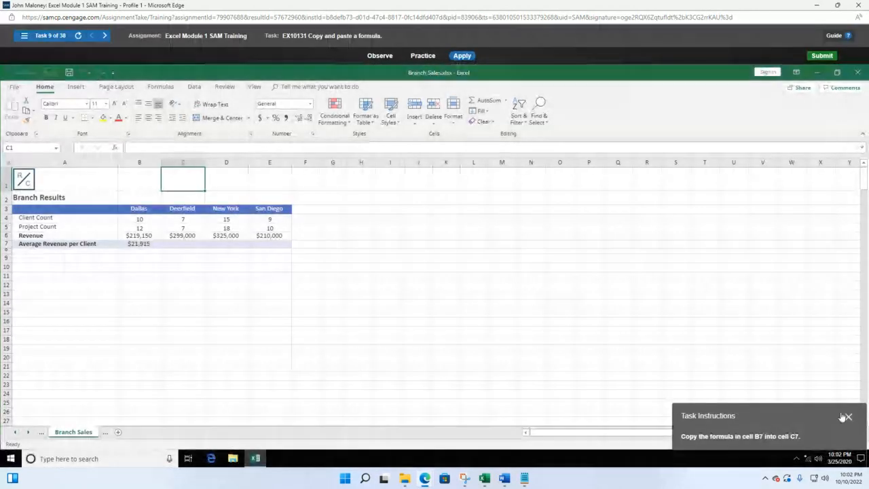
Switch to the Select a cell task and select cell D22 on the 3-Year Sales Forecast
drag(825, 415, 510, 219)
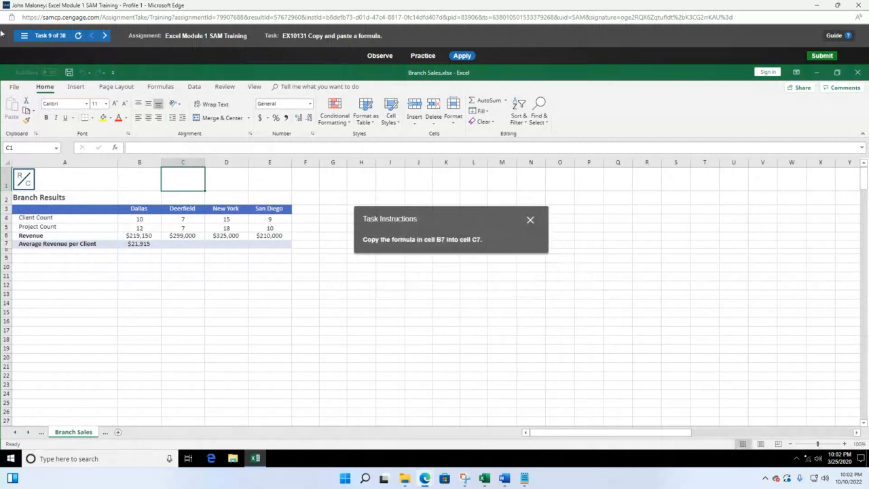
click(24, 35)
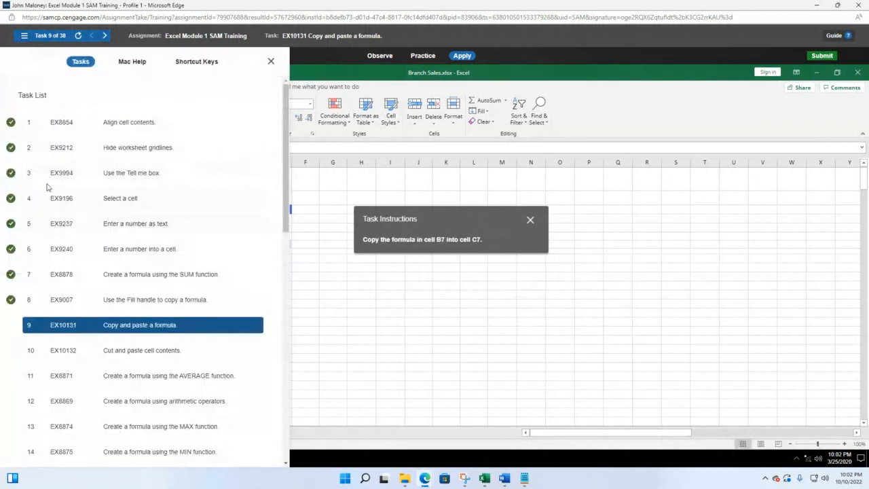
click(120, 197)
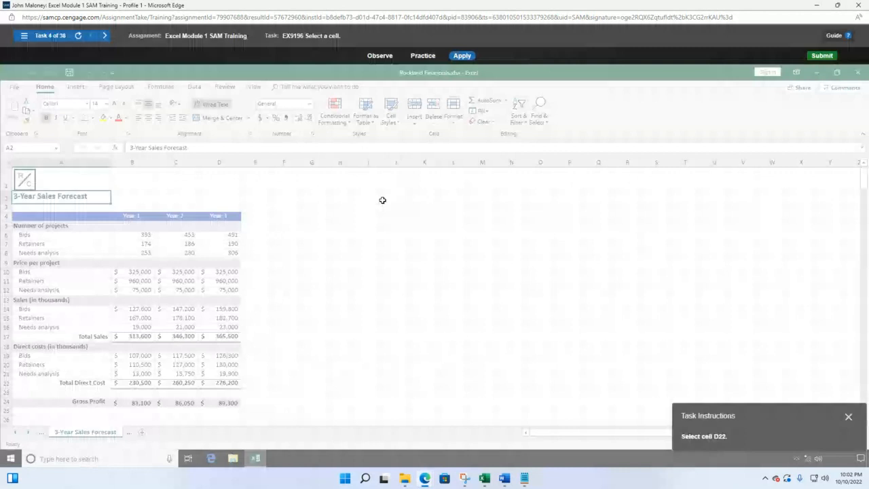
mouse_move(758, 418)
mouse_down()
mouse_move(401, 240)
mouse_move(391, 219)
mouse_up()
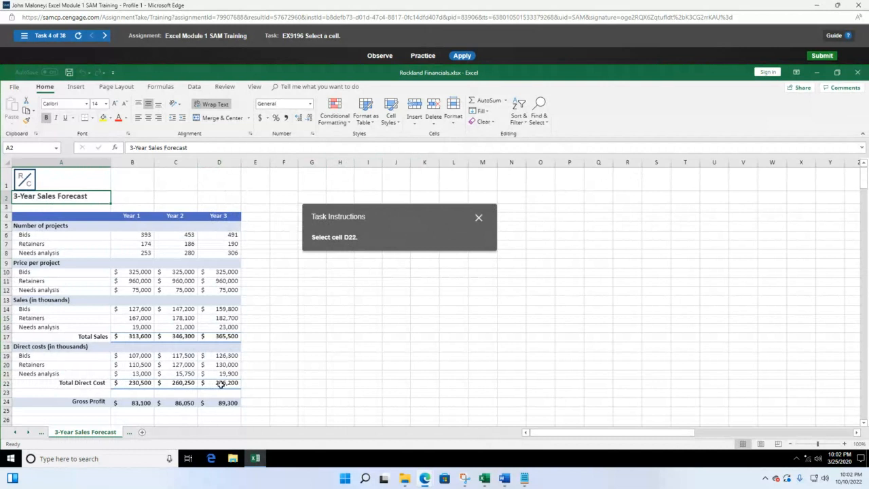
click(221, 384)
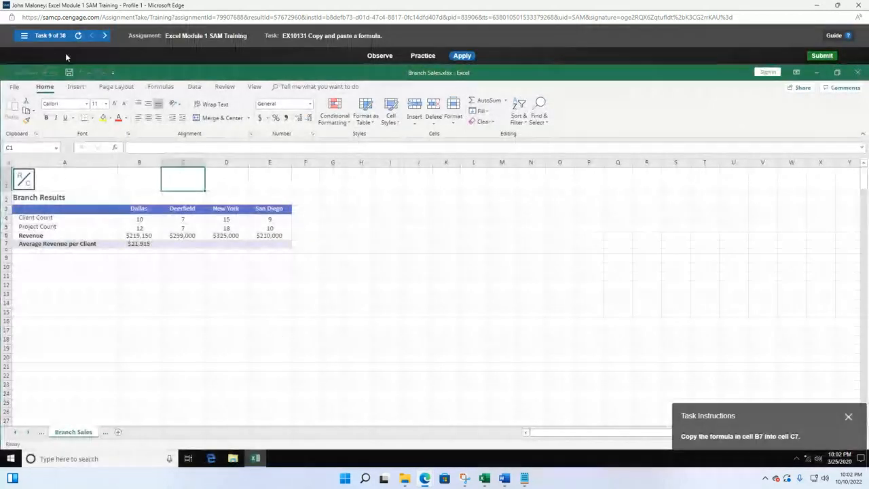
Load task 5 and enter '77112 in cell J5 so the ZIP code is stored as text
click(23, 35)
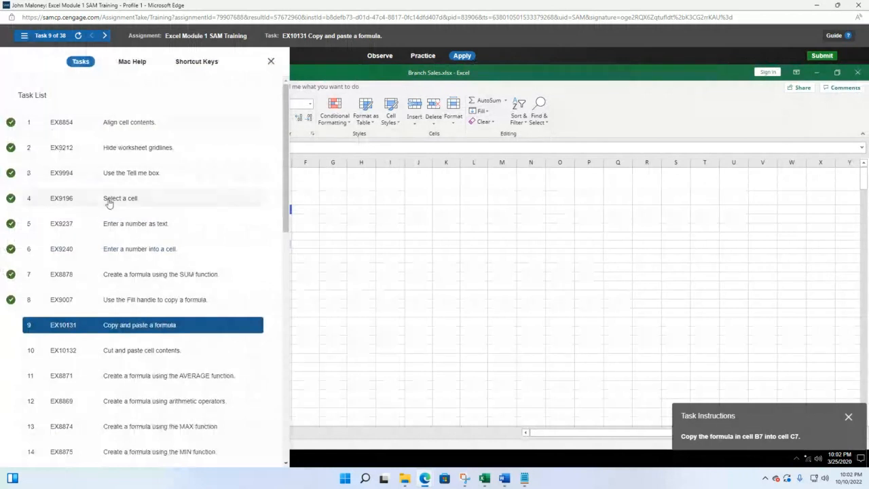
click(136, 224)
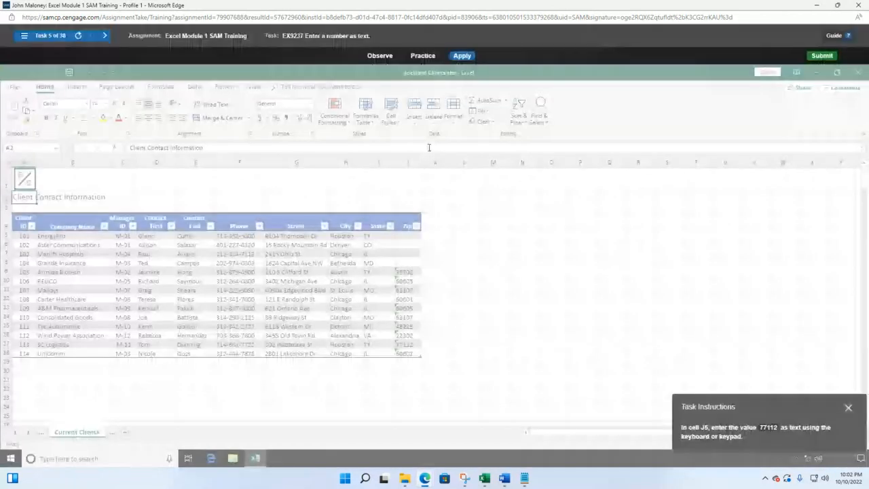
drag(793, 407, 585, 263)
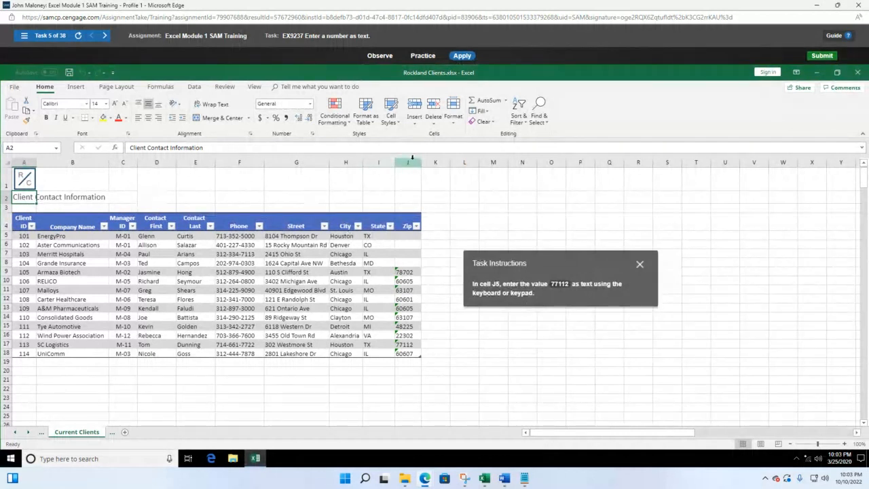
click(406, 237)
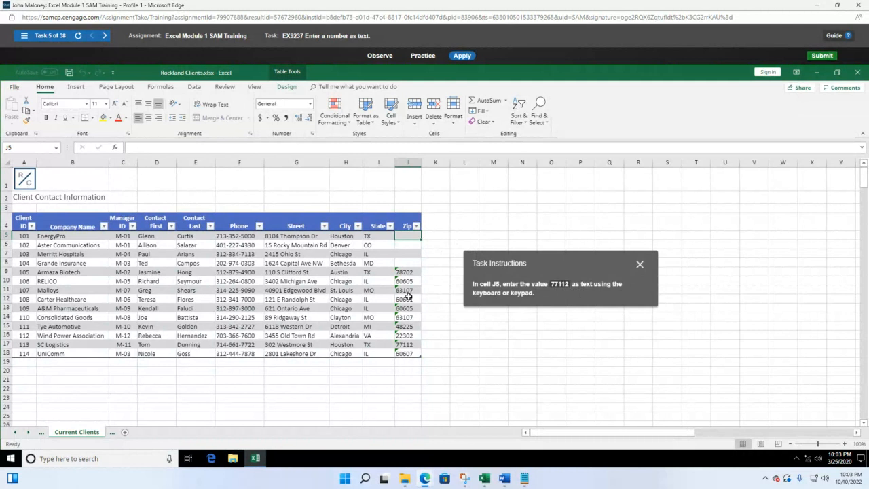
text(')
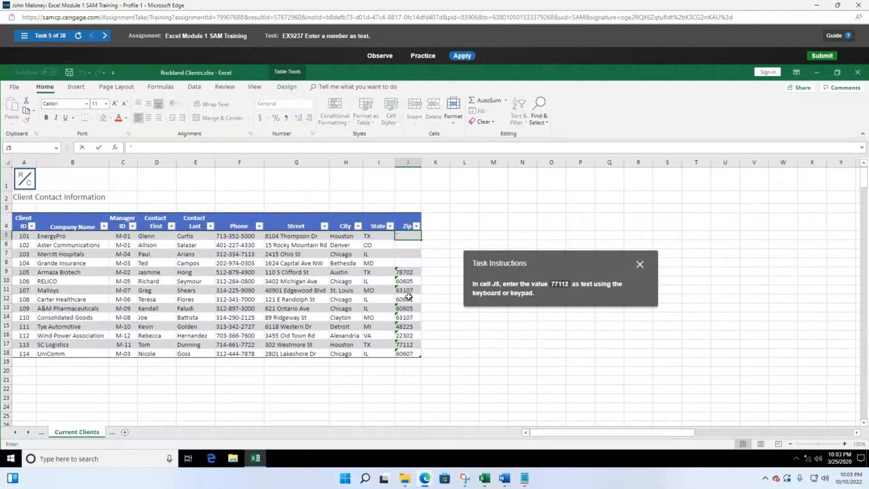
text(77112)
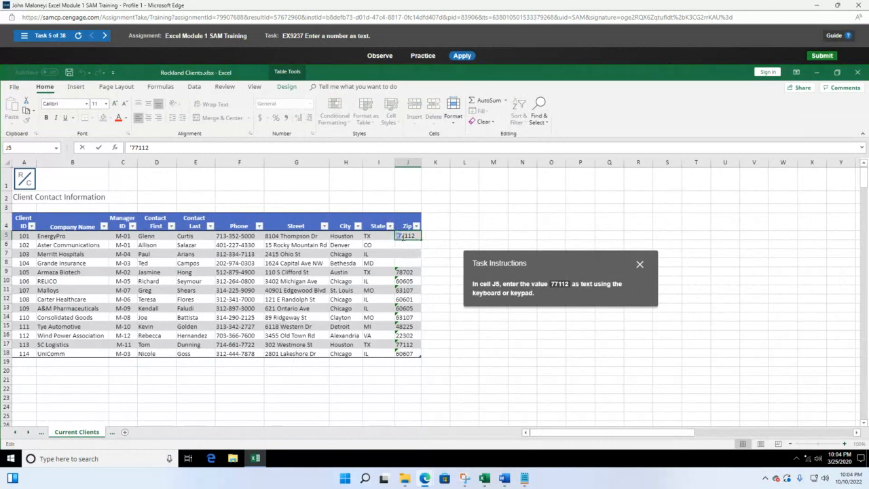
key(Return)
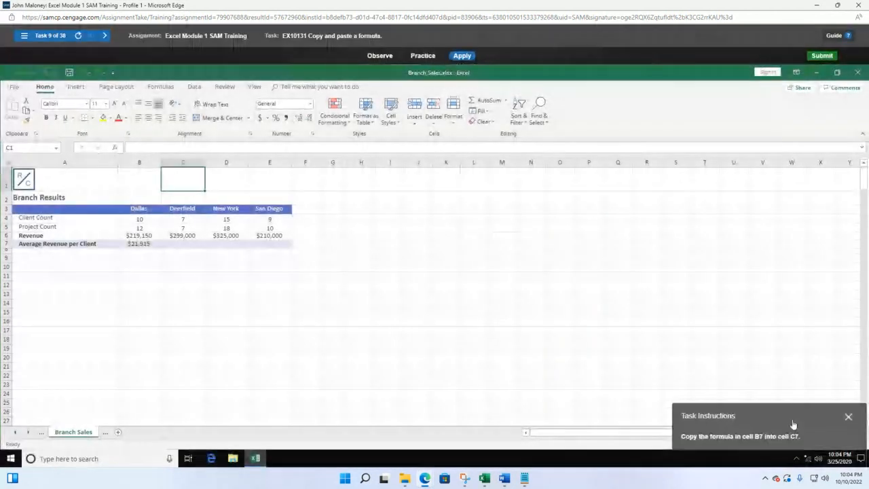
Load task 6 and enter 491 as the Year 3 Bids value in cell D6
click(23, 37)
click(153, 247)
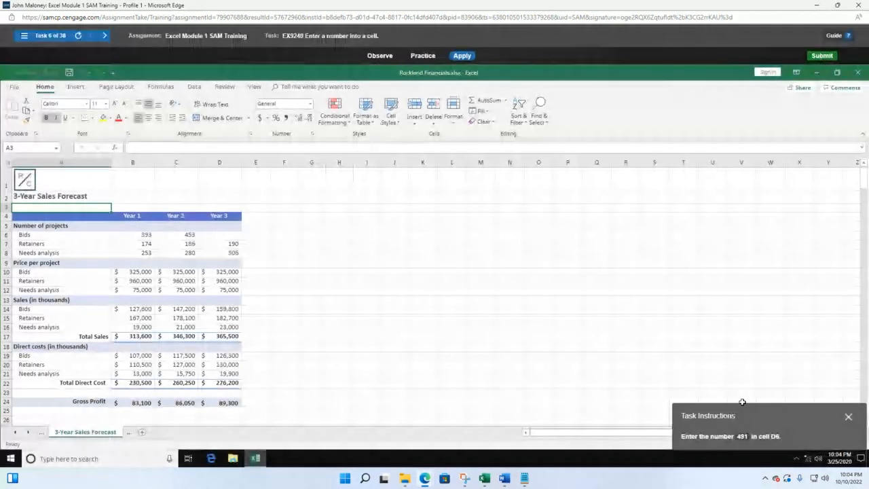
drag(747, 415, 394, 200)
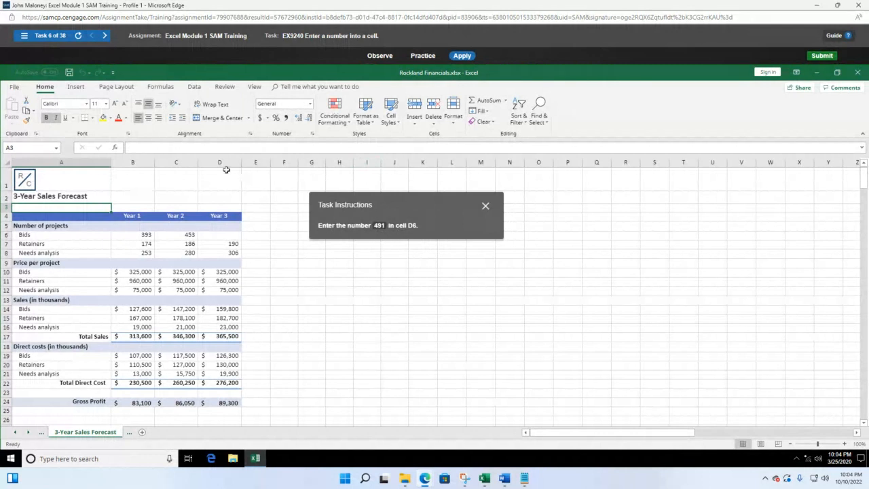
click(229, 236)
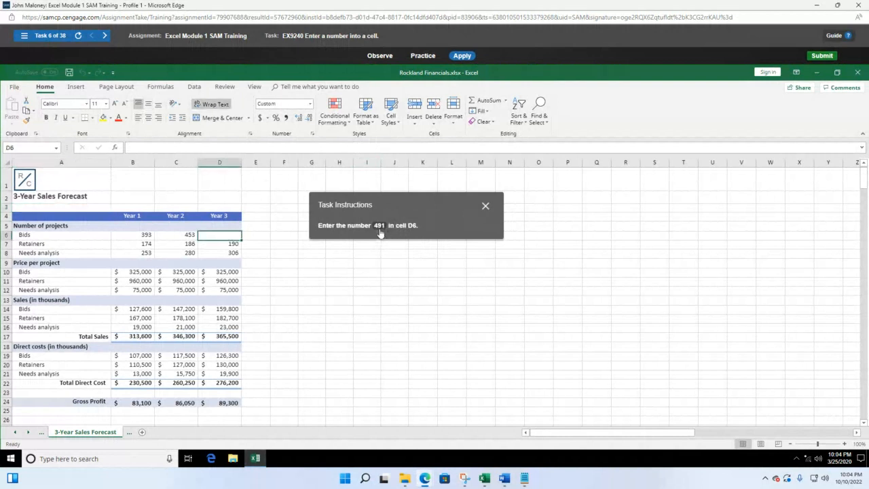
text(491)
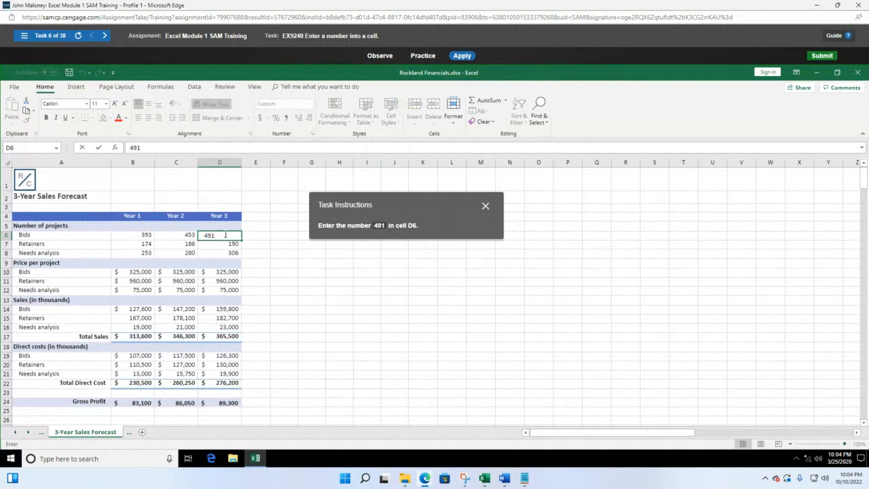
key(Return)
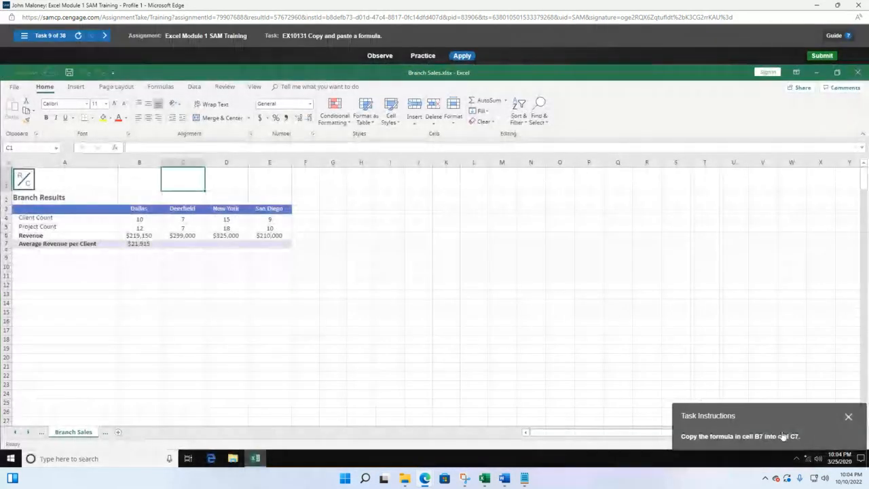
Load task 7, EX8878 Create a formula using the SUM function, from the Task List
drag(782, 436, 437, 205)
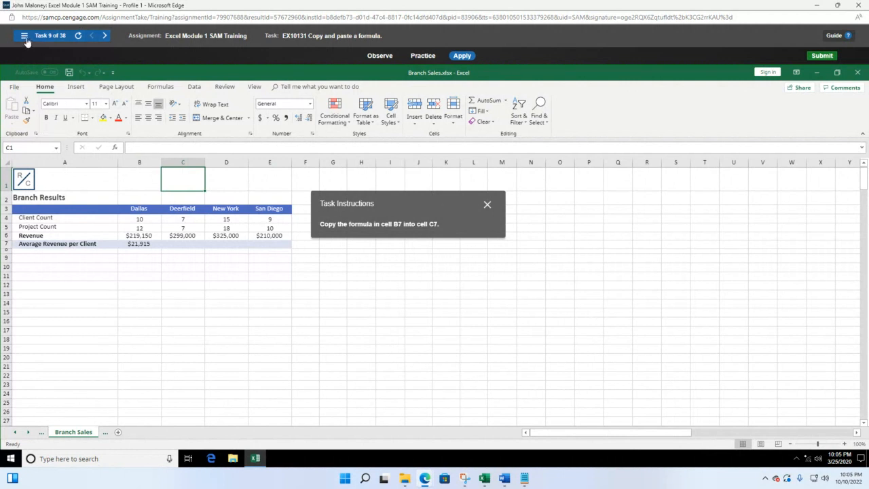
click(24, 35)
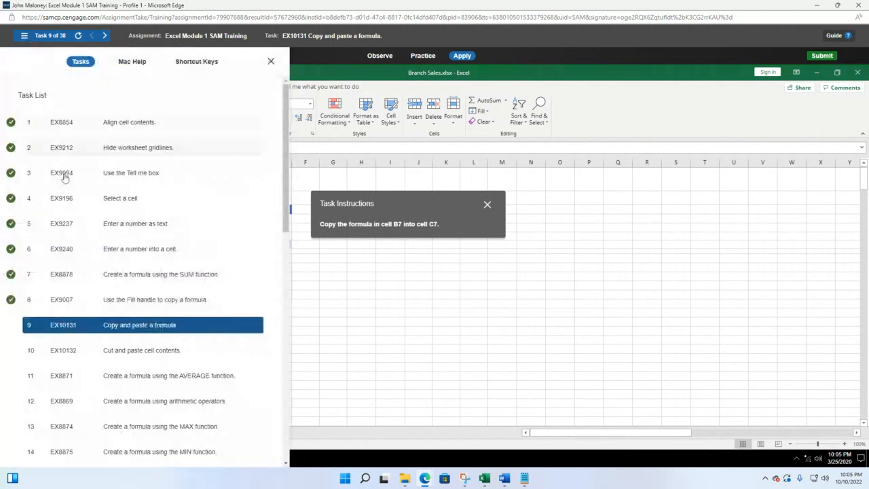
click(141, 274)
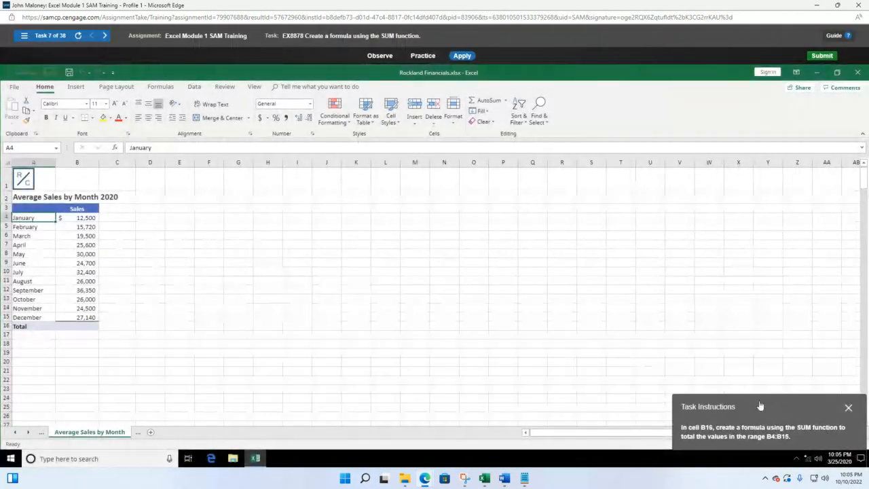
drag(760, 406, 332, 199)
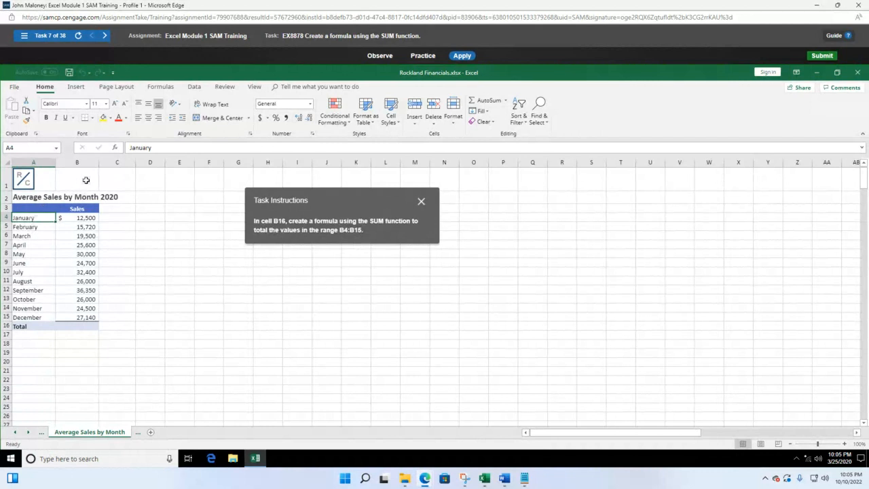
click(78, 328)
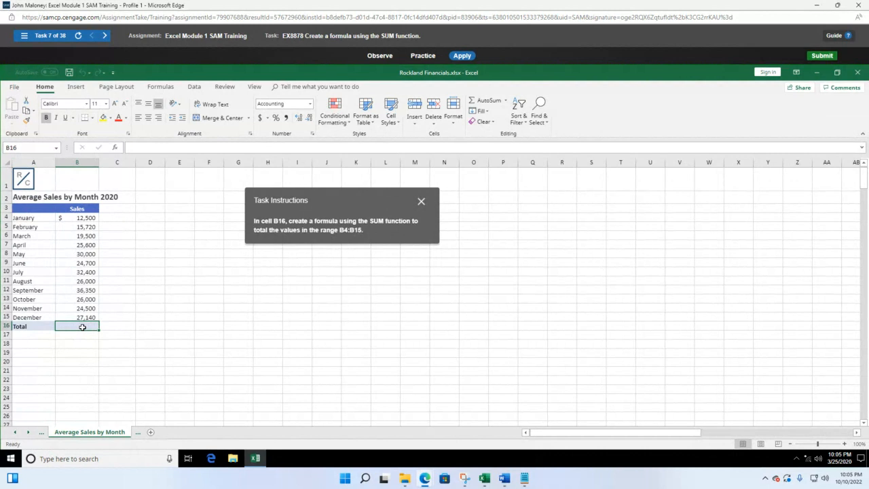
text(=sum)
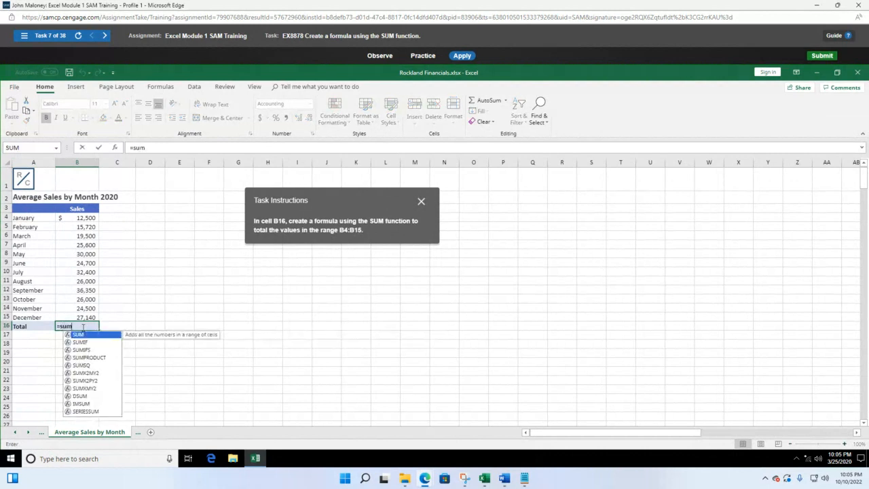
text(()
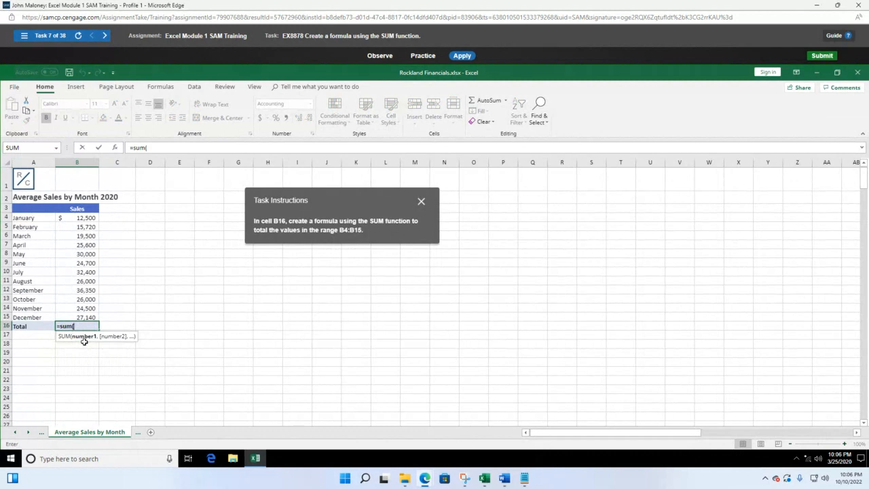
Enter =sum(B4:B15) in cell B16, totalling the monthly sales to $300,410
key(BackSpace)
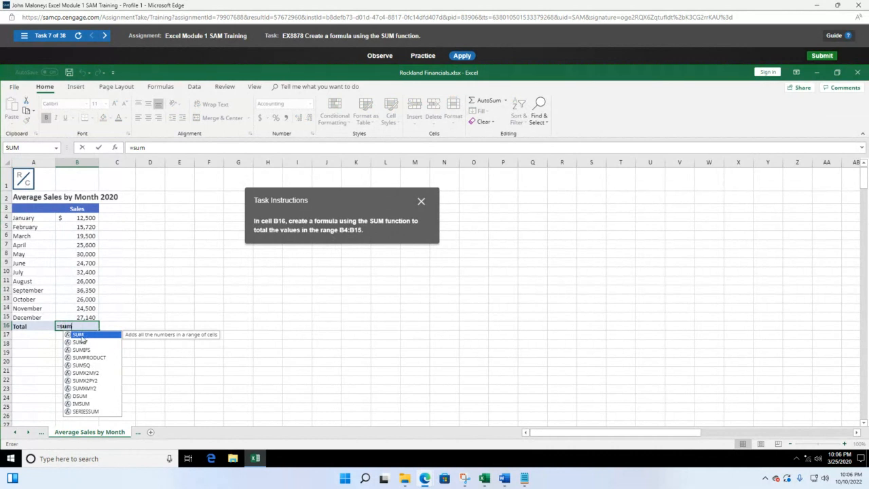
text(()
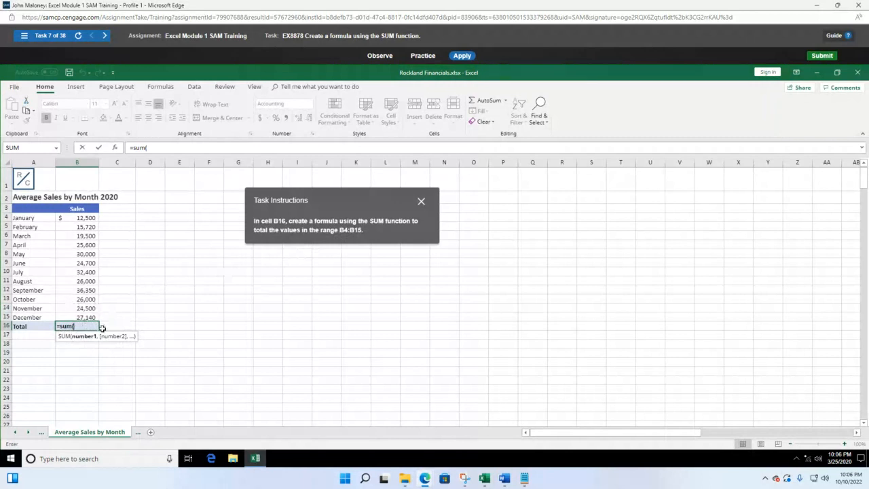
click(79, 217)
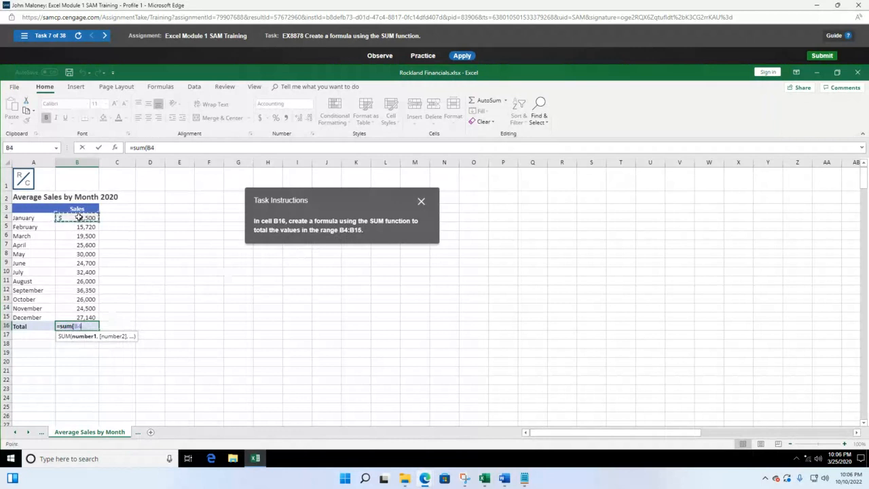
drag(79, 217, 93, 317)
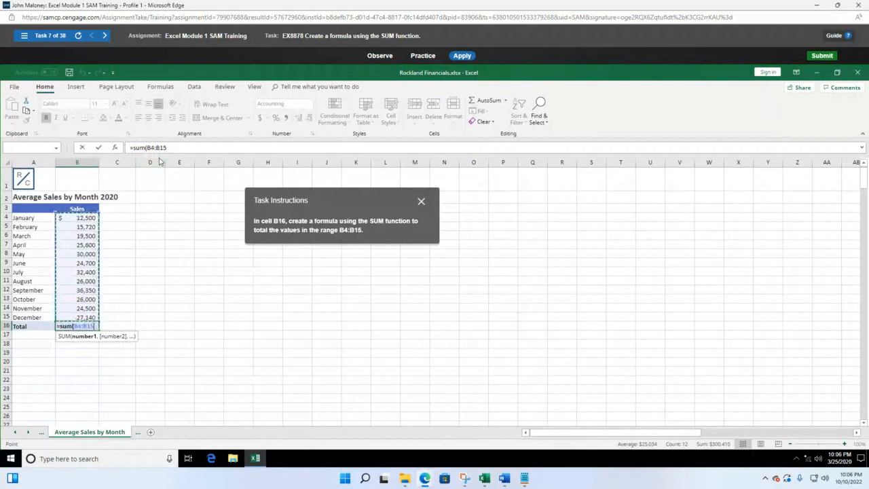
click(169, 147)
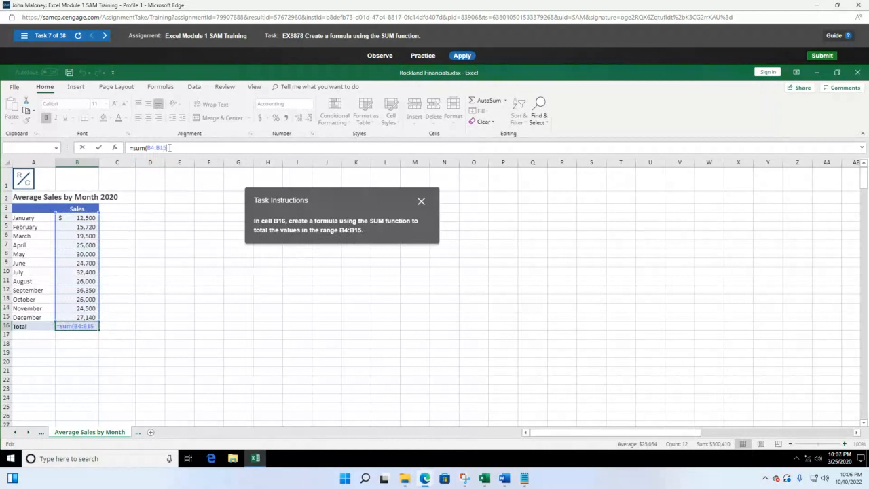
text())
key(Return)
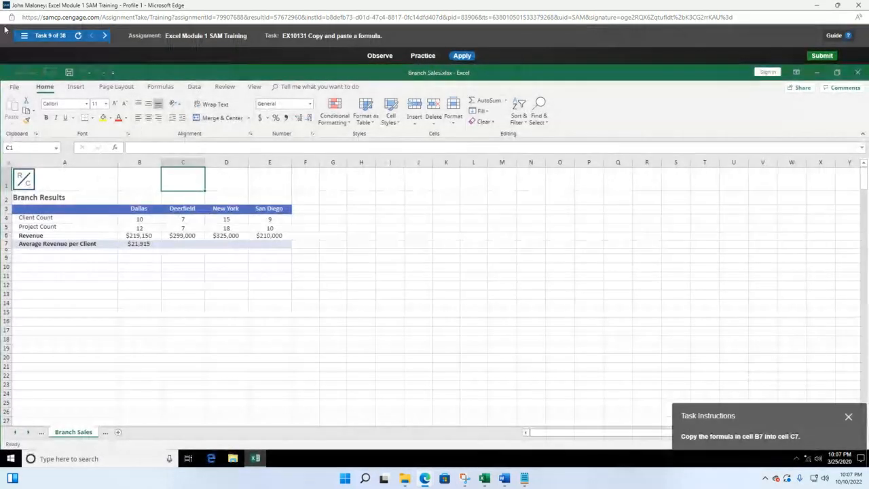
Load task 8, copying a formula with the fill handle, from the Task List
click(24, 37)
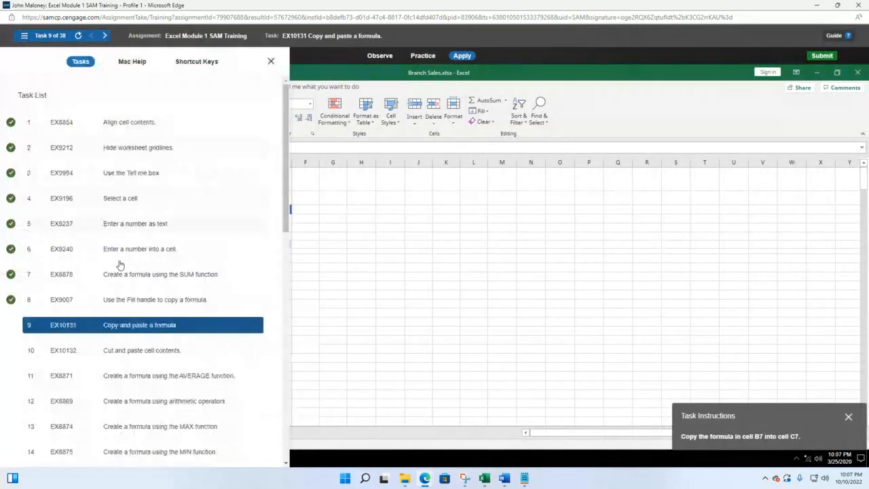
click(135, 299)
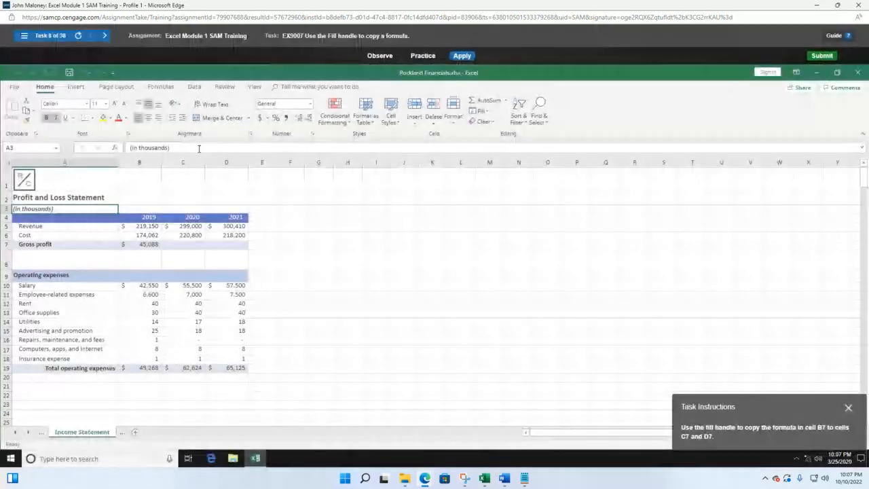
drag(801, 427, 387, 218)
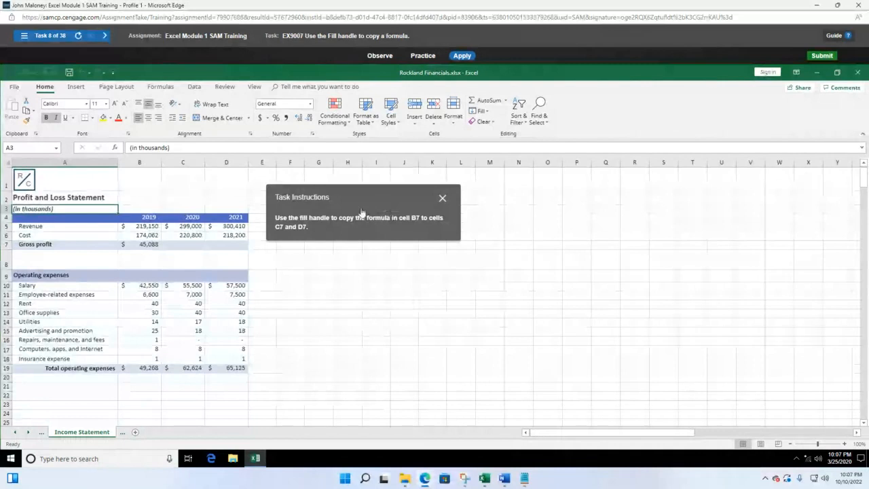
Fill the B7 gross profit formula across to C7 and D7, then close the training window
click(145, 245)
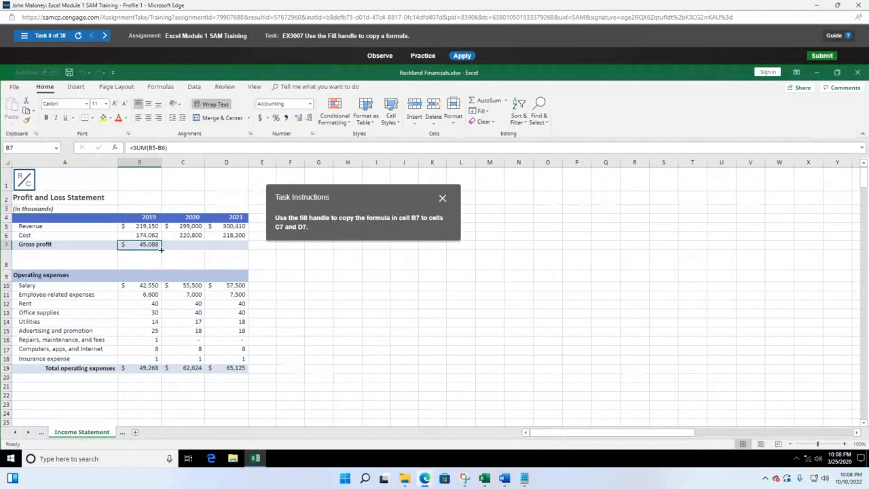
drag(161, 251, 241, 250)
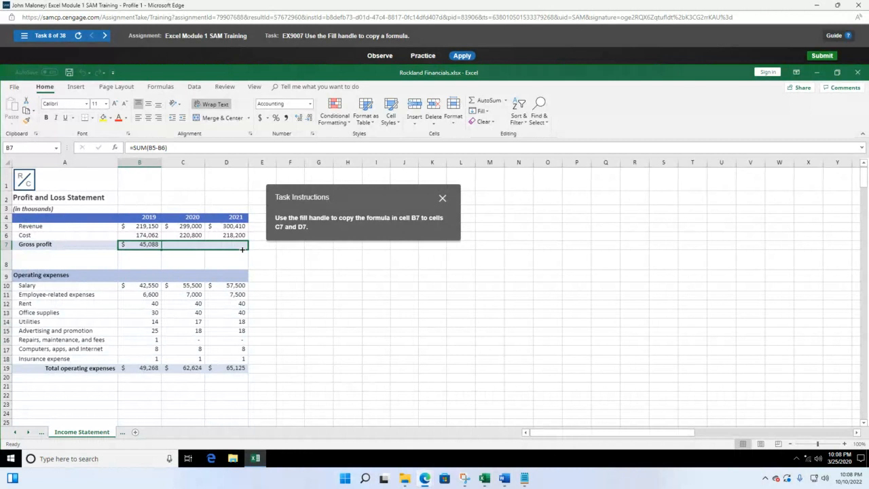
drag(241, 249, 242, 249)
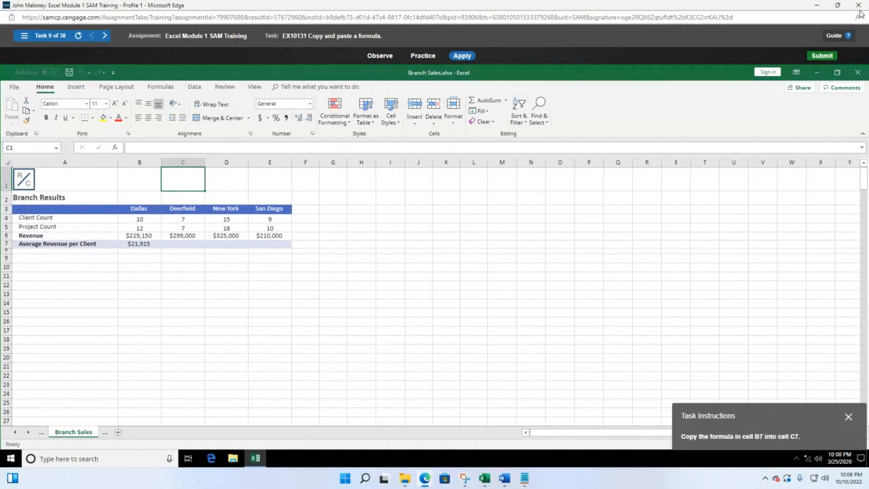
click(859, 5)
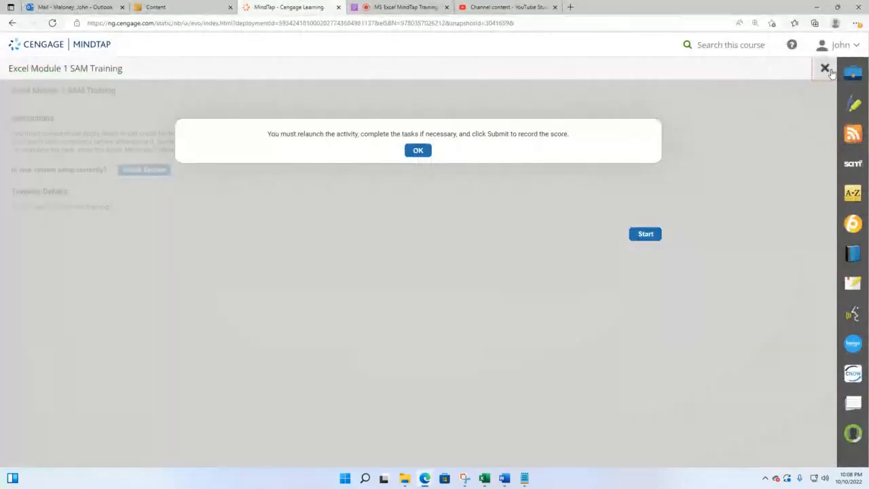
Dismiss the relaunch notice, expand Excel Module 2 and open its SAM Training activity
click(825, 68)
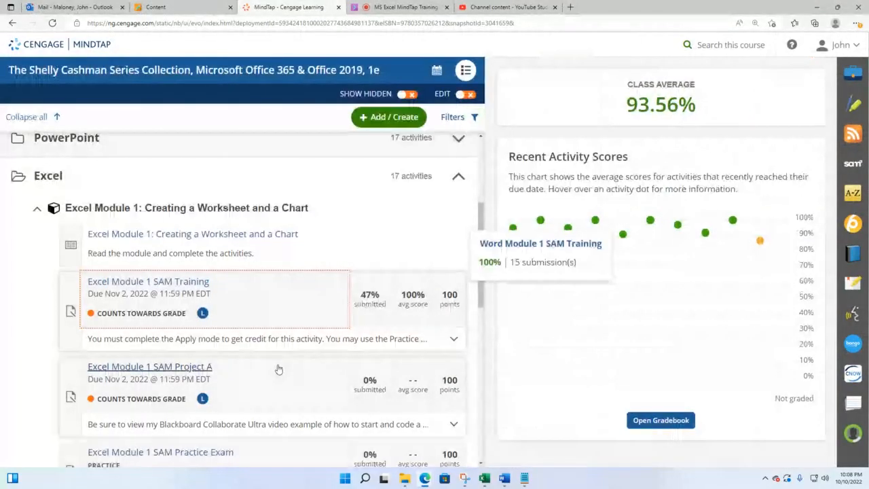
scroll(267, 362, down, 1)
scroll(266, 362, down, 1)
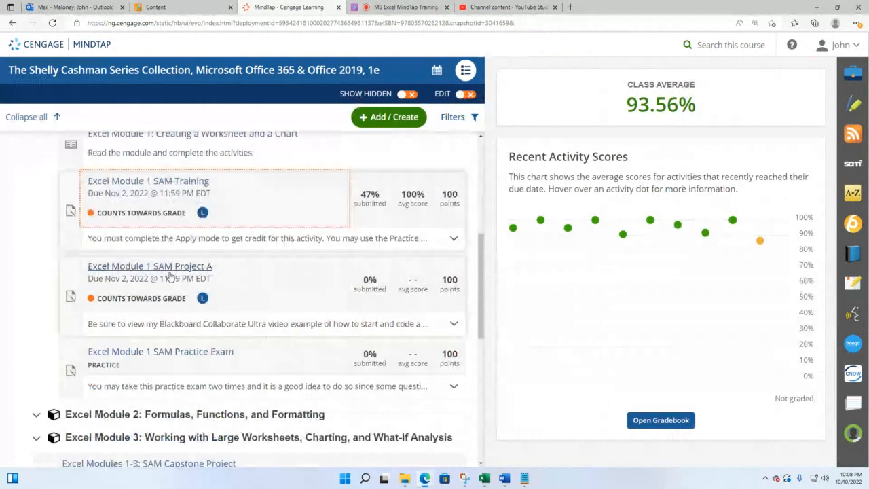
scroll(173, 307, down, 1)
scroll(189, 306, down, 1)
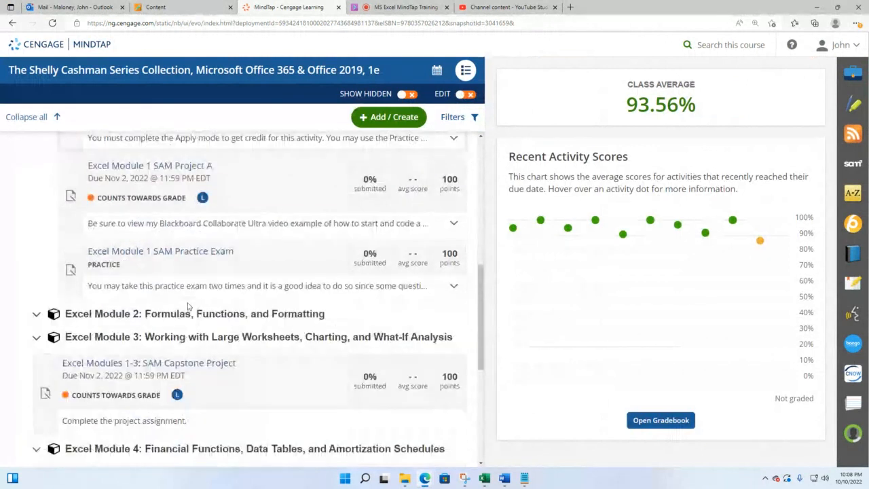
click(198, 317)
scroll(198, 317, down, 1)
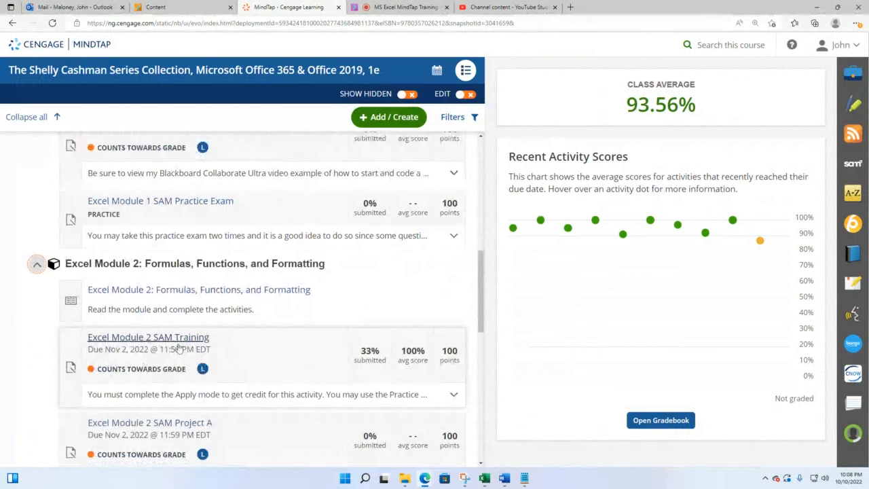
click(146, 343)
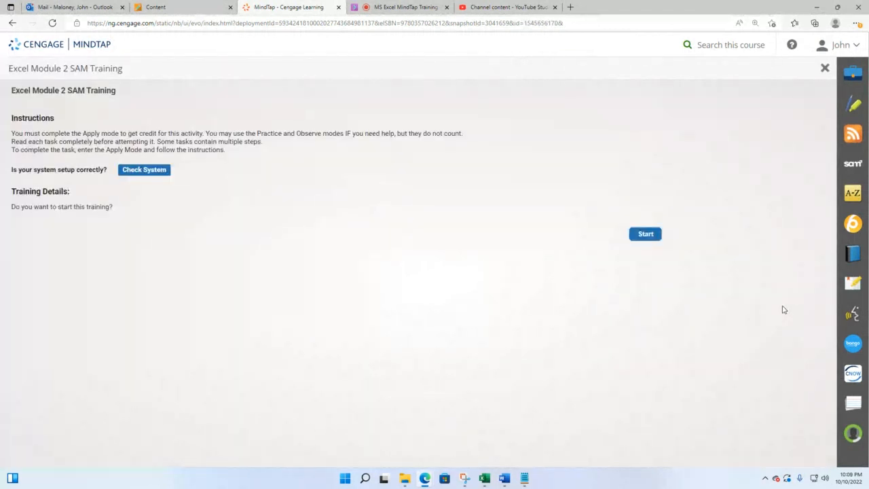
Start the Module 2 training full screen and load task 1, Wrap text in a cell
click(644, 234)
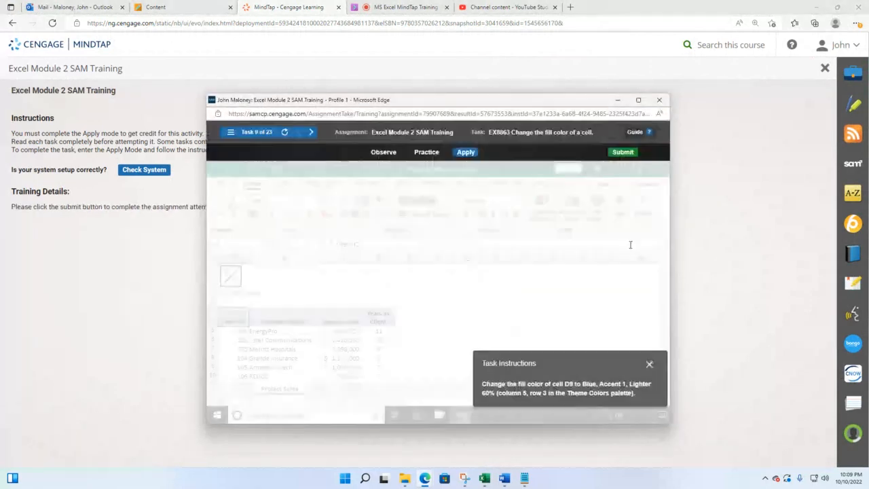
click(638, 100)
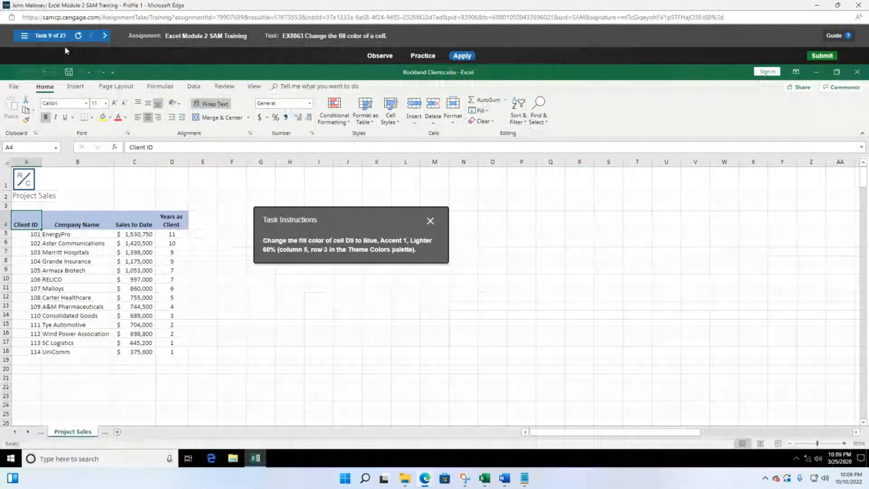
click(24, 35)
click(138, 127)
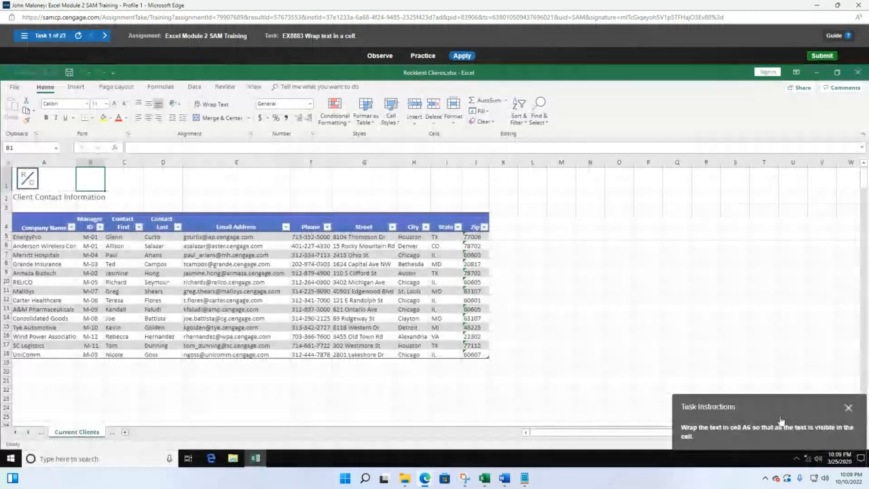
drag(769, 406, 398, 222)
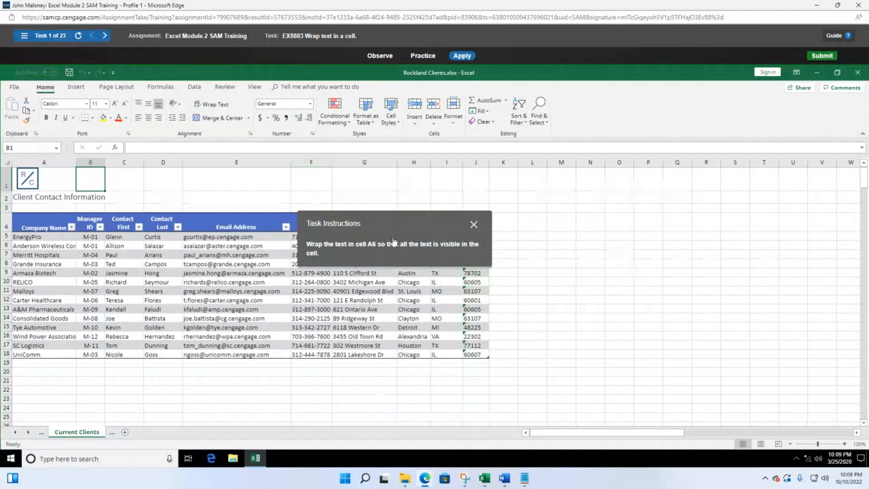
Apply Wrap Text to cell A6 so the long company name shows in full
drag(397, 228, 420, 215)
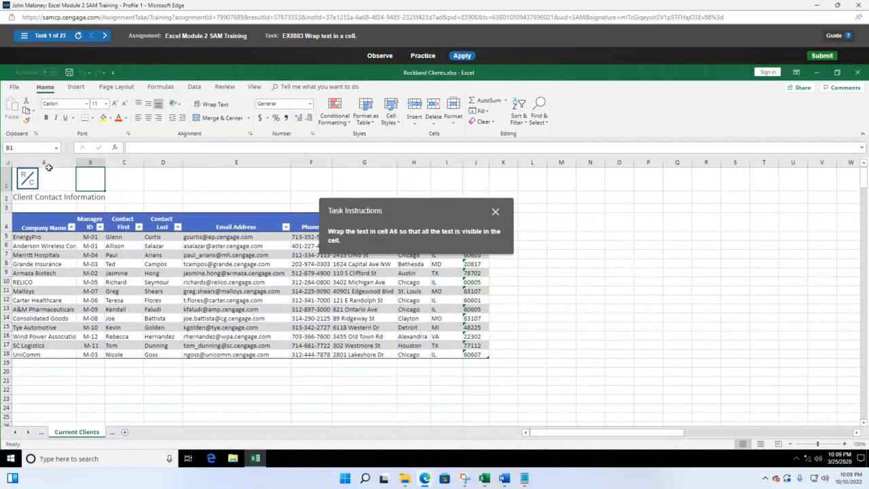
click(35, 247)
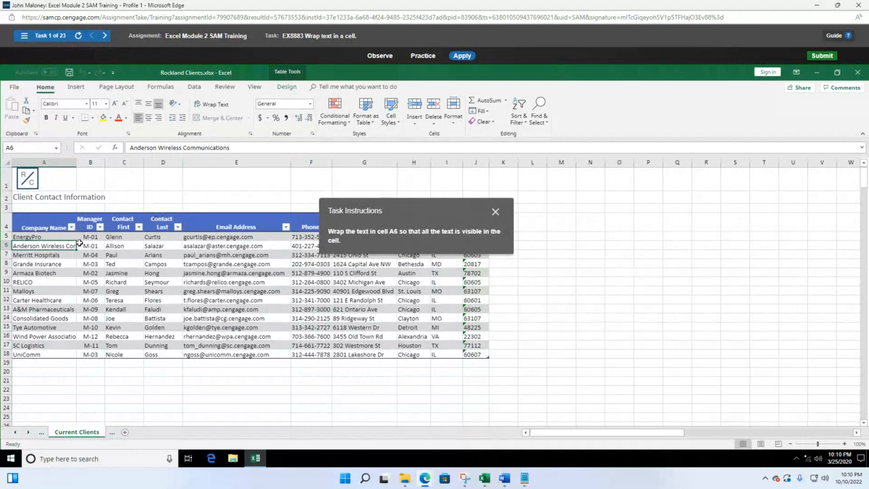
click(219, 104)
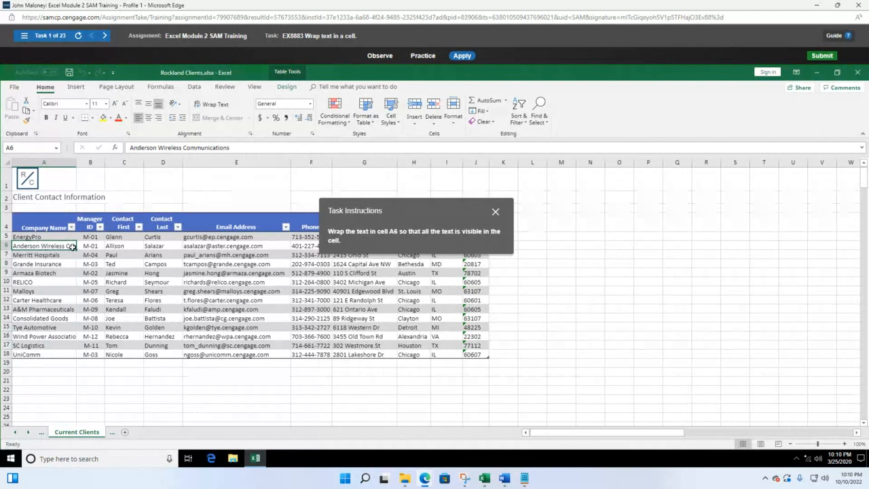
click(213, 105)
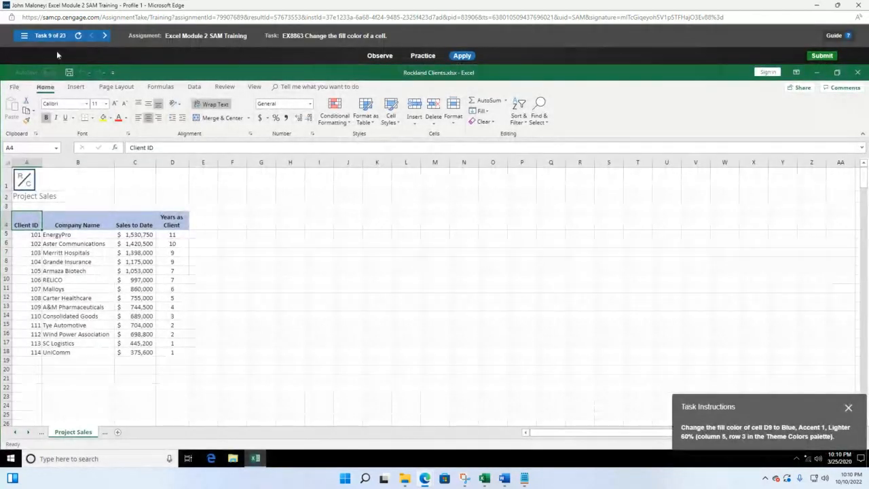
click(24, 35)
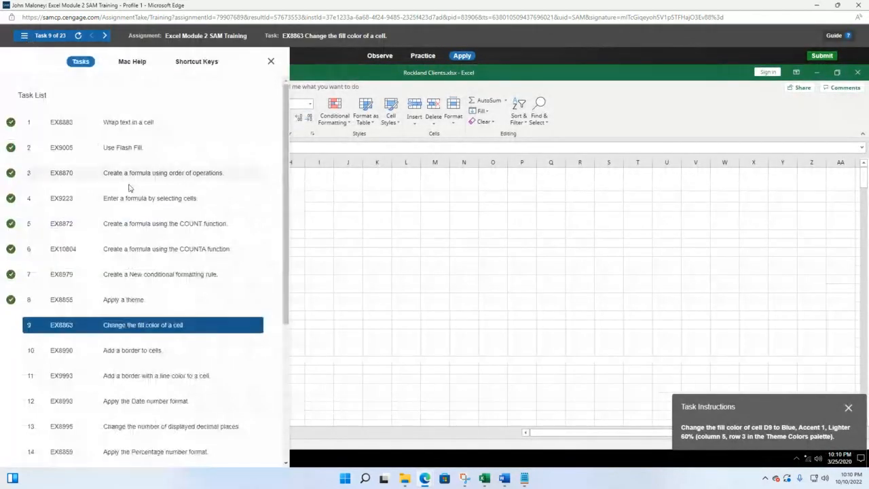
Load task 2, Use Flash Fill, and select cell E4 in the Email Address column
click(122, 147)
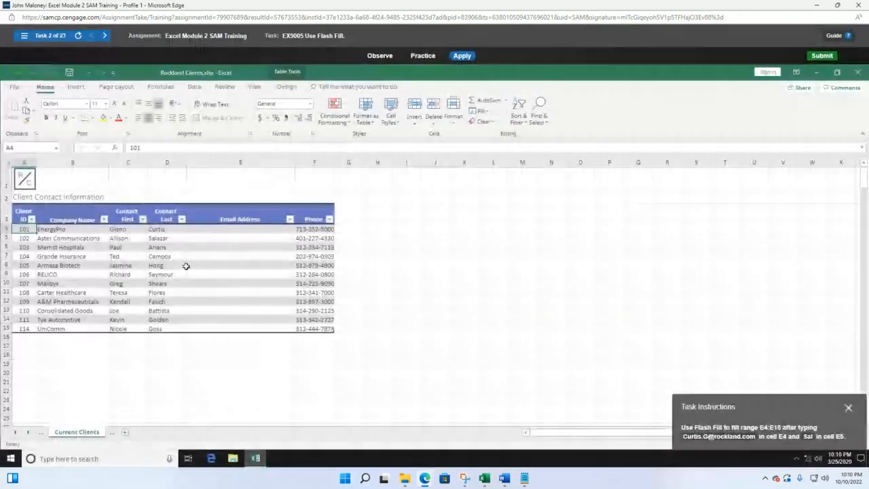
drag(802, 408, 466, 206)
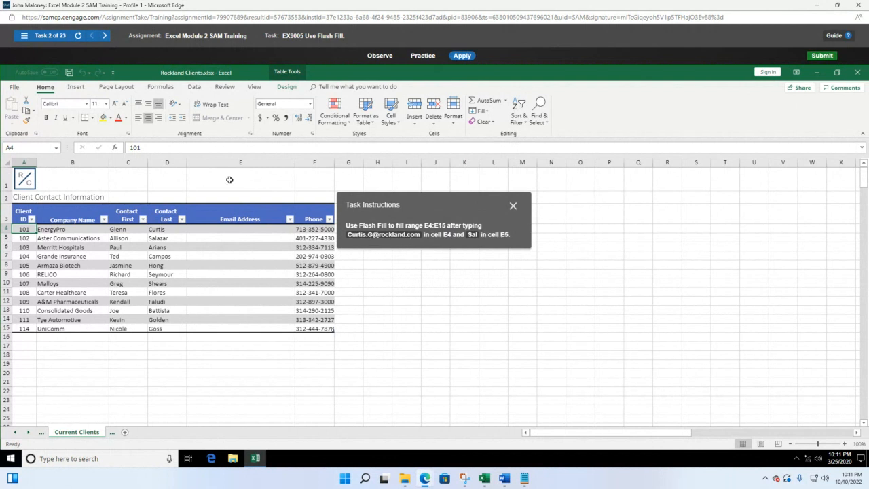
click(239, 228)
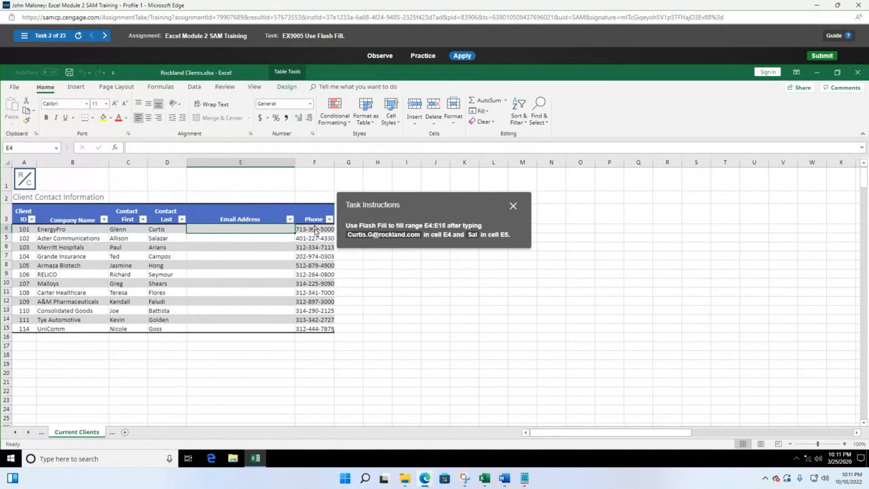
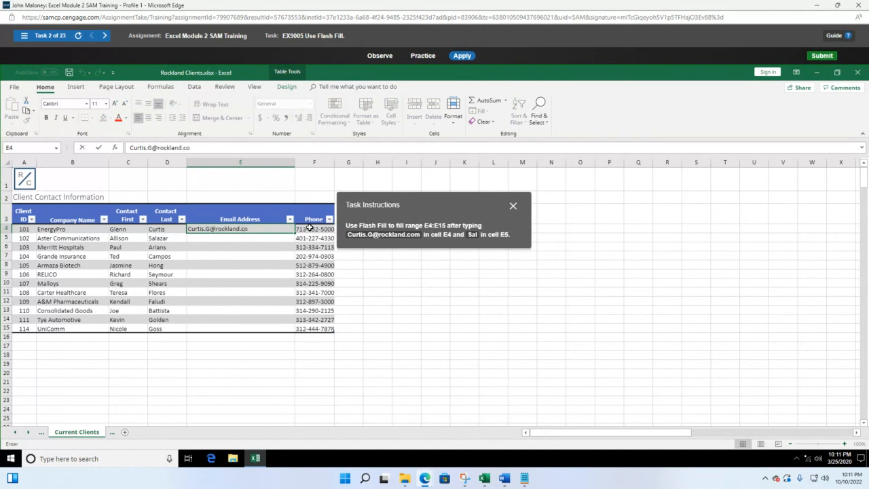
Type the first contact's e-mail address into E4, fixing a typo, as the Flash Fill example
key(Return)
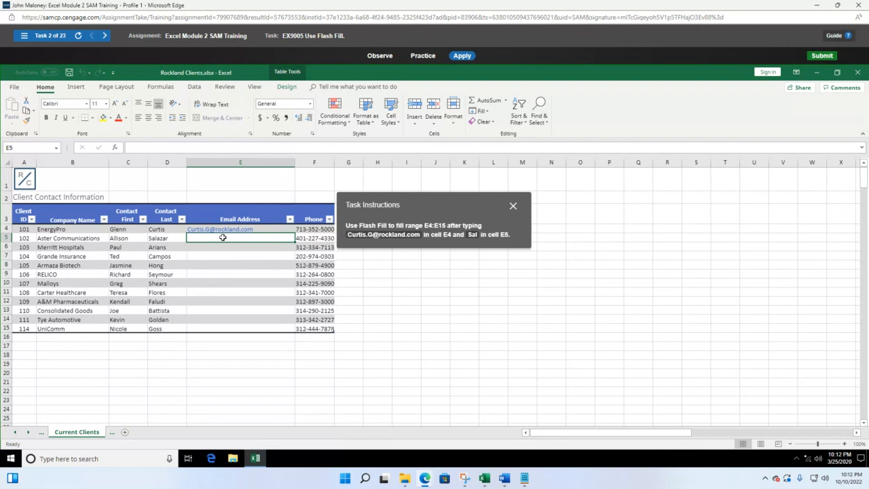
Begin the next address in E5 and accept Flash Fill's suggestions for E5:E15
text(Sal)
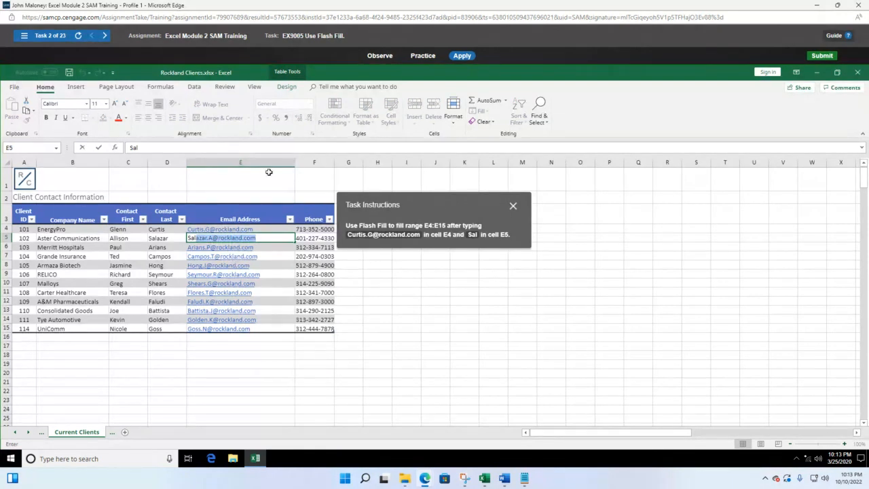
key(Return)
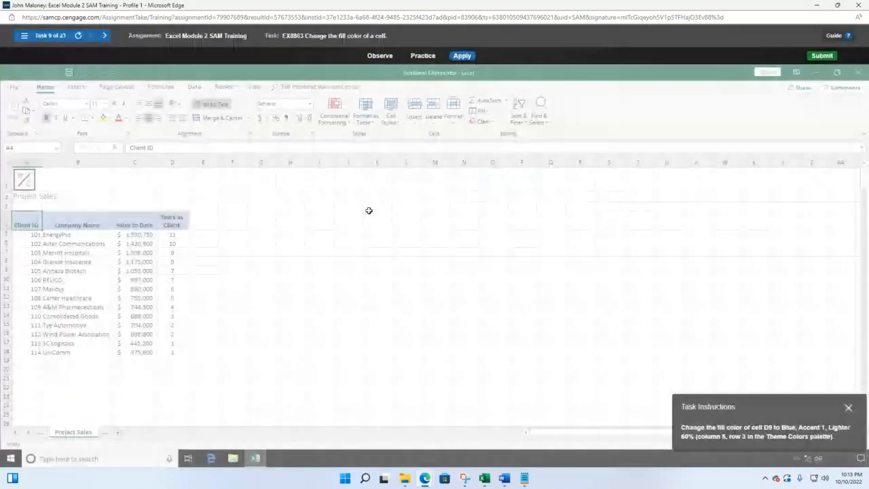
Switch to task 3, EX8870, creating a formula using order of operations
click(24, 35)
click(140, 172)
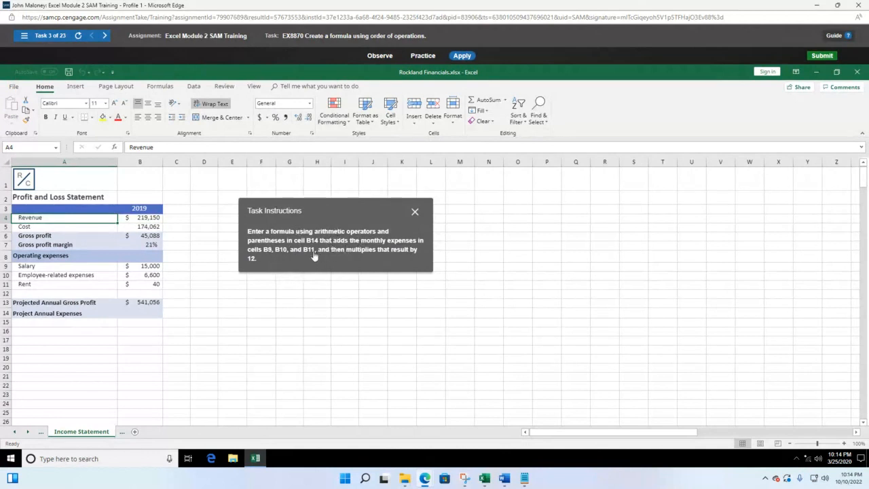
Enter =(B9+B10+B11)*12 in B14 to calculate the annual expenses
click(141, 311)
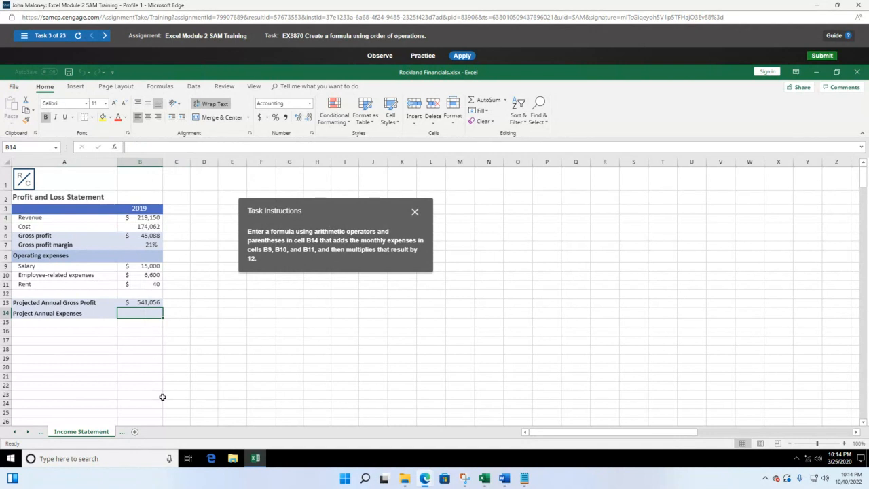
text(=()
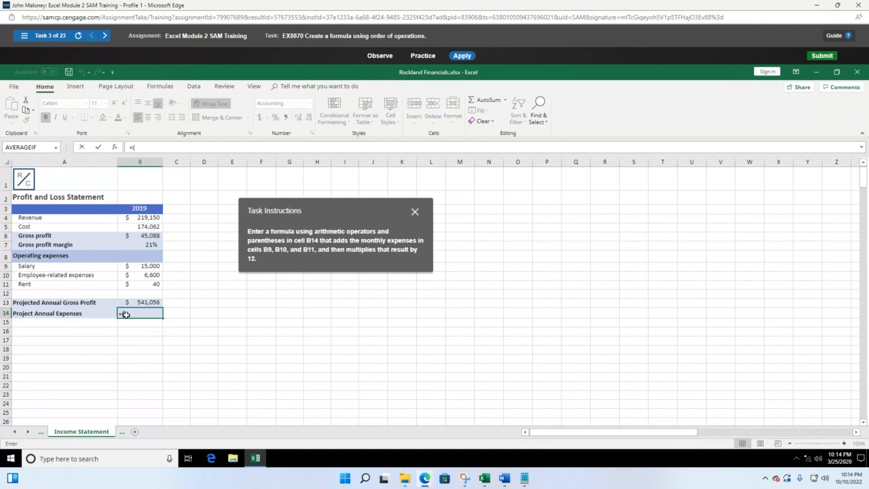
click(141, 268)
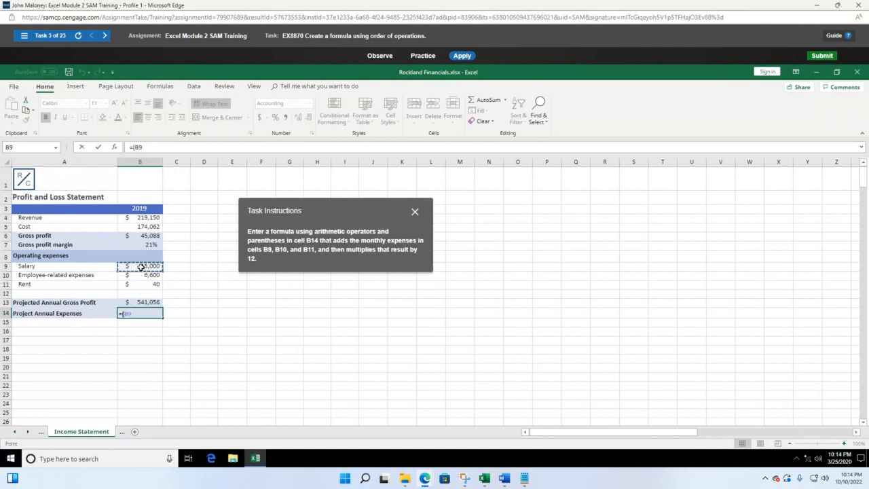
text(+)
click(146, 277)
text(+)
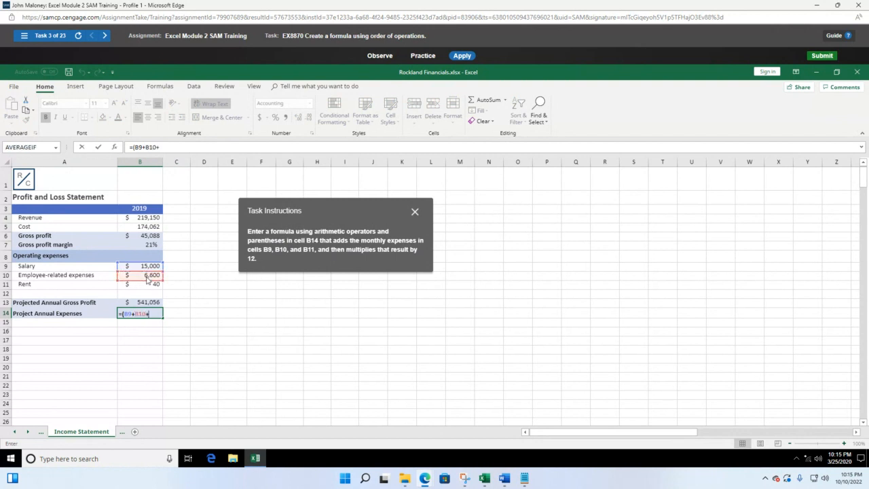
click(155, 285)
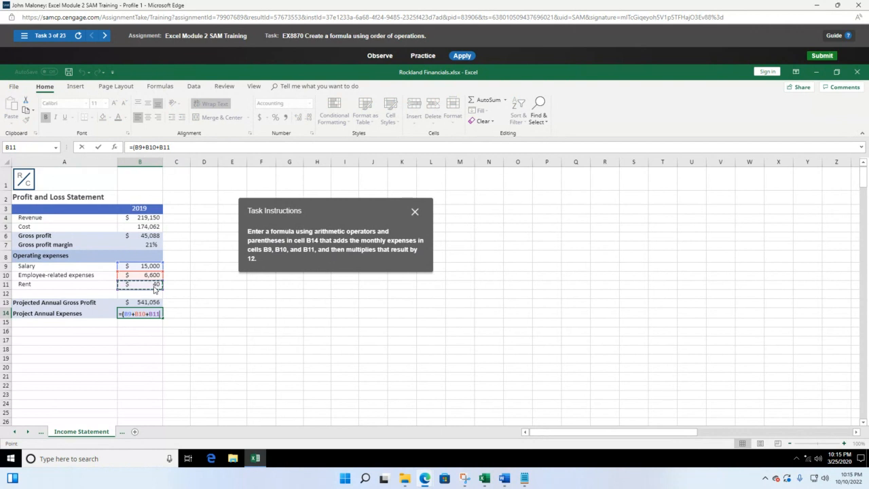
text())
text(*)
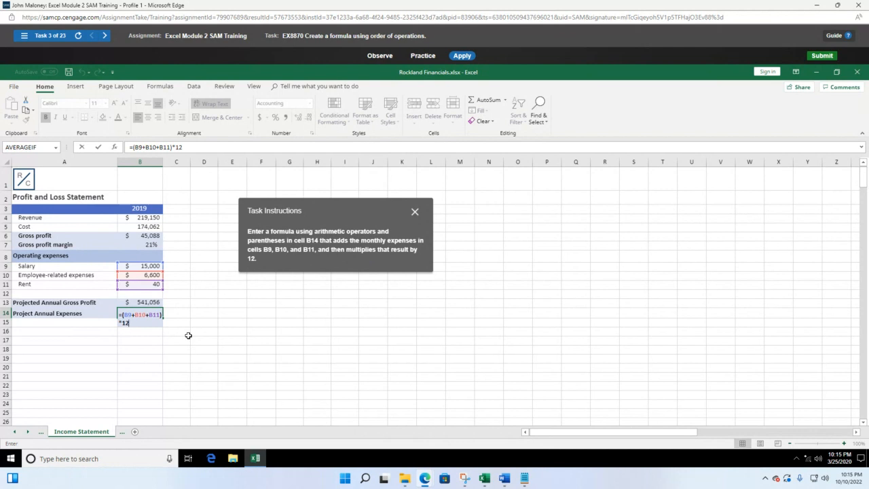
key(Return)
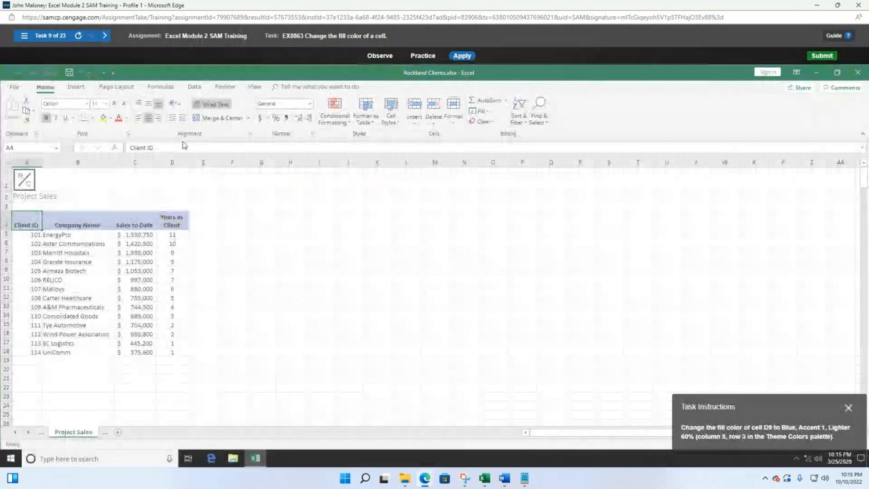
Load task 4, a formula built by selecting cells, and move the instructions aside
click(23, 37)
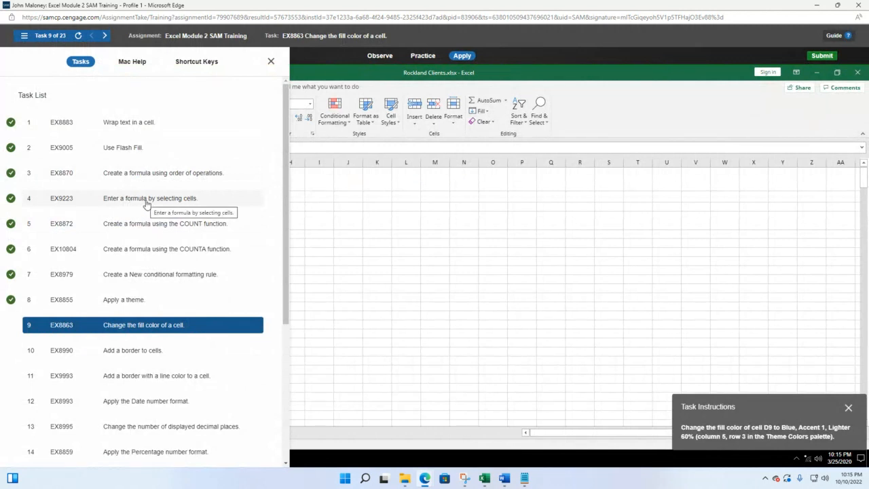
click(24, 36)
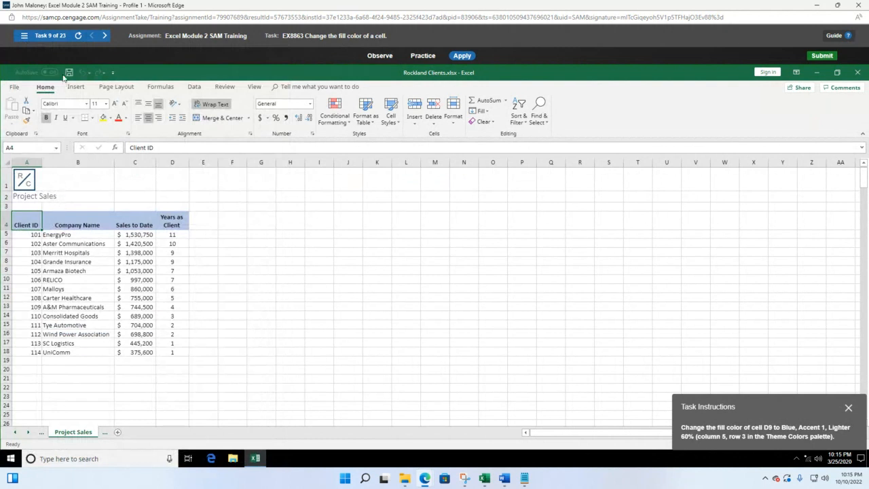
click(24, 36)
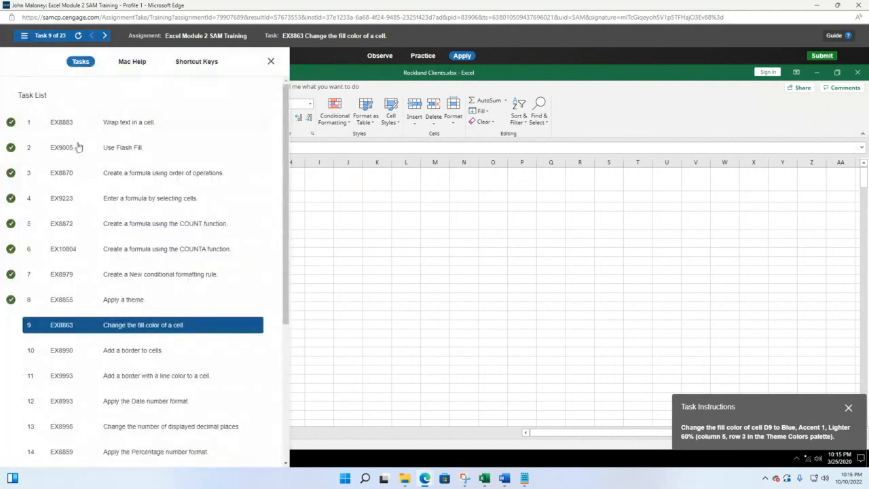
click(122, 196)
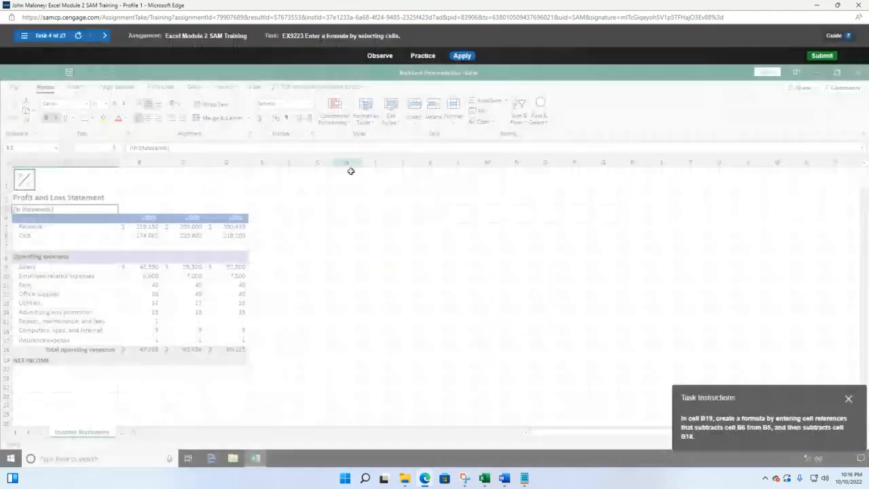
drag(792, 403, 415, 235)
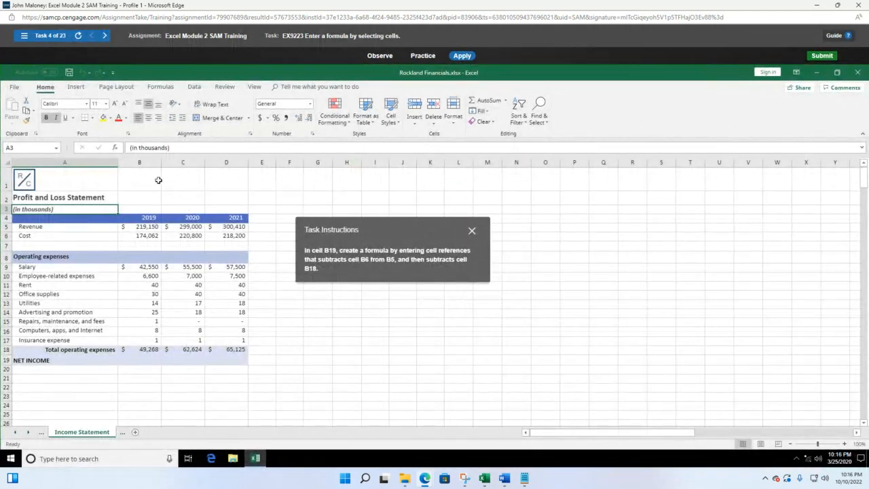
Enter =B5-B6-B18 in B19 to calculate NET INCOME
click(146, 362)
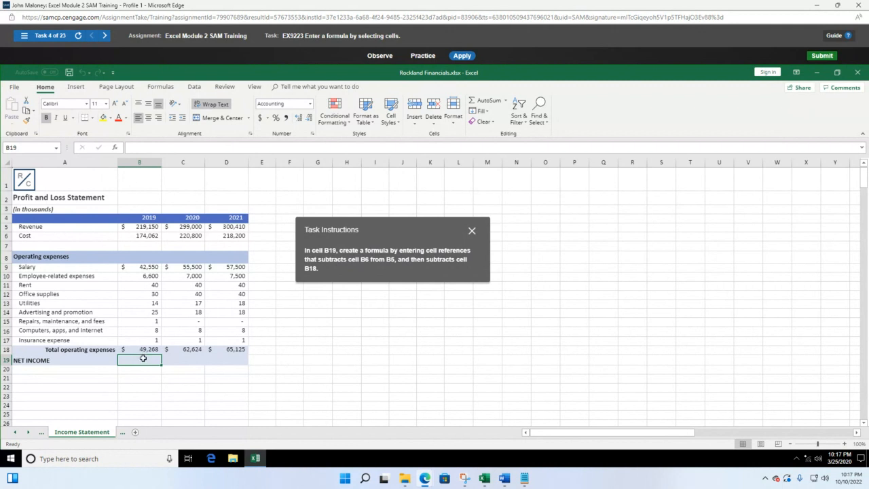
text(=)
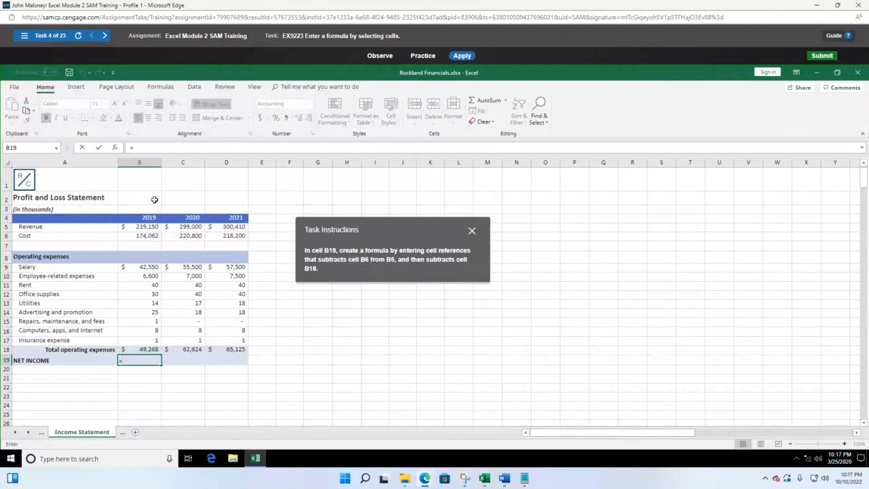
click(146, 228)
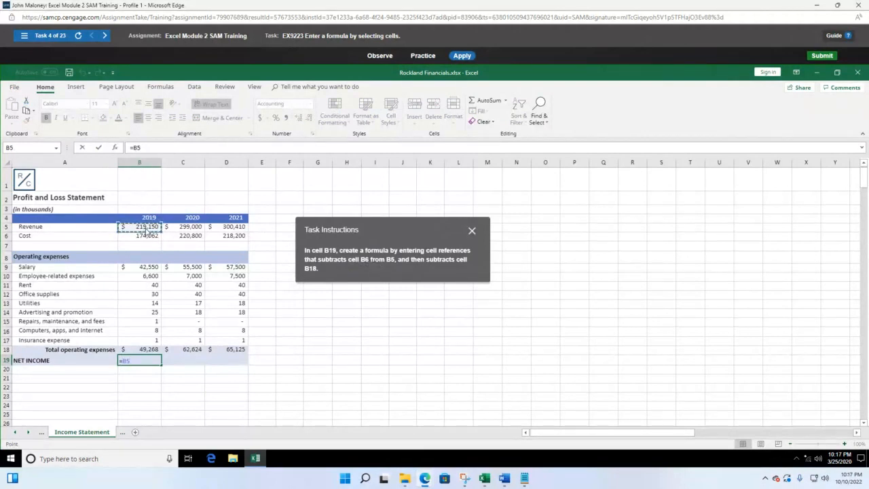
text(-)
click(147, 235)
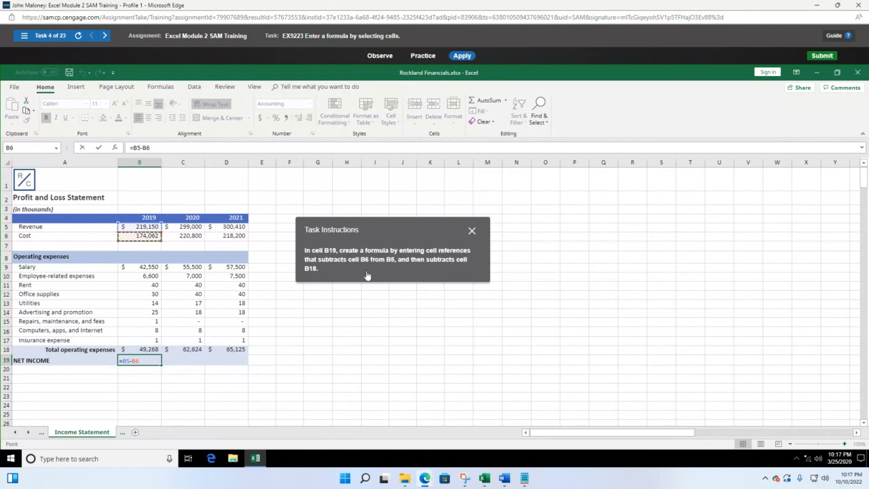
text(-)
click(153, 349)
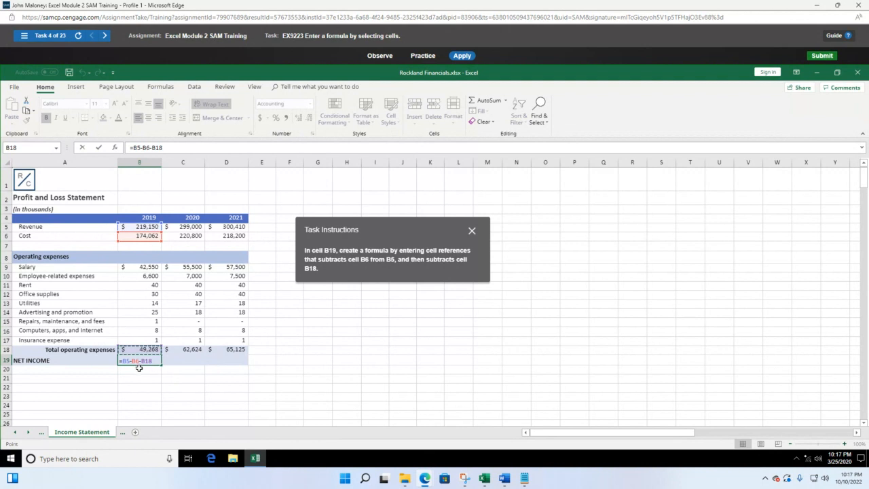
key(Return)
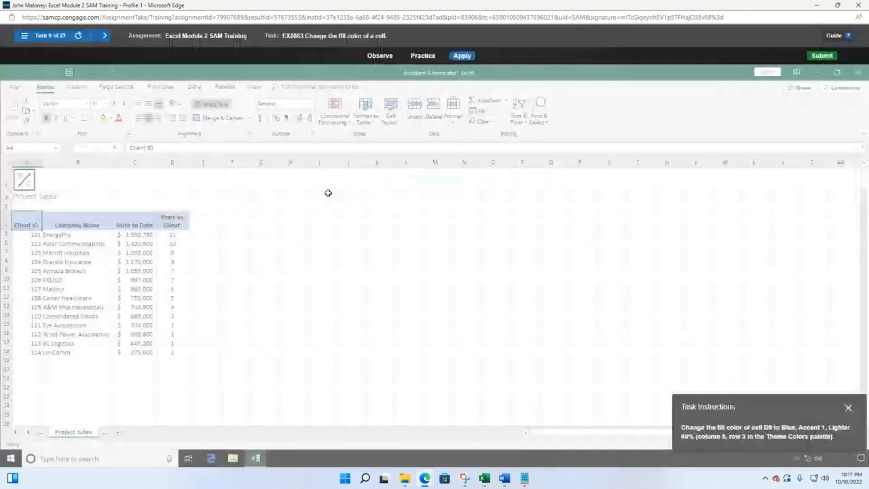
Load task 5, EX8872 COUNT function, and select cell D19 in the Total Clients row
click(27, 35)
click(165, 224)
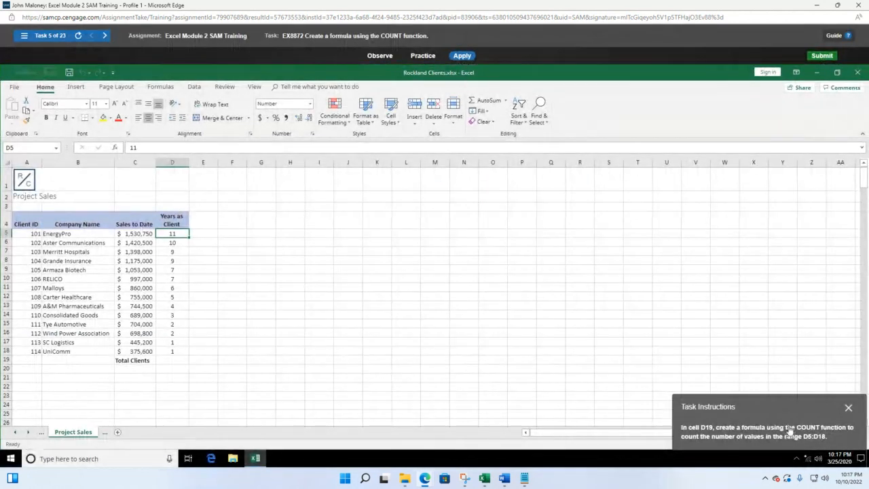
drag(785, 409, 385, 221)
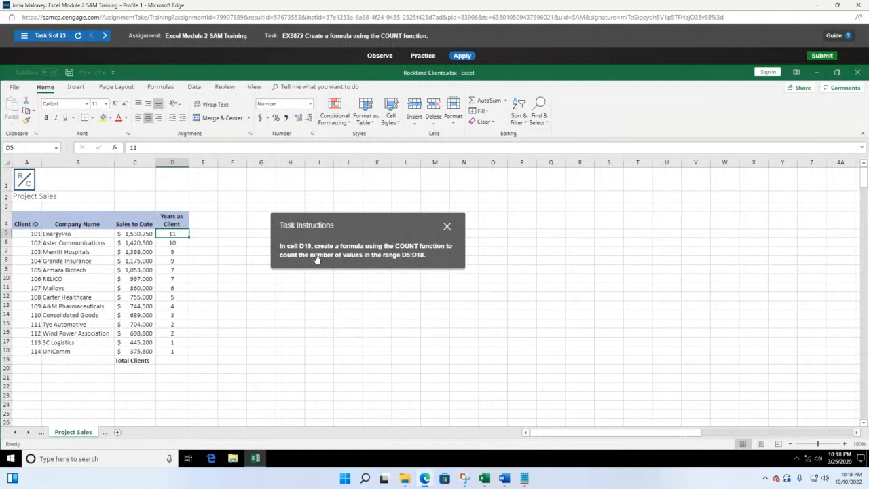
click(171, 361)
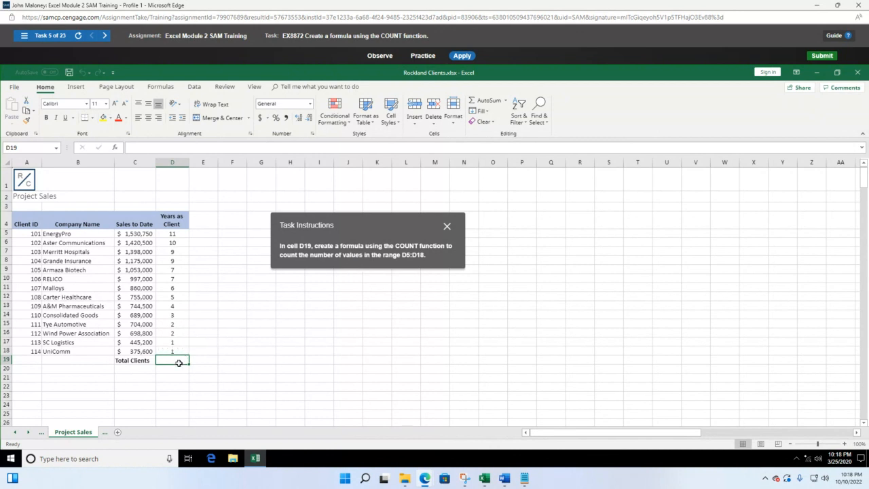
Enter =COUNT(D5:D18) in D19 to count the Years as Client values, giving 14
text(=count)
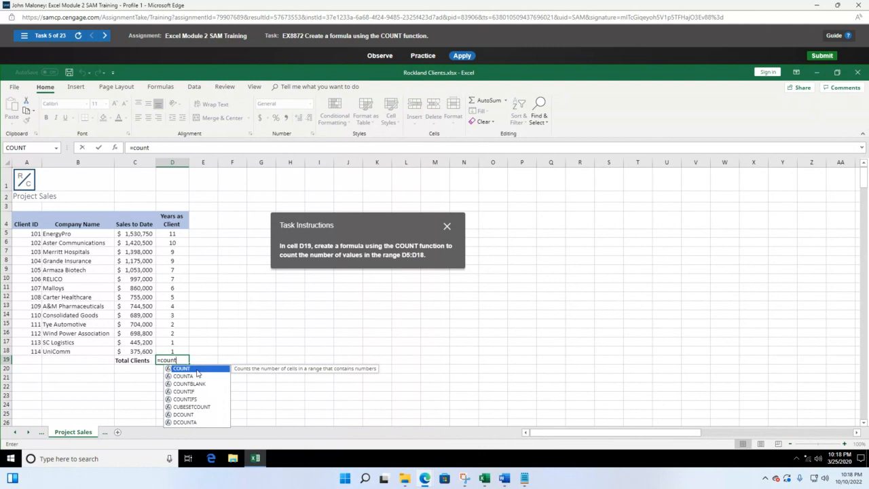
text(()
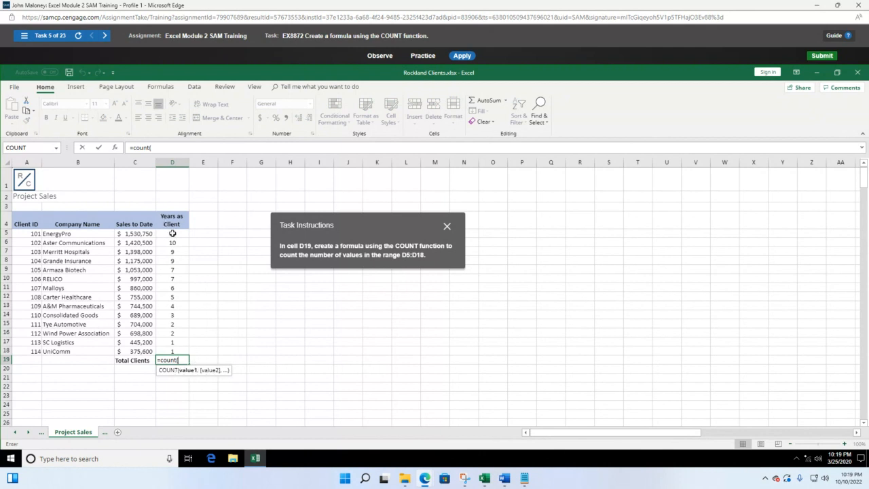
drag(172, 234, 180, 350)
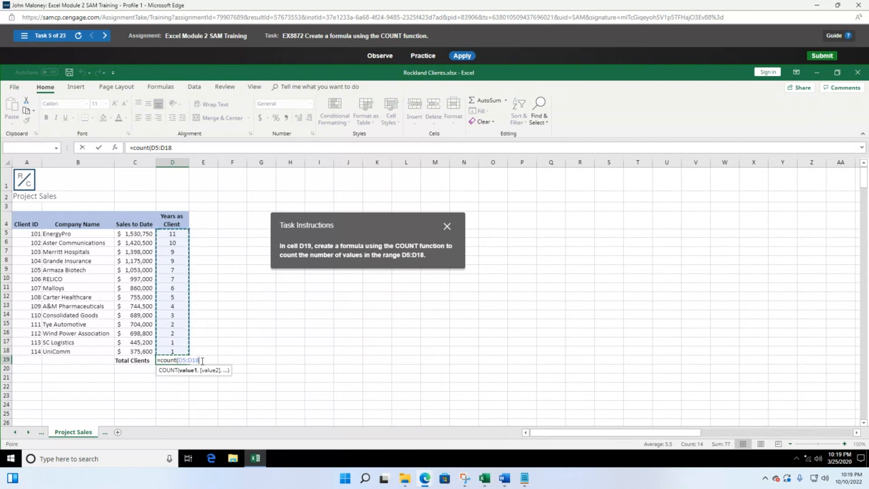
text())
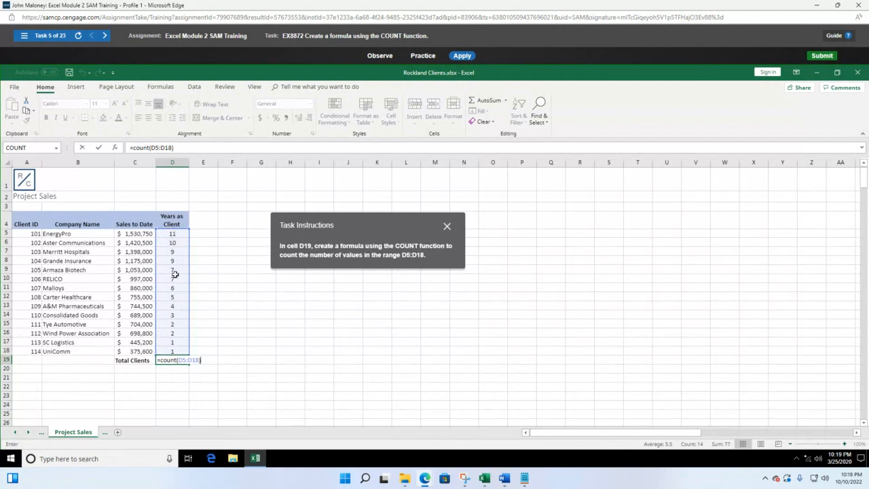
key(Return)
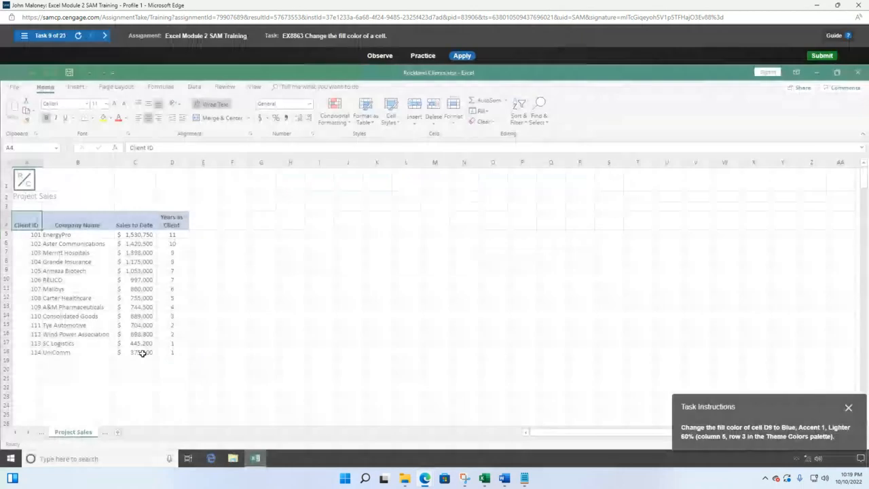
Load task 6, EX10804 COUNTA, move the instructions aside, and select cell F19
click(23, 36)
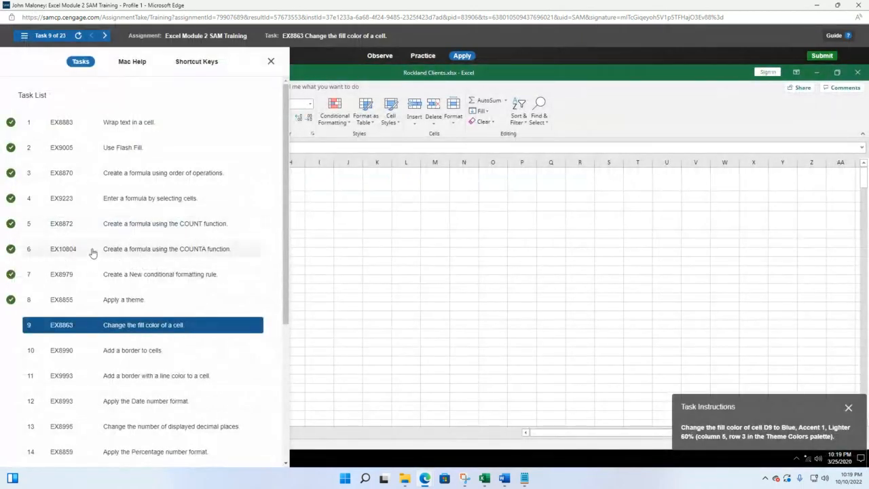
click(133, 249)
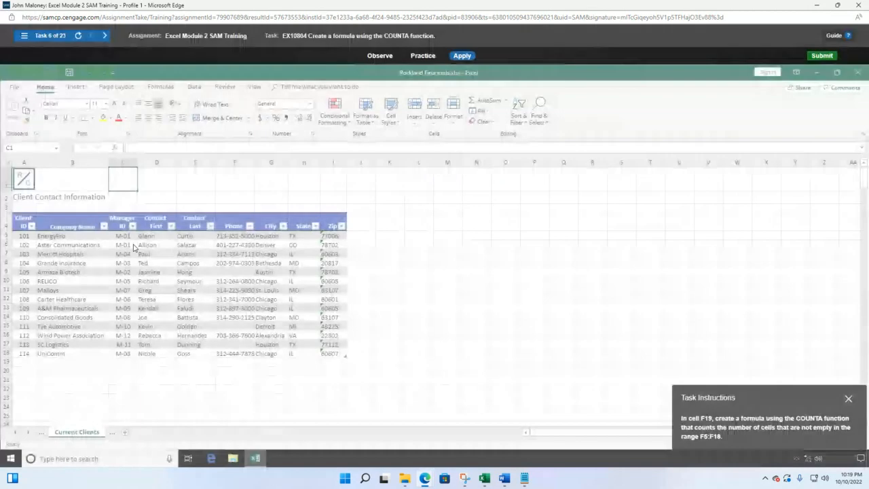
drag(814, 401, 547, 215)
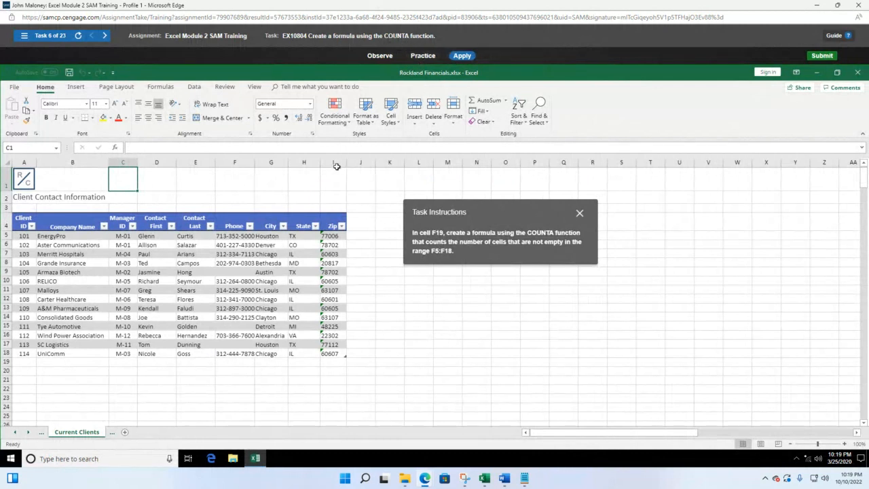
click(238, 365)
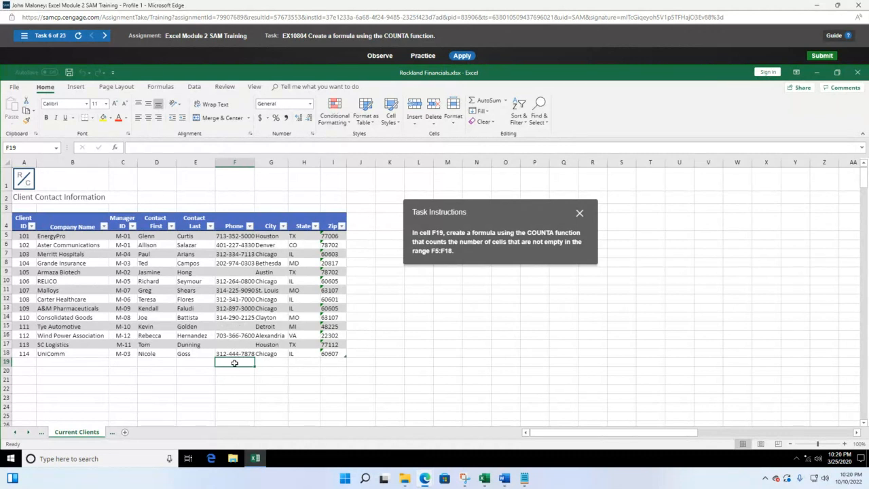
Enter =COUNTA(F5:F18) in F19 to count the non-empty Phone entries
text(=)
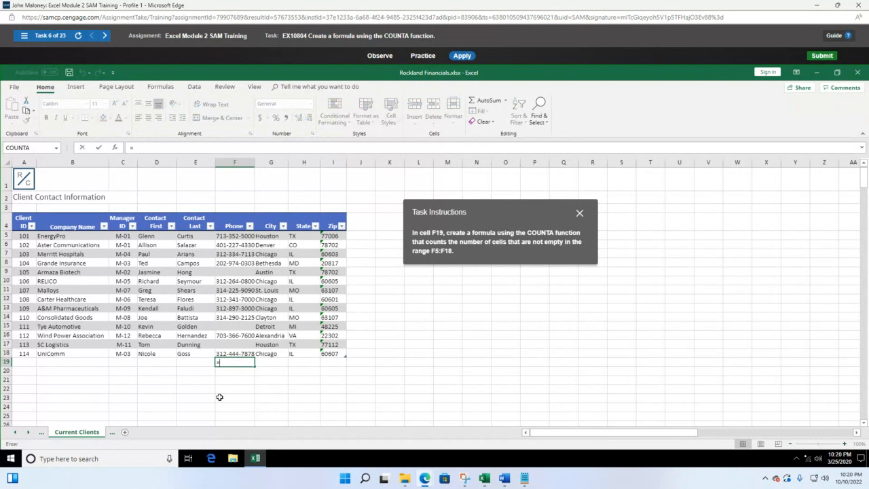
text(counta)
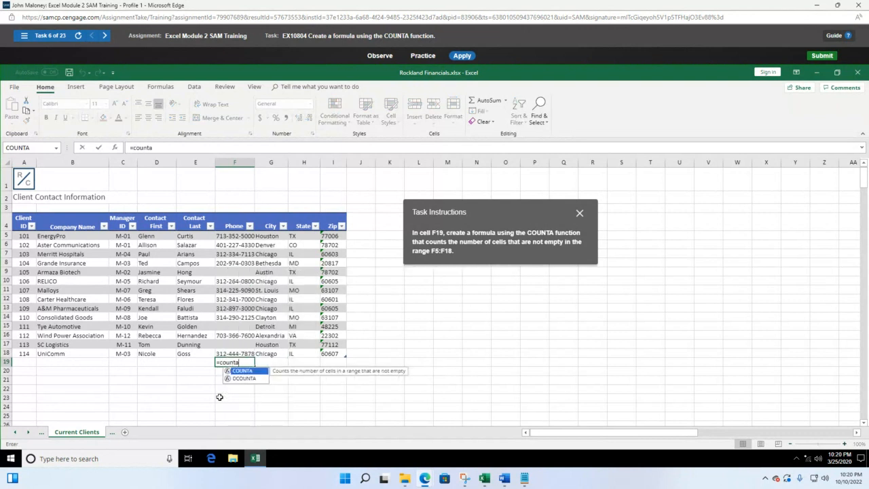
text(()
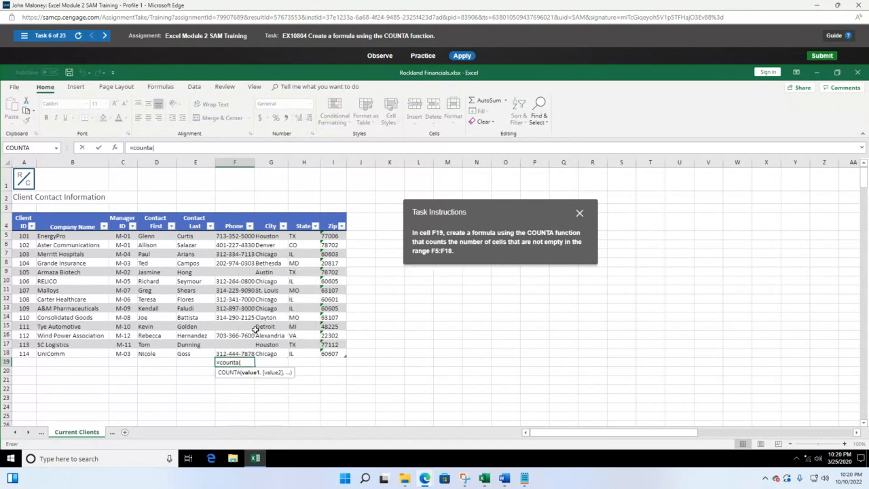
click(231, 235)
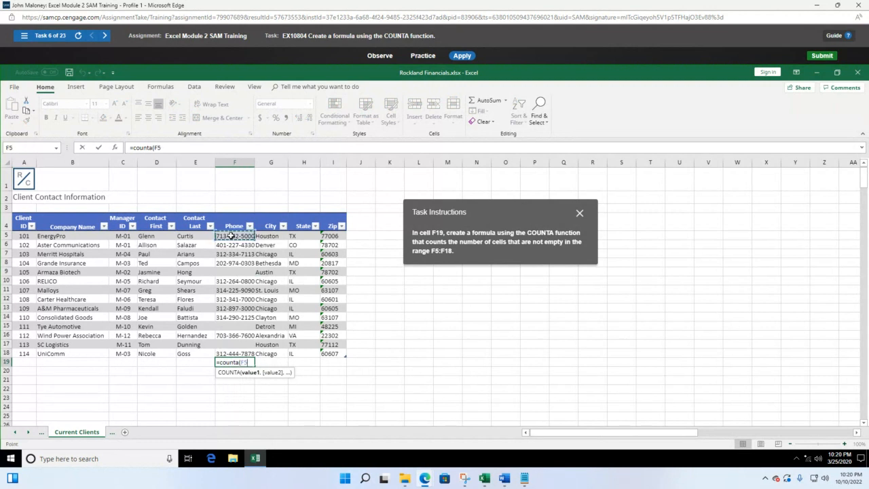
drag(231, 235, 241, 353)
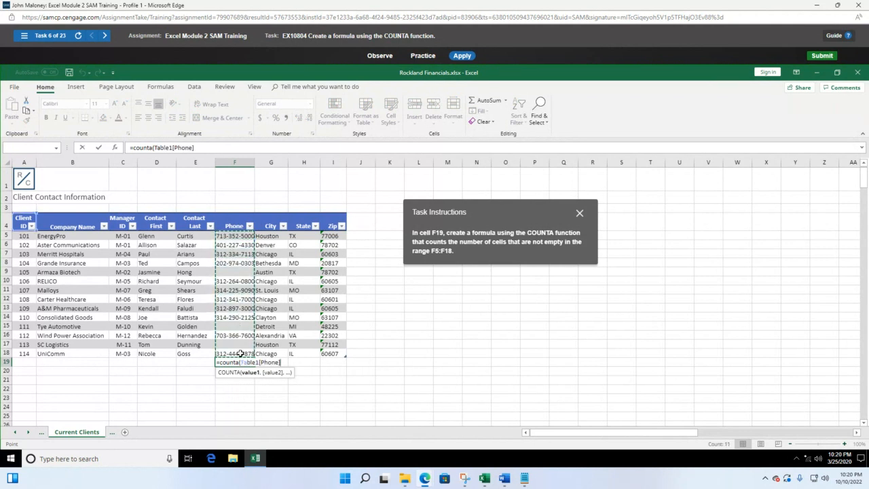
text())
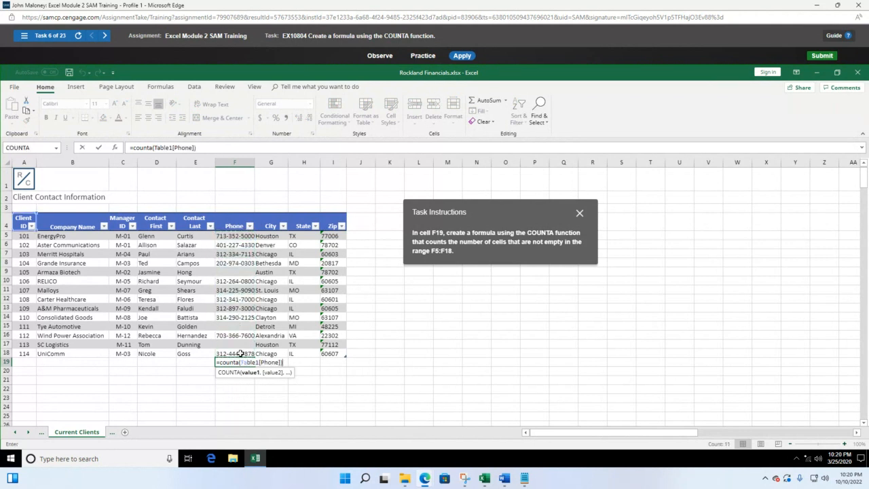
key(Return)
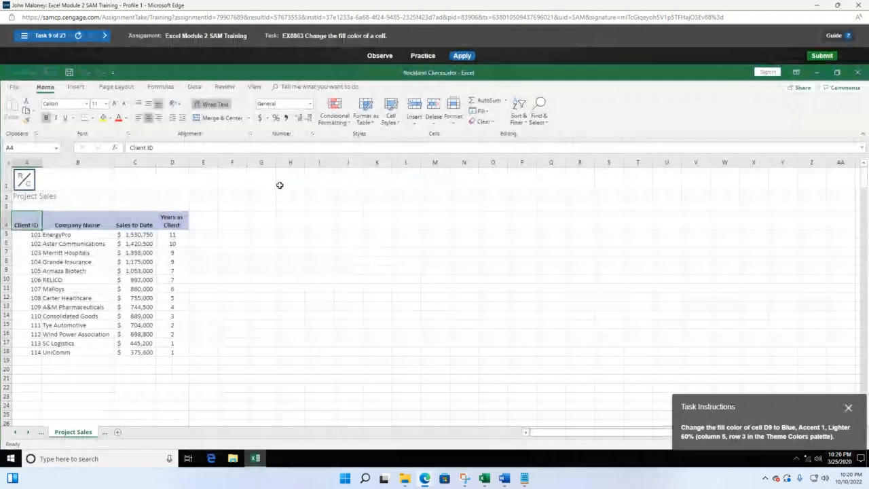
Load task 7, EX8979 conditional formatting, and select the monthly sales B4:B15
click(24, 35)
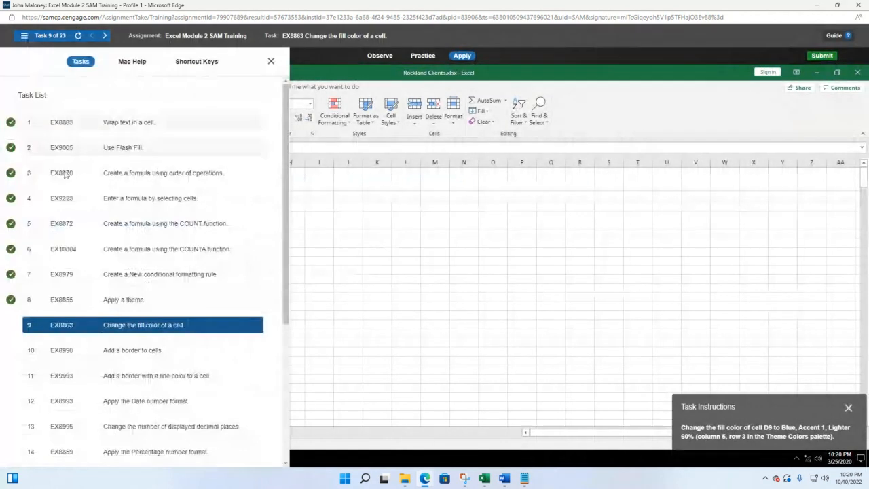
click(148, 274)
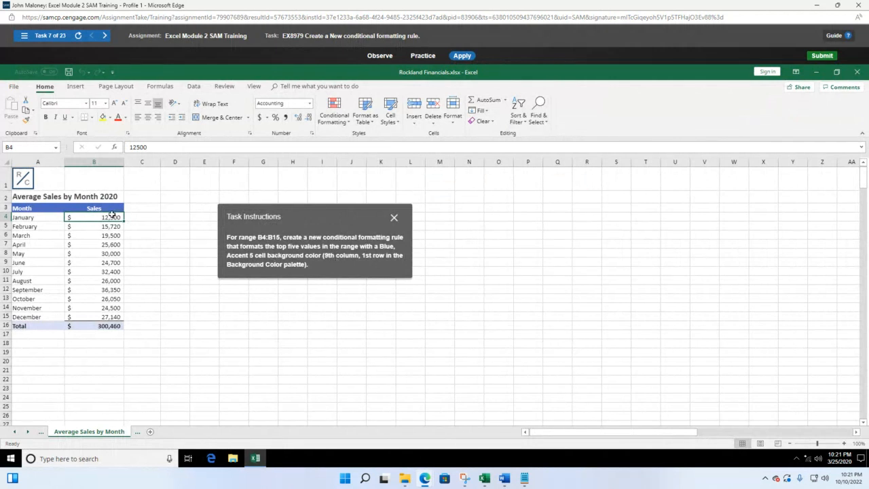
drag(111, 216, 111, 317)
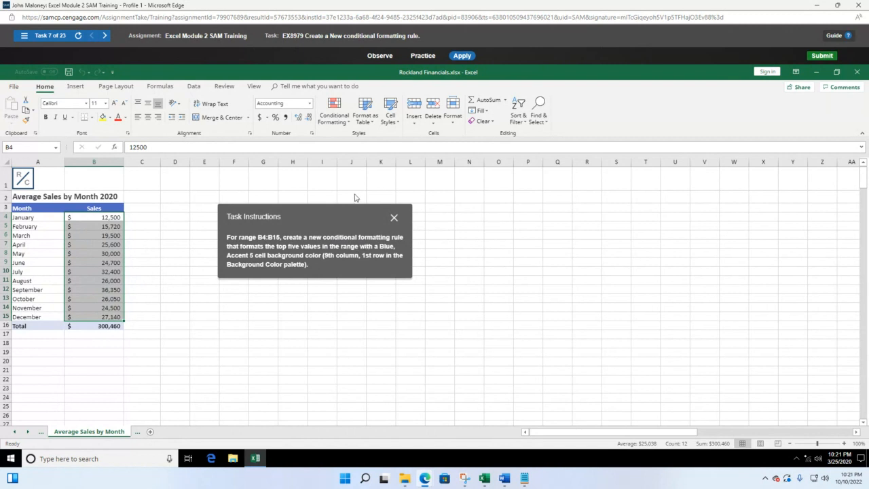
Show the Top/Bottom Rules choices under Home > Conditional Formatting, with instructions moved aside
click(342, 115)
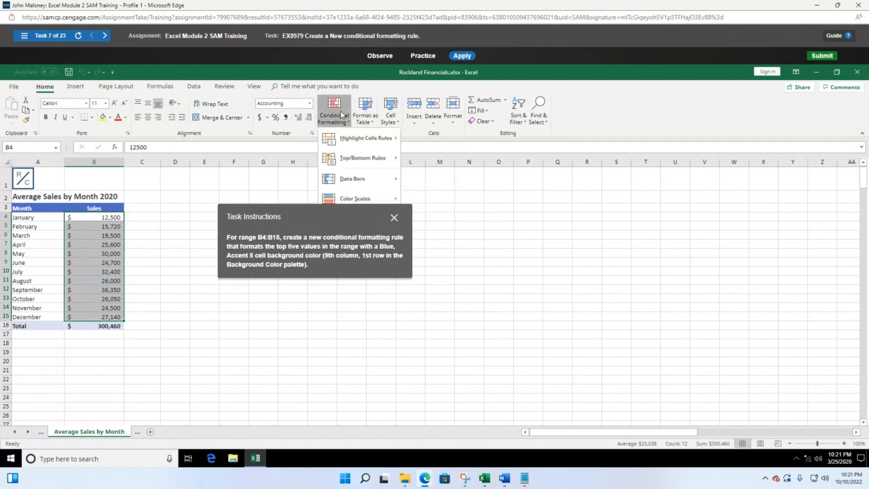
drag(335, 209, 593, 155)
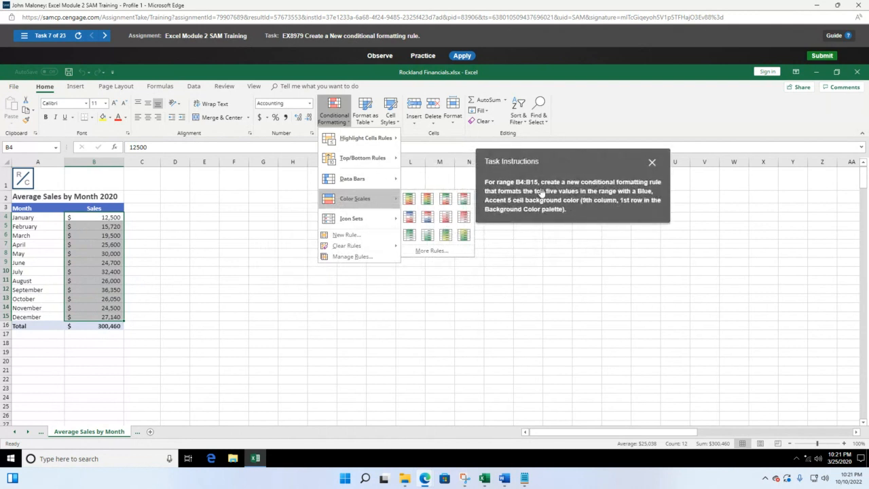
mouse_move(368, 134)
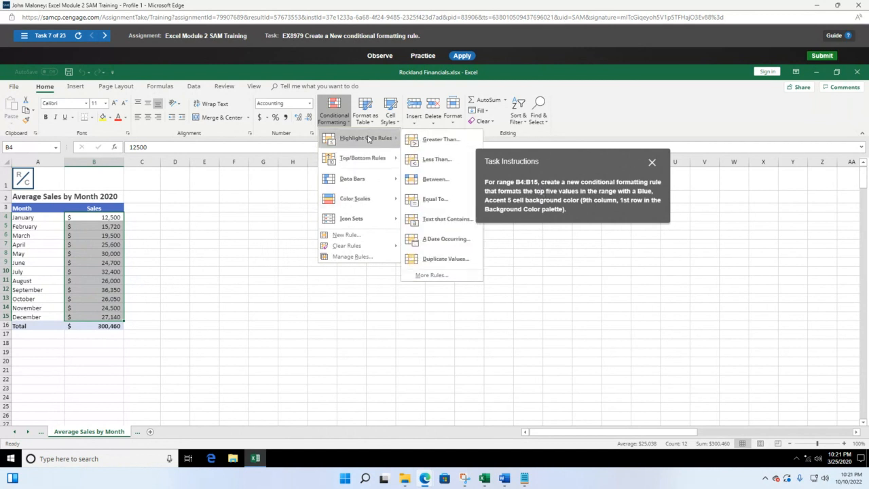
mouse_move(367, 158)
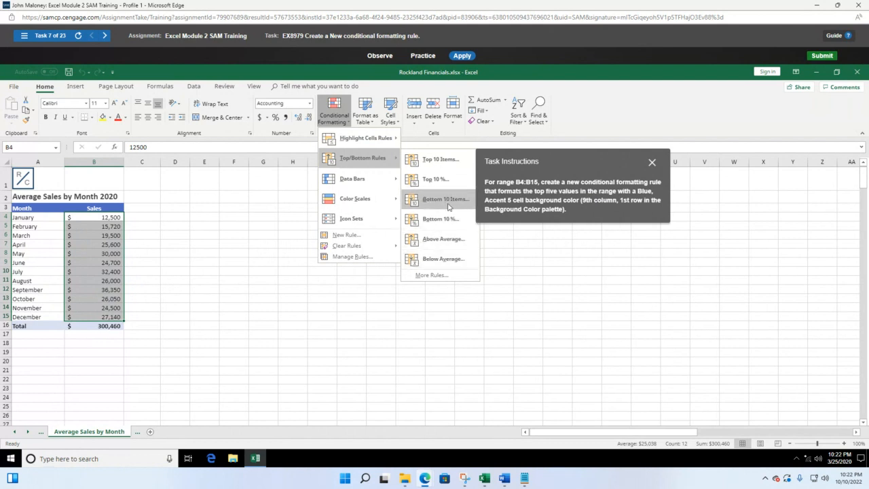
Start a More Rules top-ranked rule, change the rank from 10 to 5, and open Format
click(441, 276)
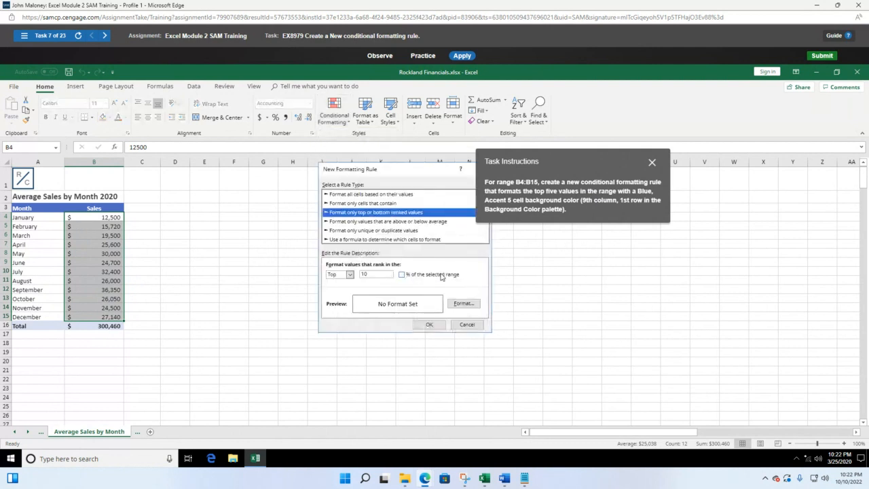
drag(567, 158, 605, 215)
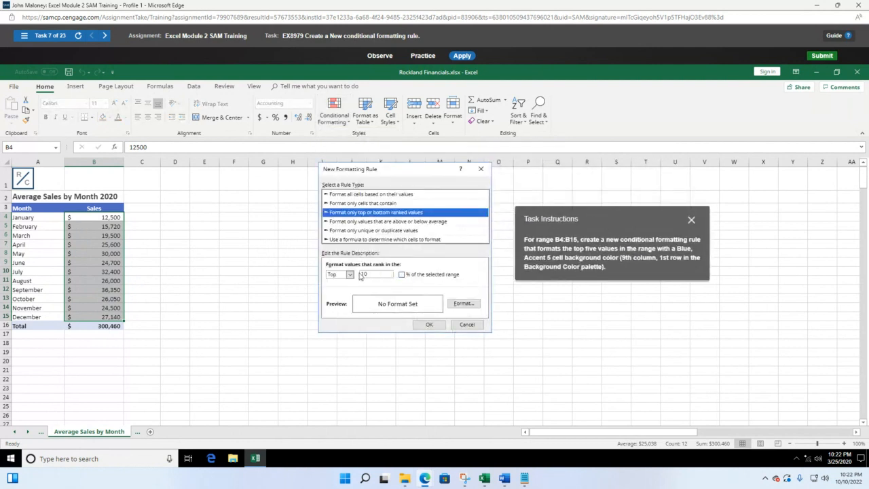
click(374, 273)
drag(374, 272, 354, 274)
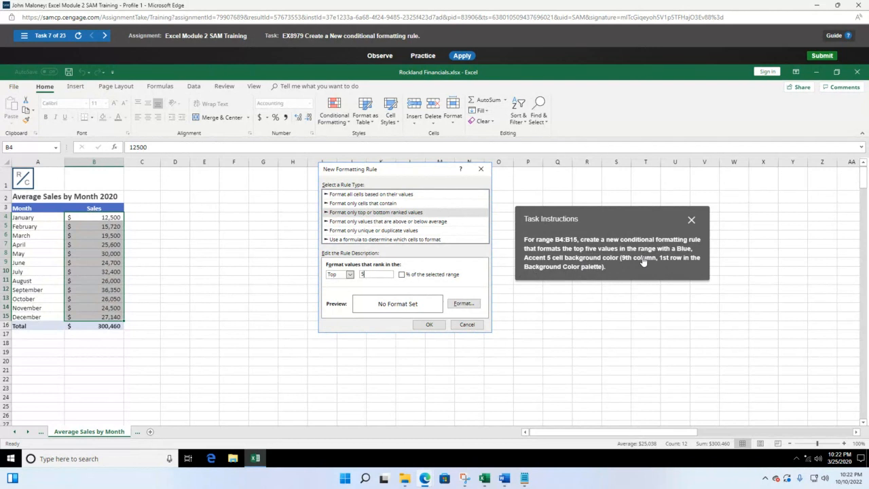
click(463, 303)
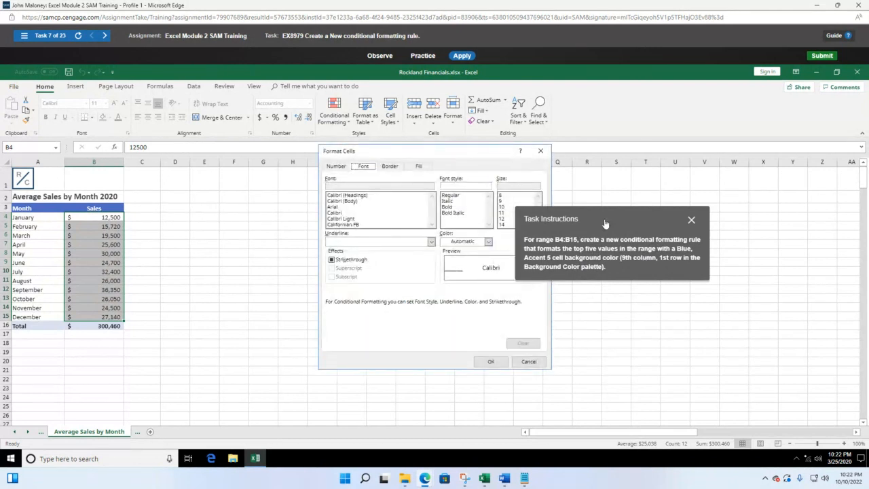
Give the Top 5 rule a Blue, Accent 5 background fill
drag(604, 223, 208, 186)
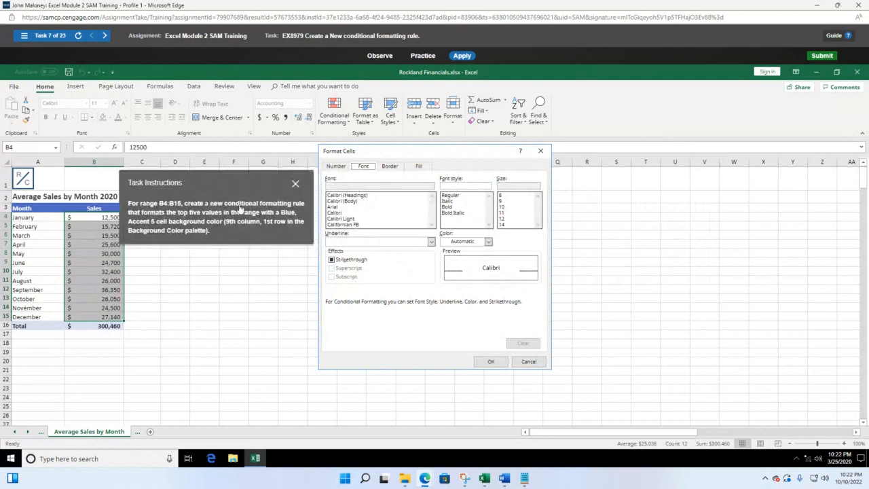
click(420, 166)
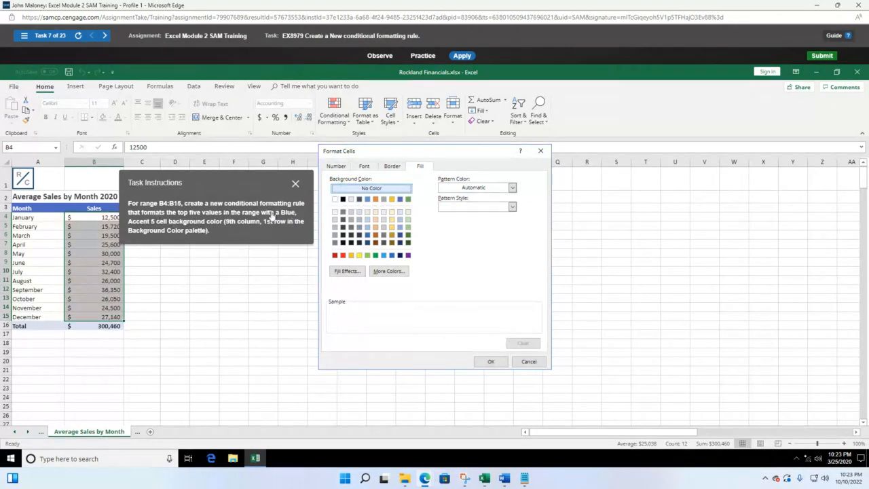
click(400, 199)
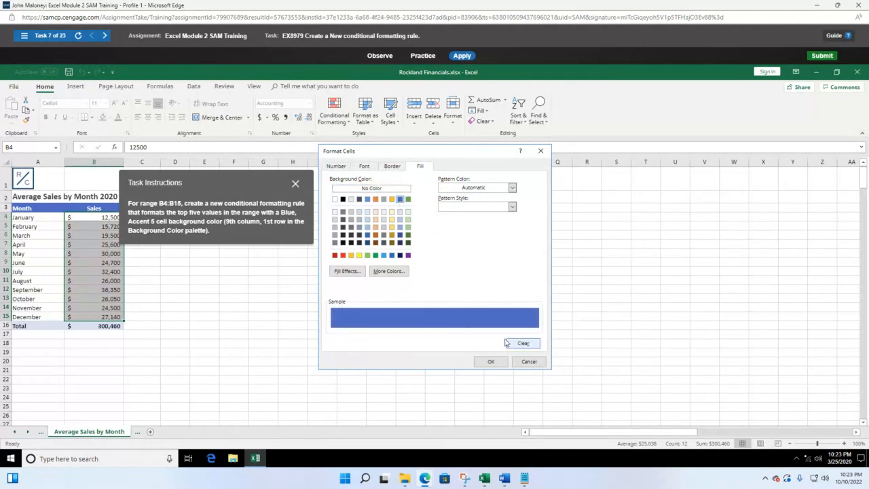
click(491, 362)
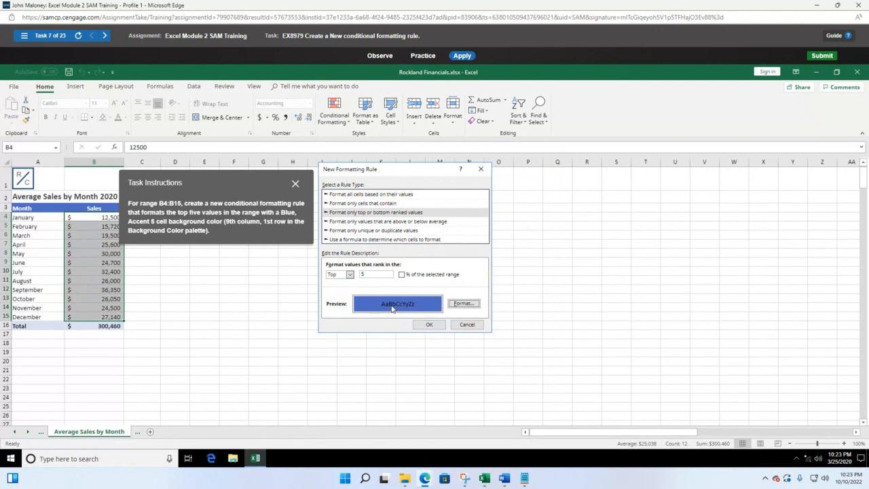
Save the Top 5 formatting rule and load task 8, Apply a theme
click(429, 325)
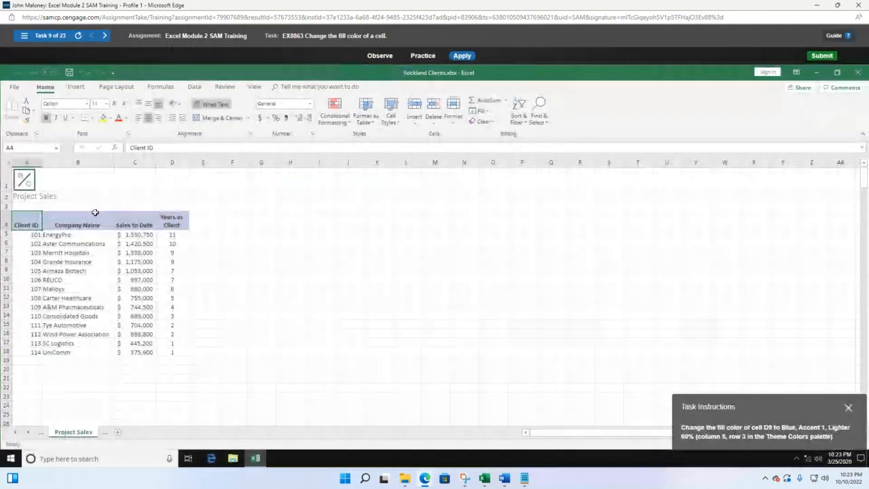
click(25, 37)
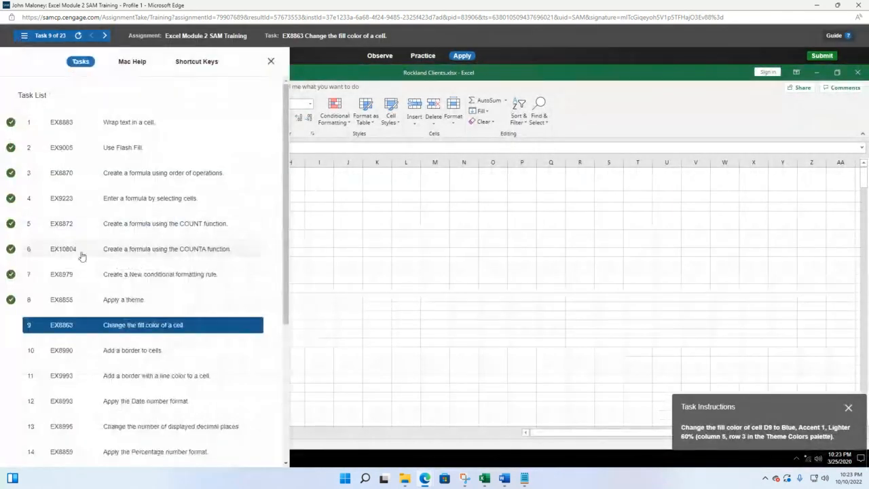
click(132, 302)
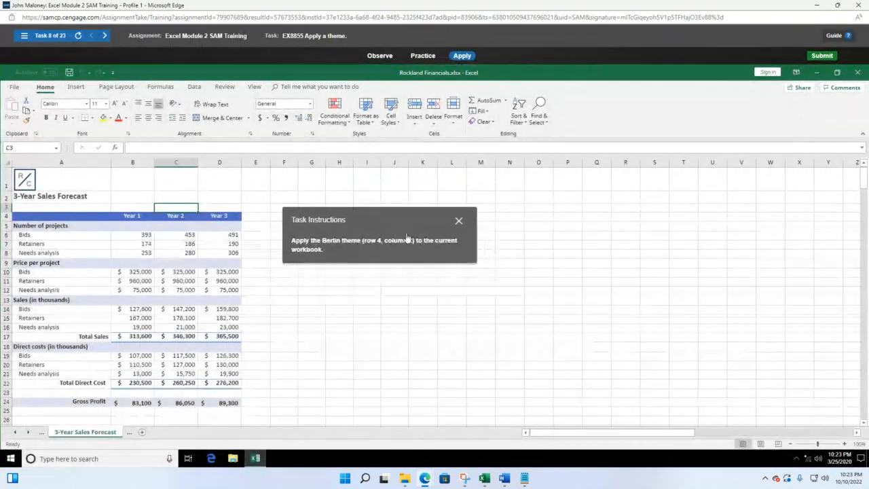
Apply the Berlin theme to the 3-Year Sales Forecast workbook via Page Layout > Themes
drag(362, 221, 363, 192)
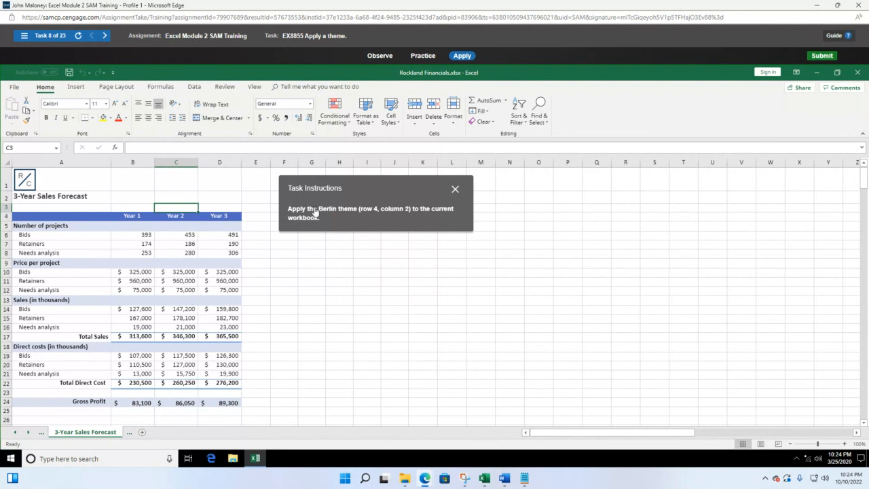
click(112, 88)
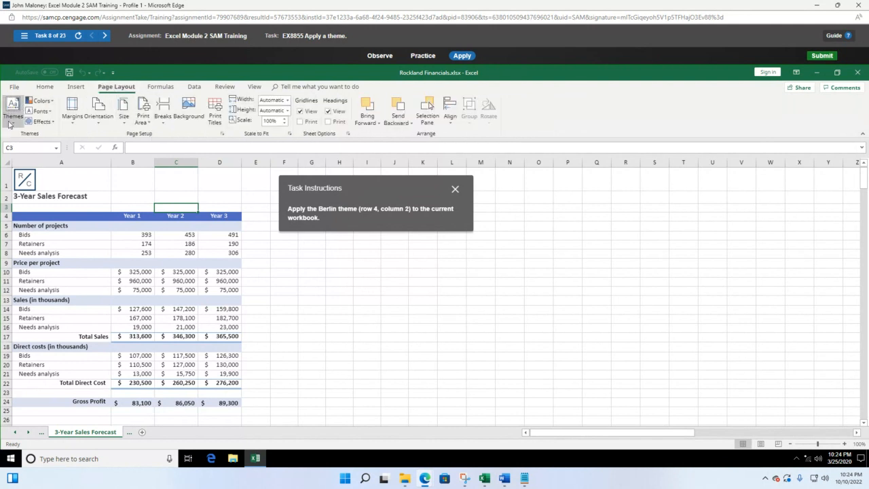
click(9, 122)
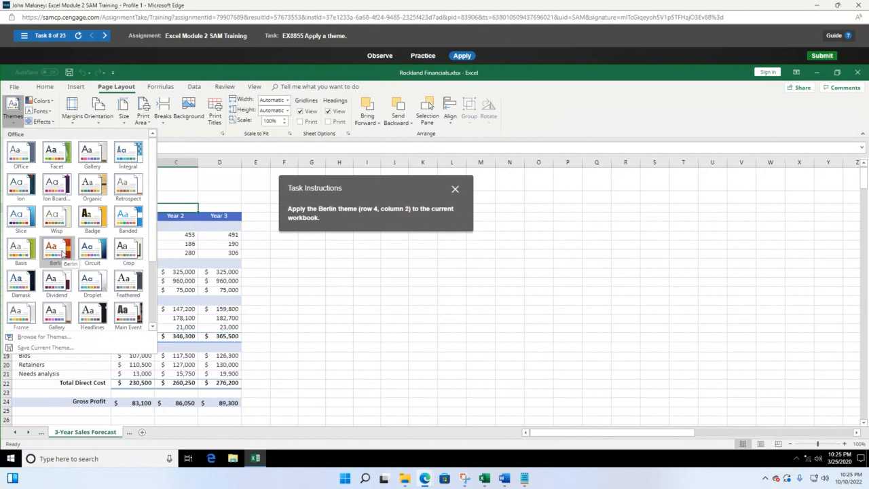
click(60, 251)
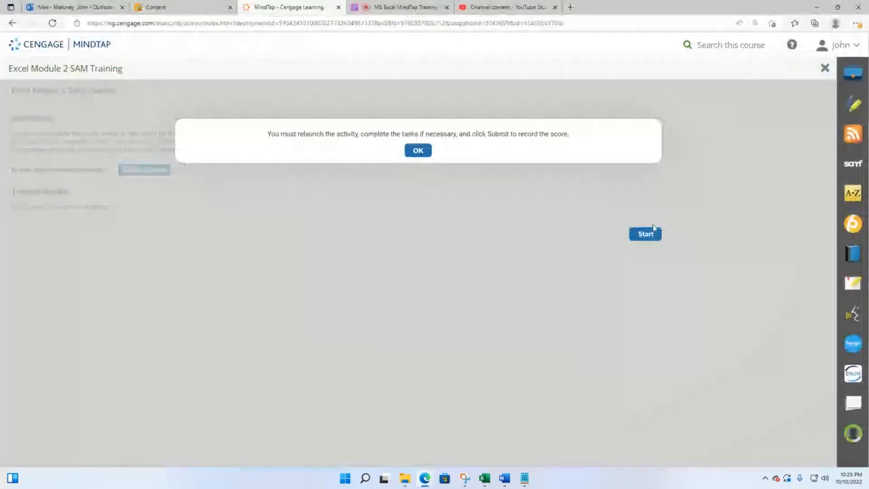
Dismiss the relaunch notice and start Excel Module 3 SAM Training from the MindTap course page
click(825, 70)
scroll(282, 329, down, 1)
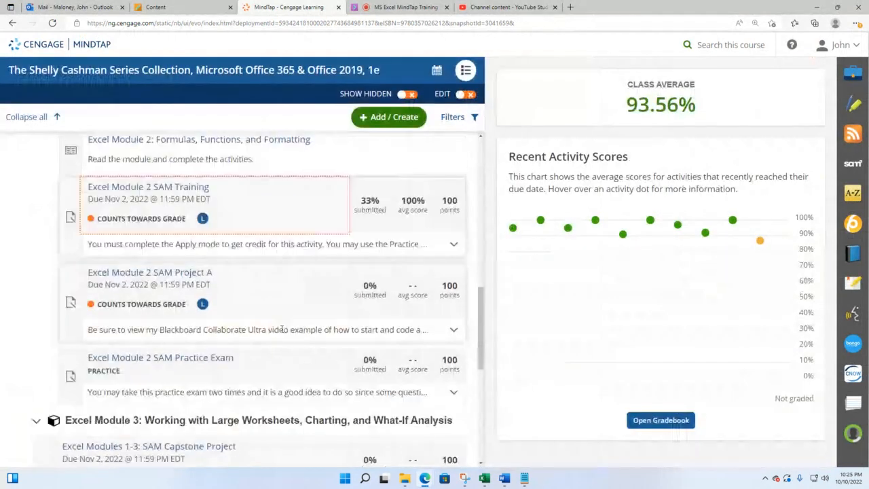
scroll(232, 324, down, 2)
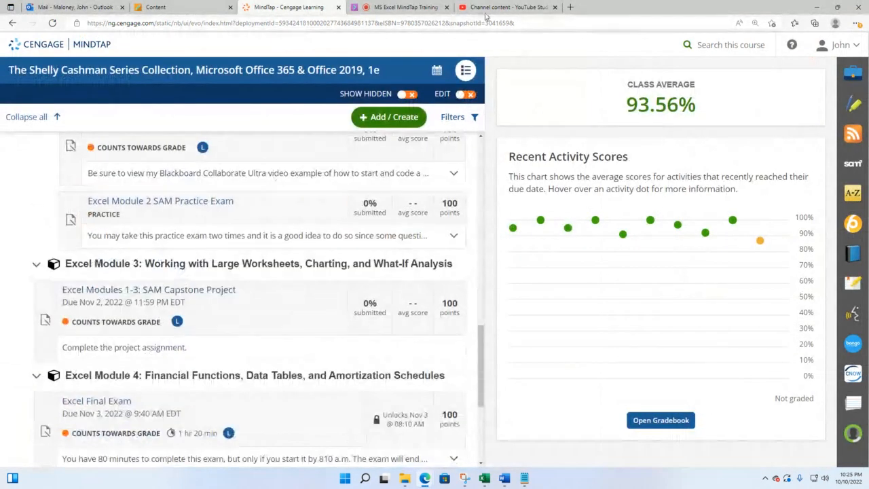
click(414, 10)
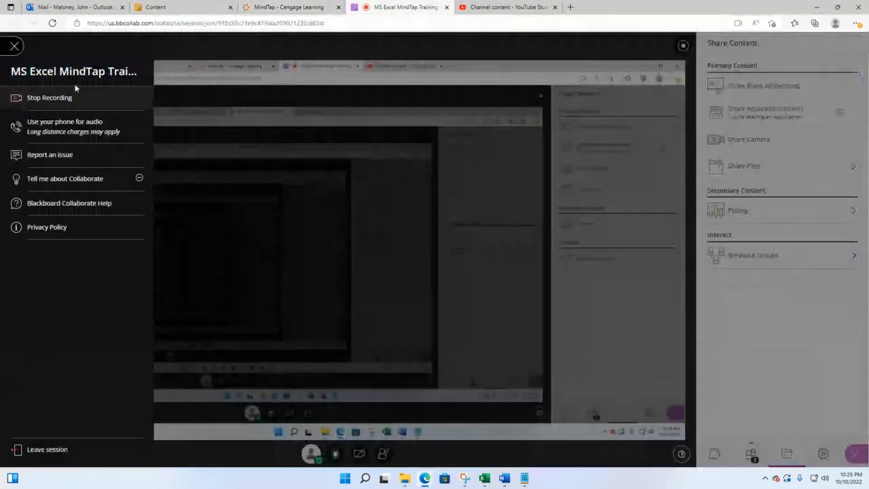
click(316, 9)
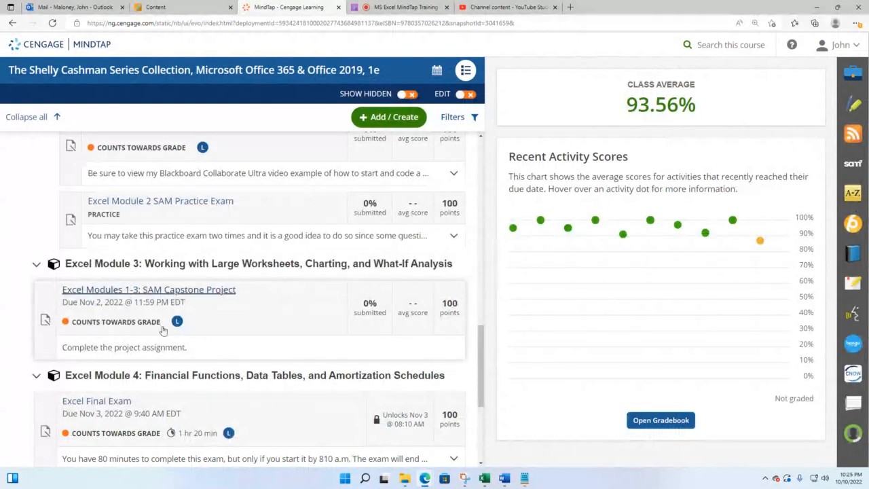
click(139, 264)
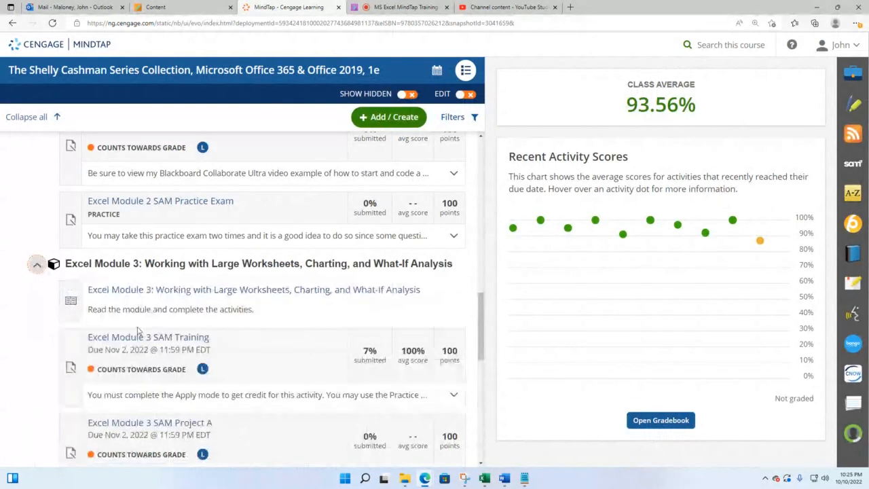
click(144, 339)
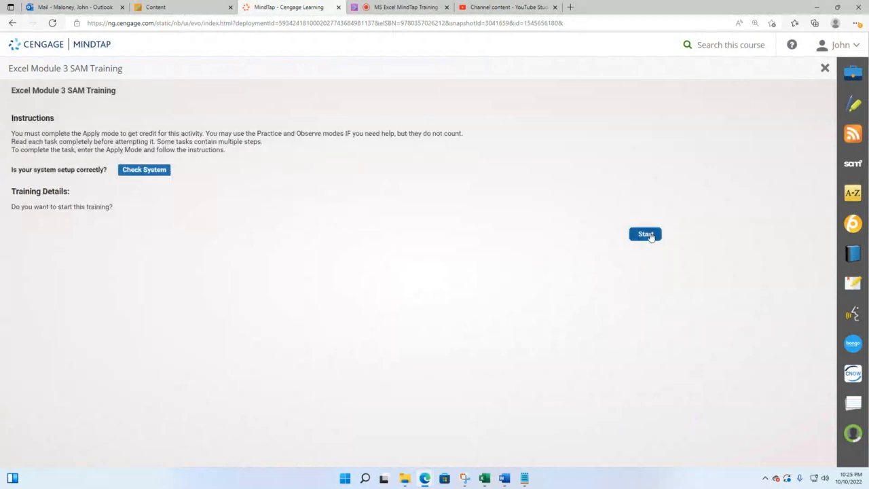
click(645, 234)
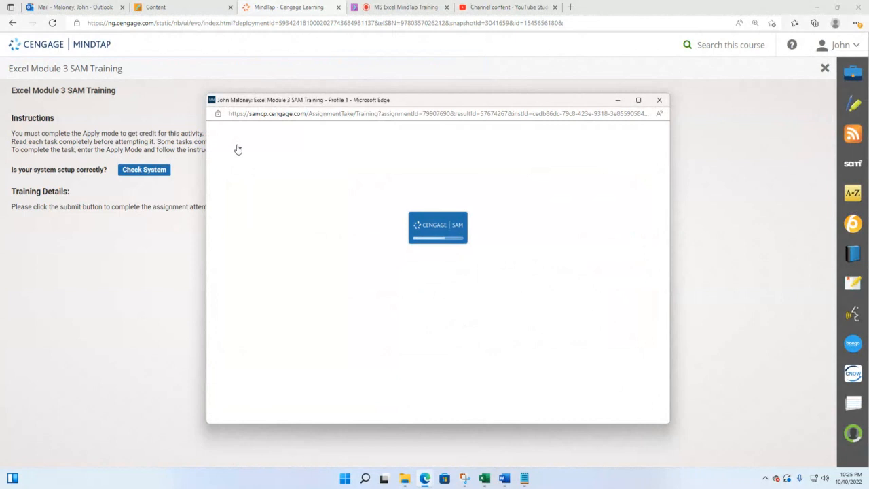
Maximise SAM, load task 1 Rotate cell content, and select header cells A3:D3
click(639, 100)
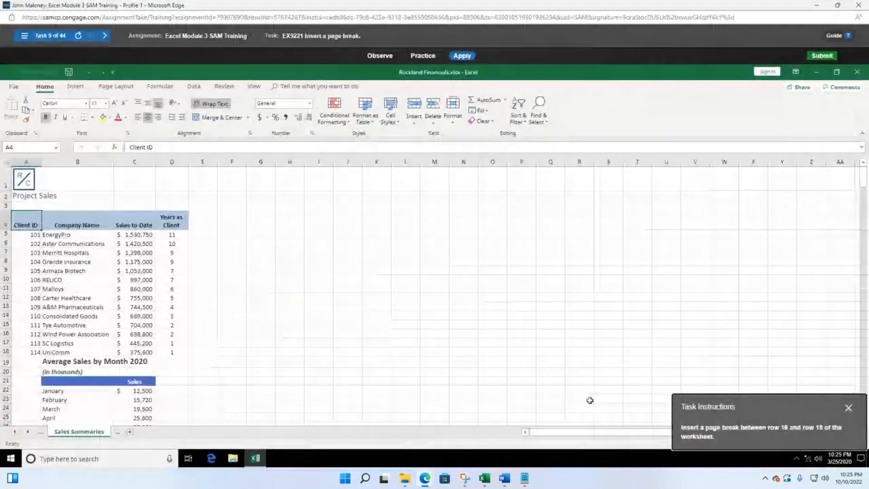
click(29, 36)
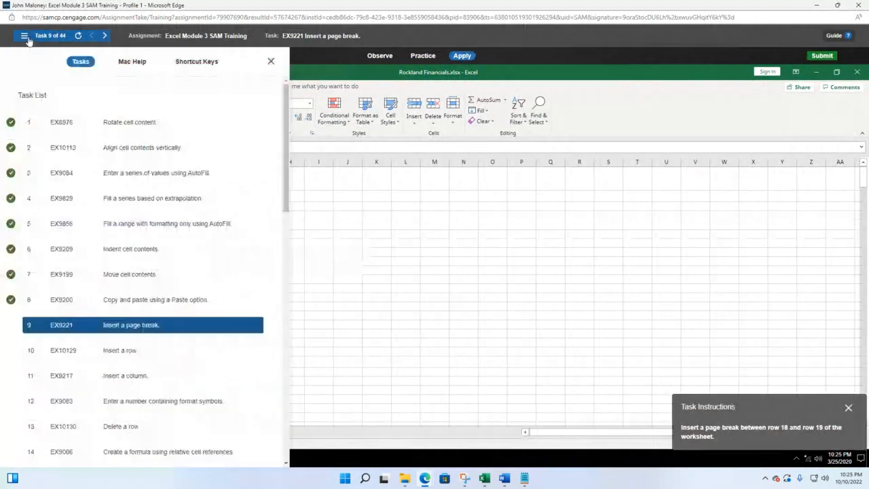
click(132, 126)
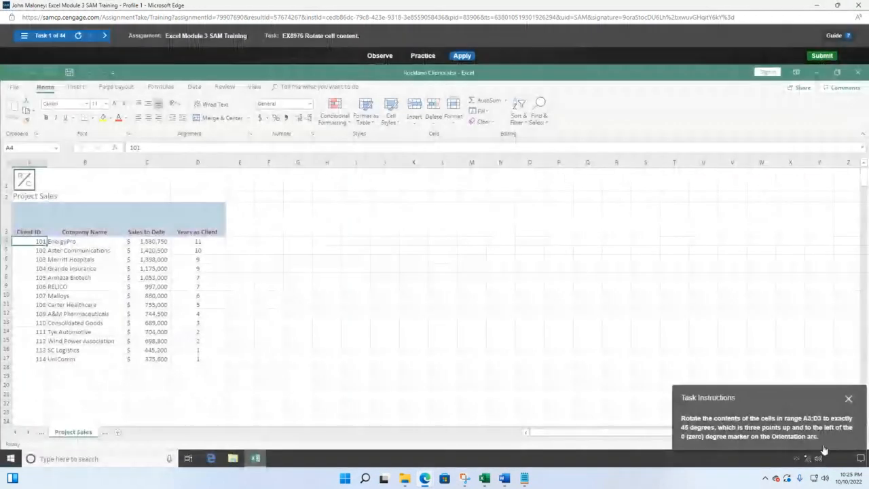
drag(798, 397, 334, 212)
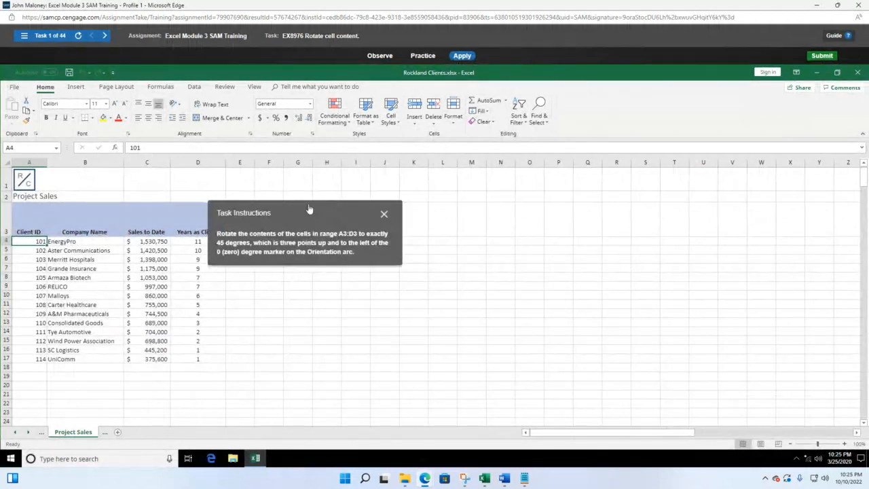
drag(310, 210, 345, 216)
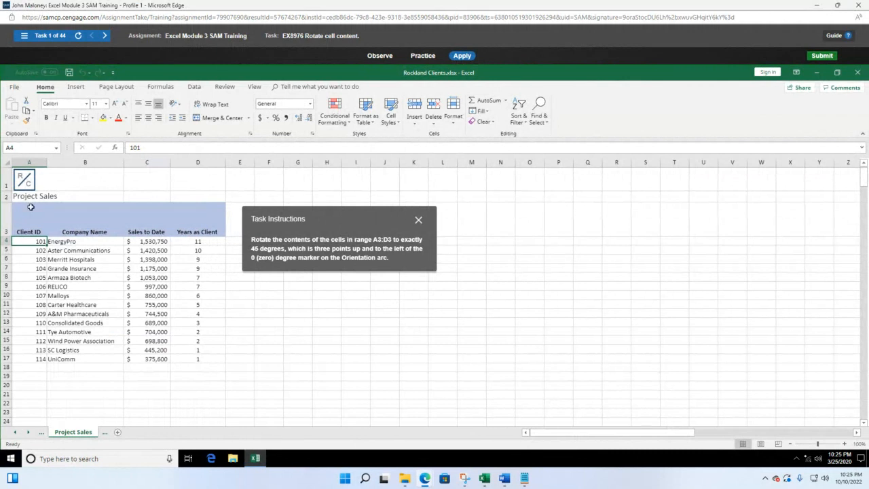
click(19, 228)
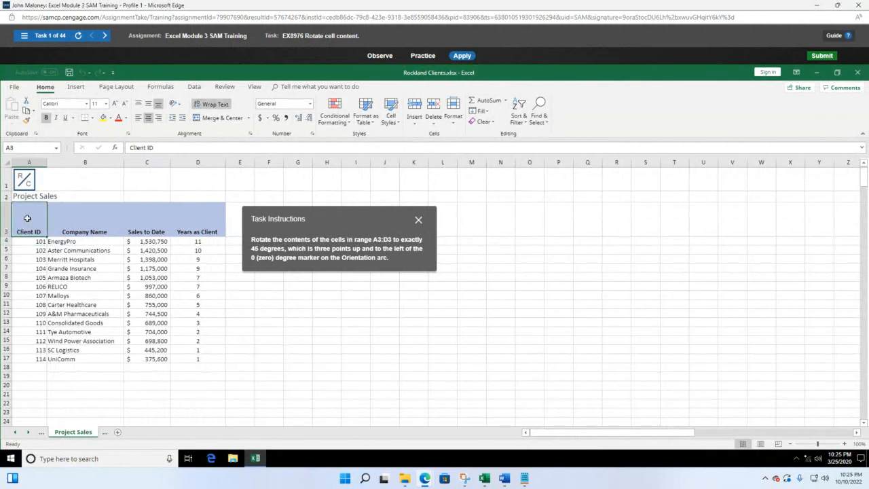
drag(27, 218, 173, 219)
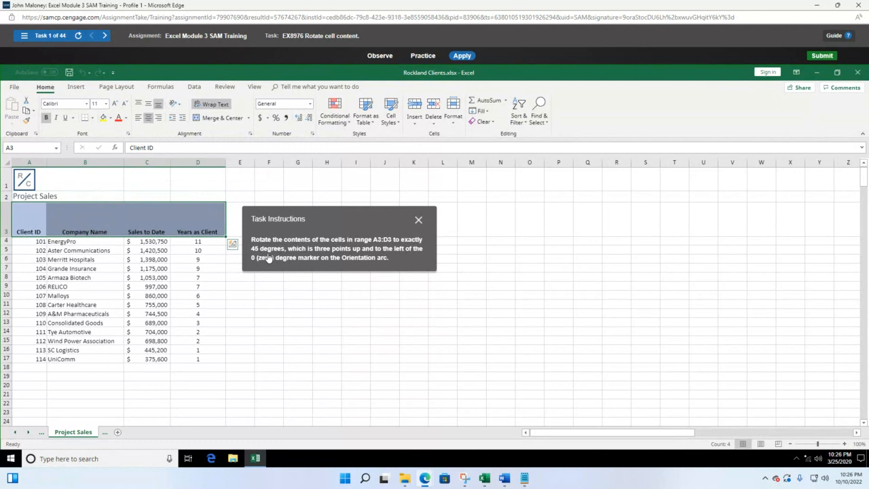
Tilt the A3:D3 headers counterclockwise, then set their rotation to exactly 45 degrees in Format Cells
click(177, 105)
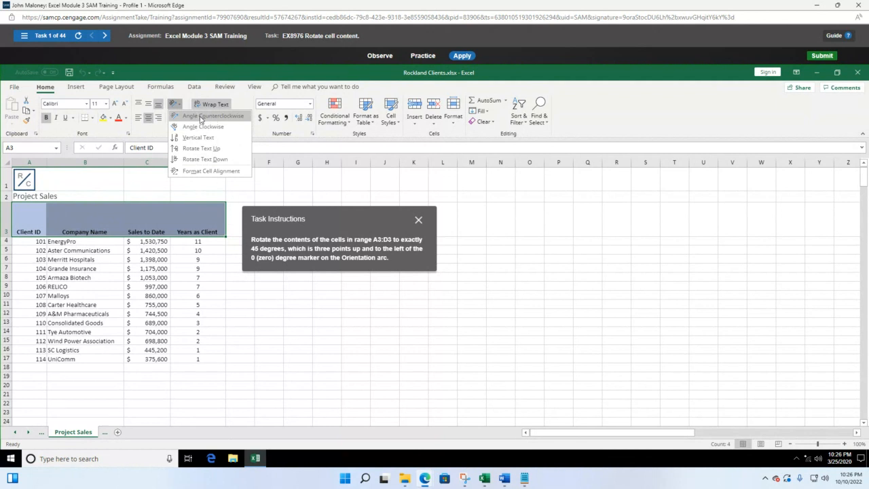
click(200, 118)
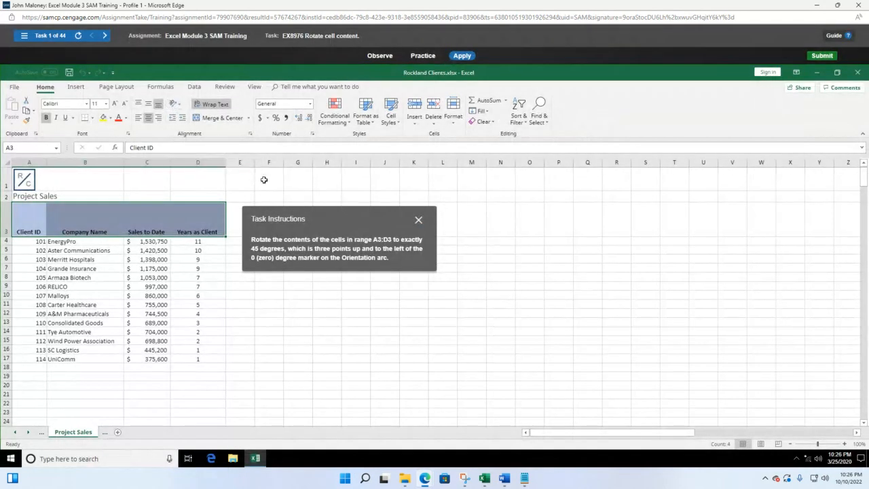
click(175, 104)
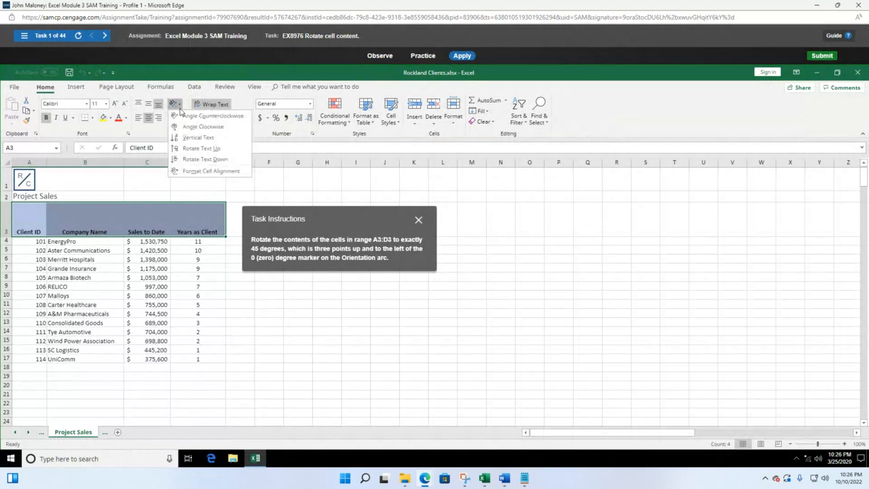
click(201, 172)
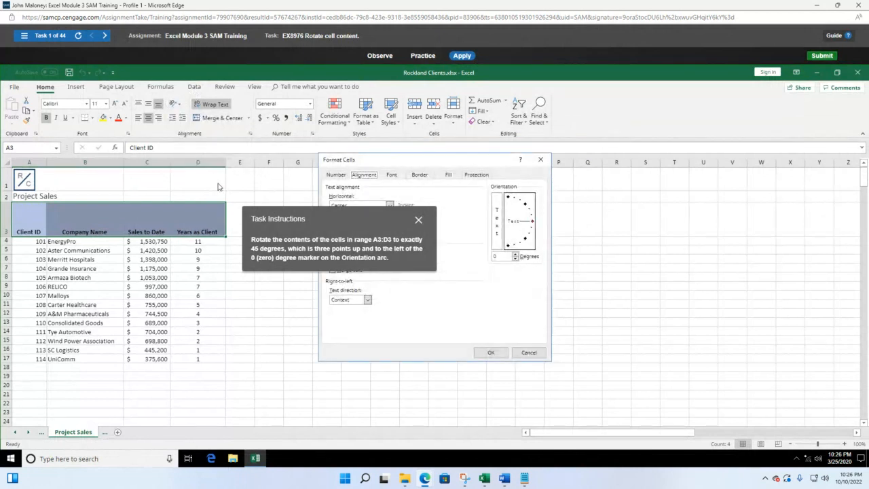
drag(341, 218, 191, 185)
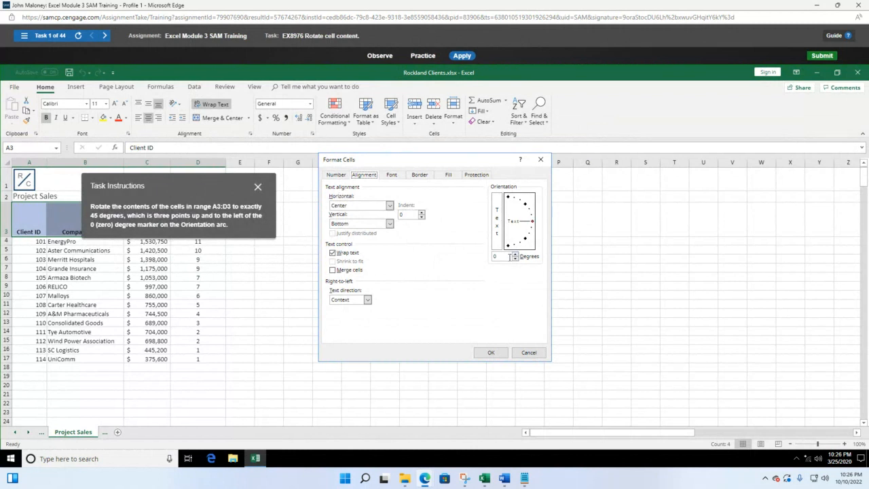
drag(500, 257, 491, 260)
click(525, 208)
double_click(500, 257)
click(503, 353)
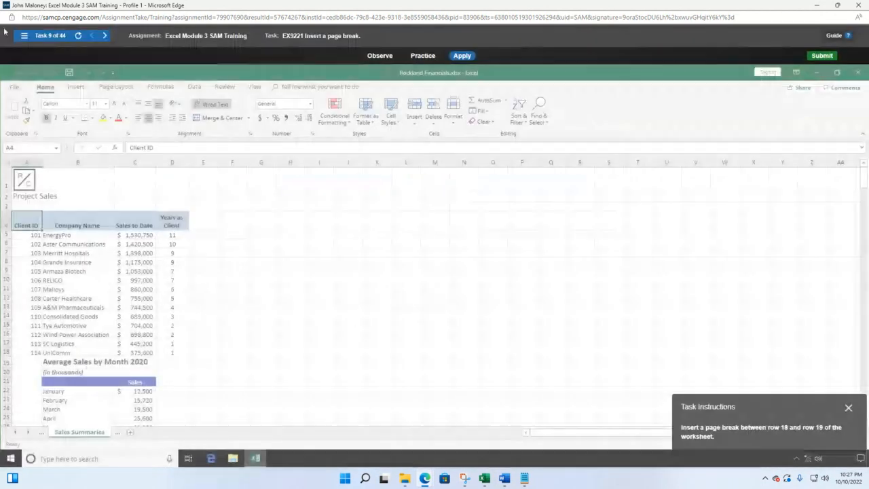
Load the align-cell-contents task from the task list
click(28, 39)
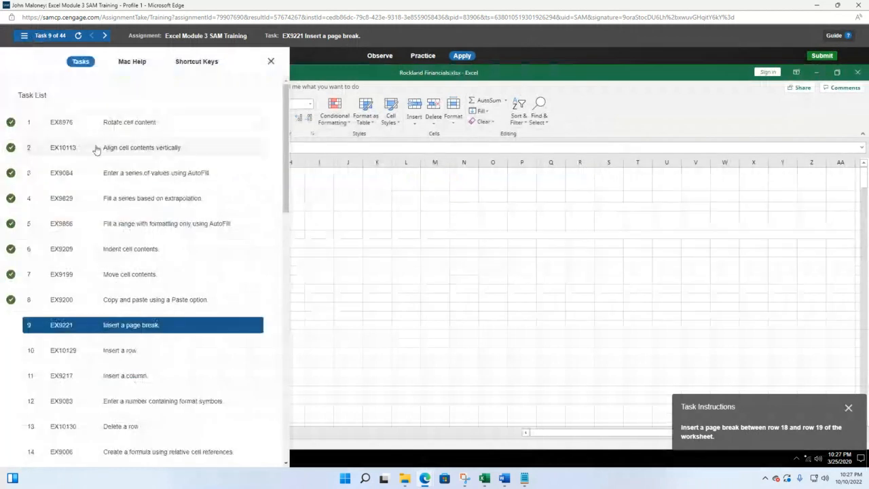
click(159, 114)
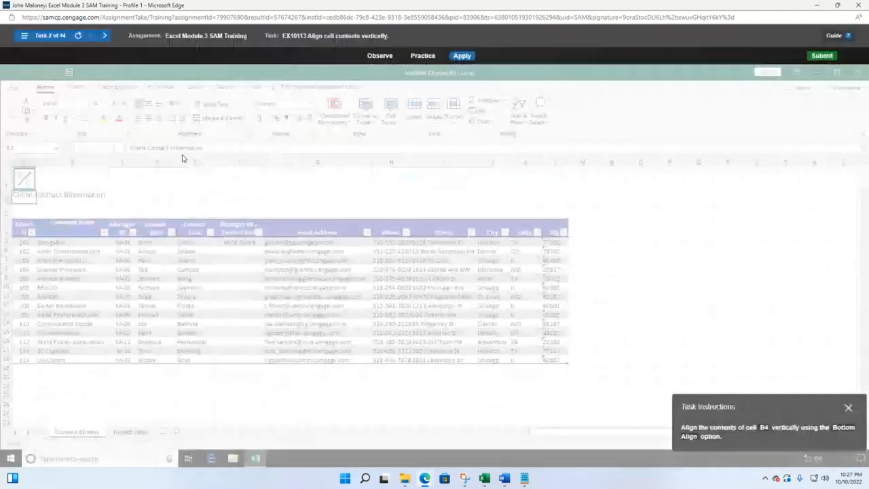
drag(806, 407, 515, 204)
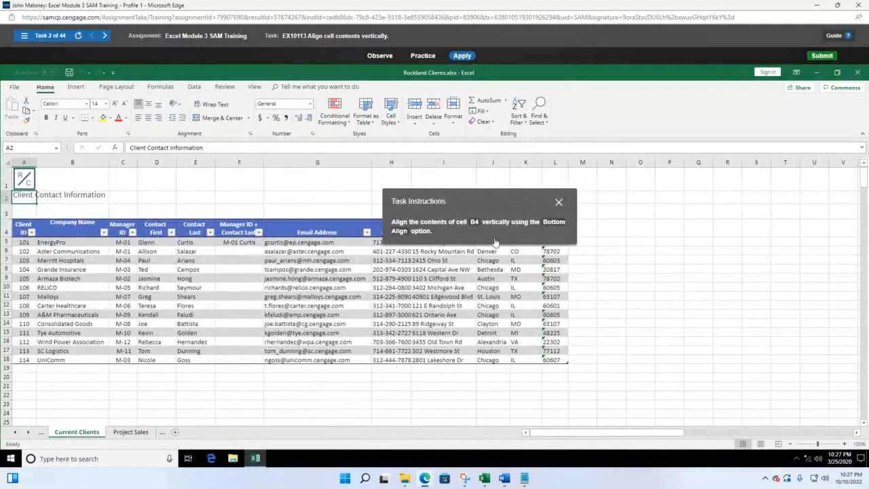
Bottom-align the Company Name heading in B4, then reopen the task list
click(70, 228)
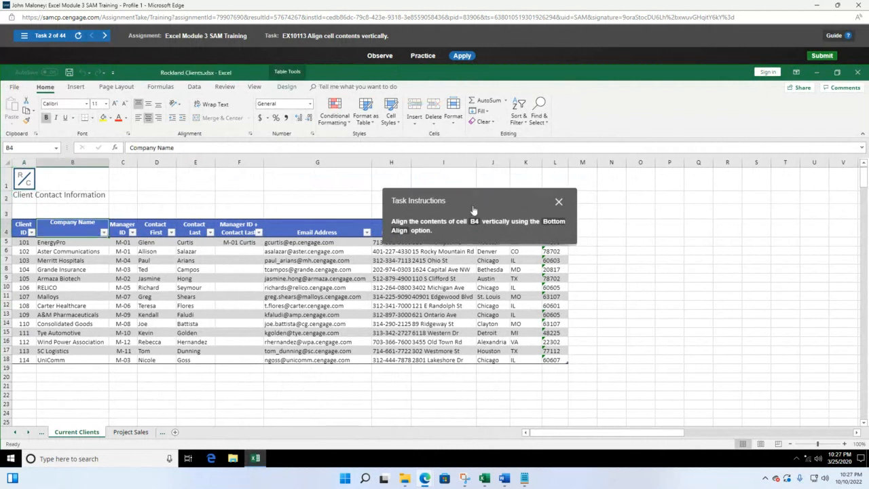
drag(474, 210, 102, 270)
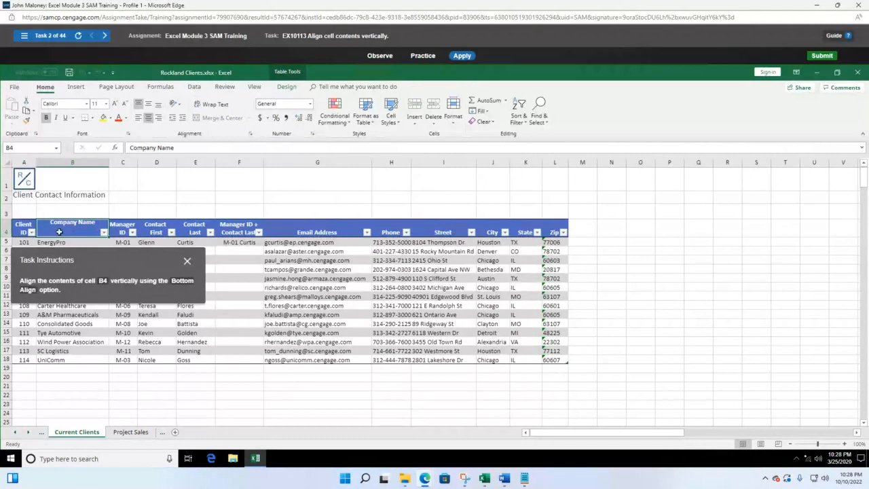
click(158, 103)
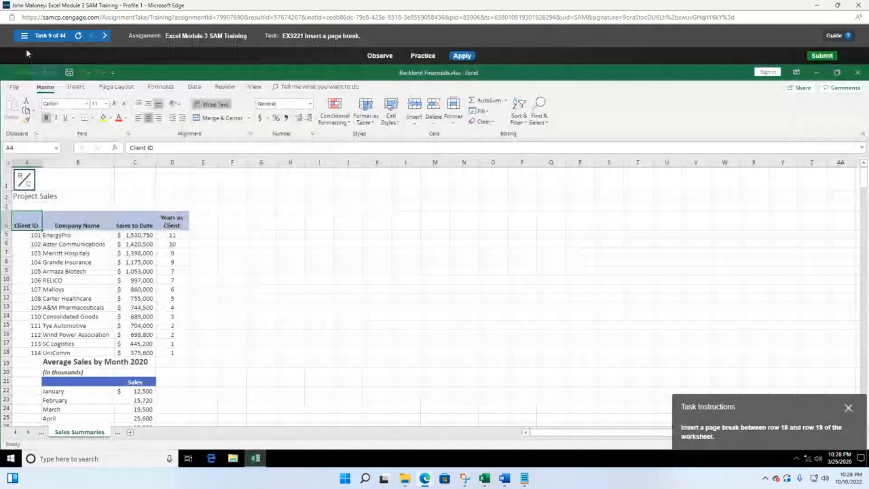
click(24, 35)
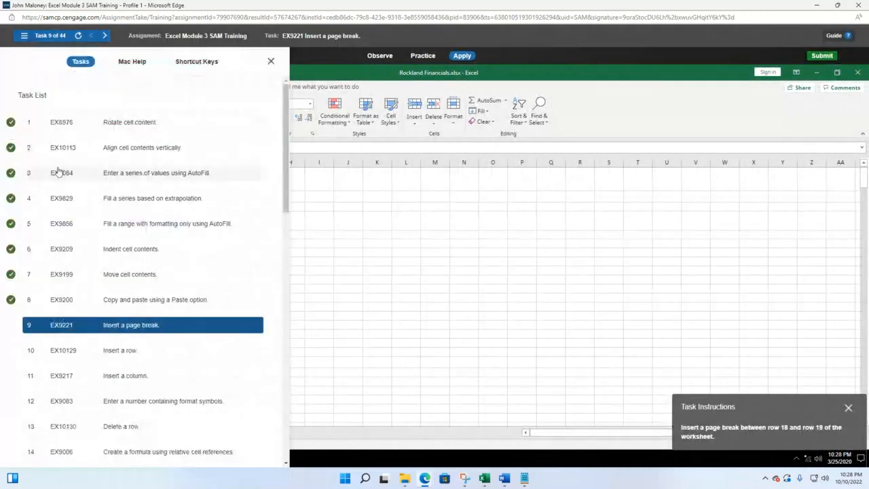
Switch to the AutoFill task, enter January in A4, and fill months down to December in A15
click(146, 174)
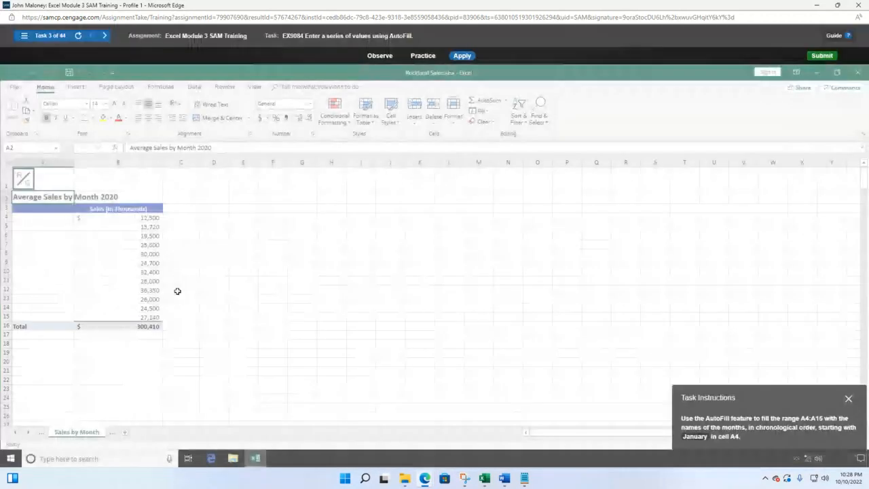
drag(832, 399, 339, 202)
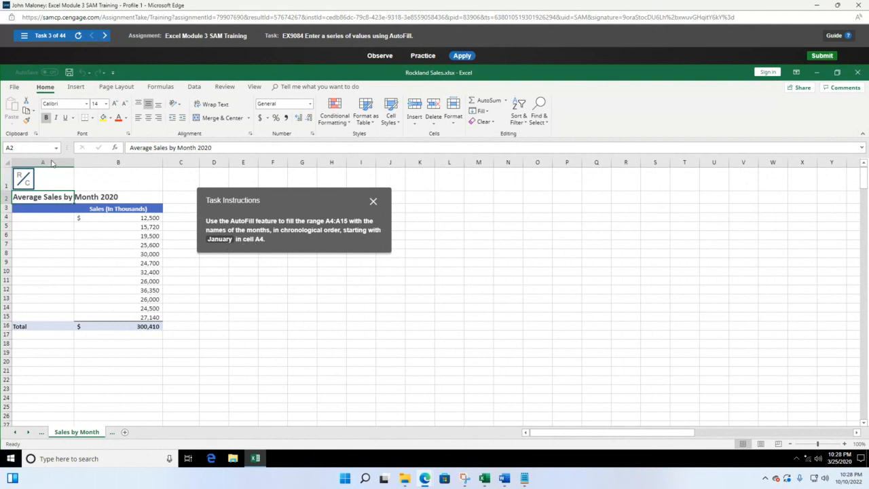
click(30, 218)
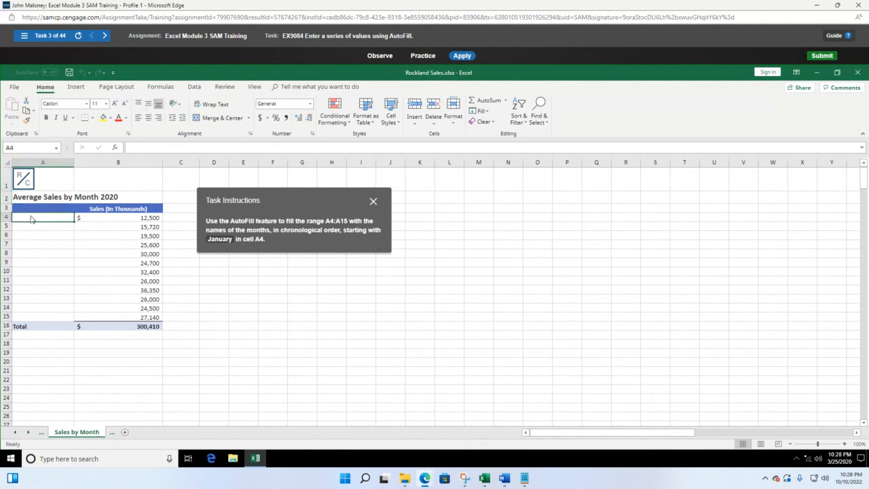
text(Januat)
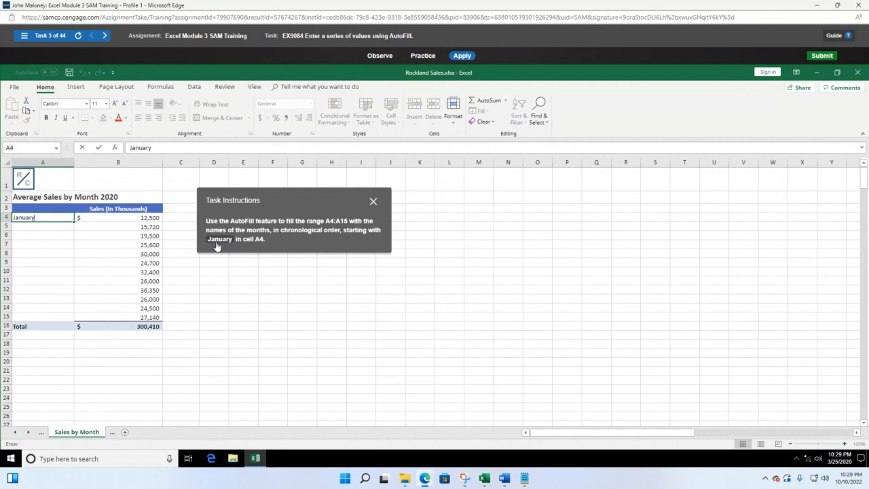
key(Return)
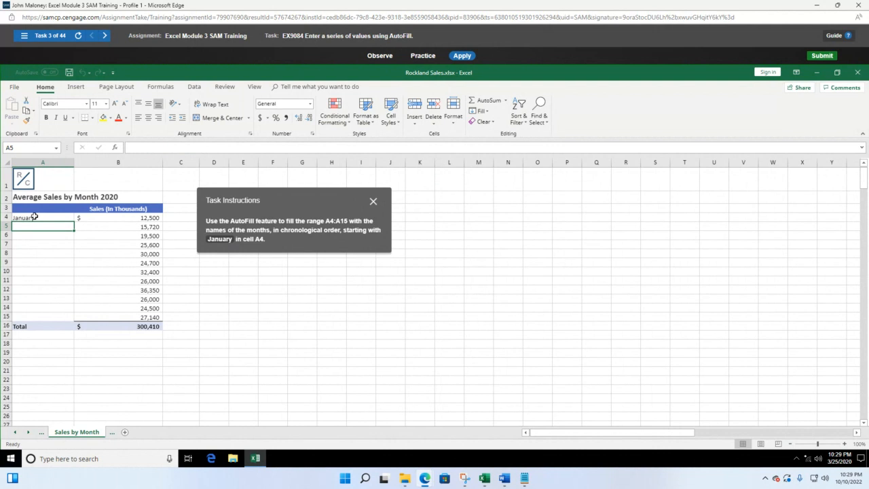
click(34, 216)
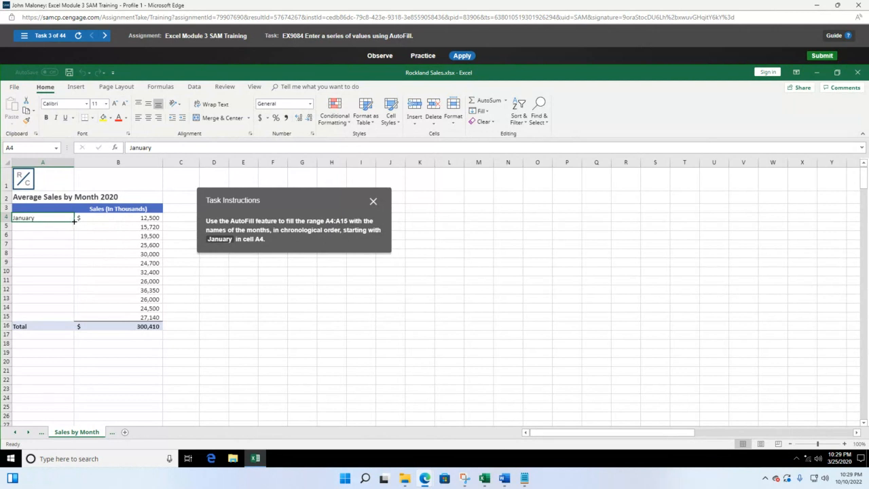
drag(75, 219, 77, 319)
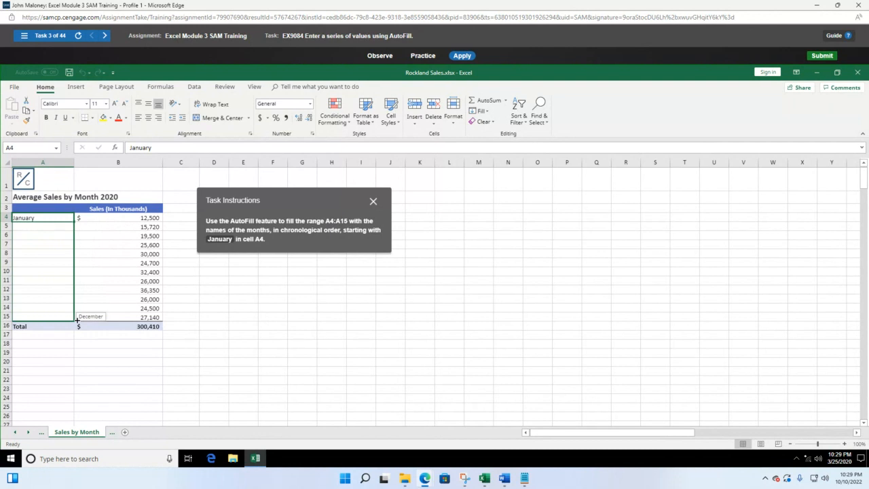
mouse_move(77, 317)
mouse_down()
mouse_move(77, 225)
mouse_move(73, 317)
mouse_up()
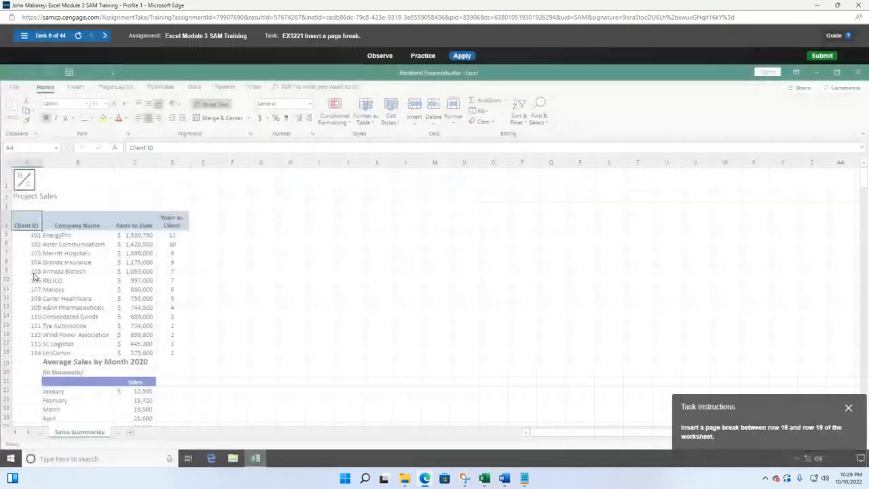
Open task 4, the Growth-trend exercise, and start selecting Deerfield's cells from B5
click(23, 37)
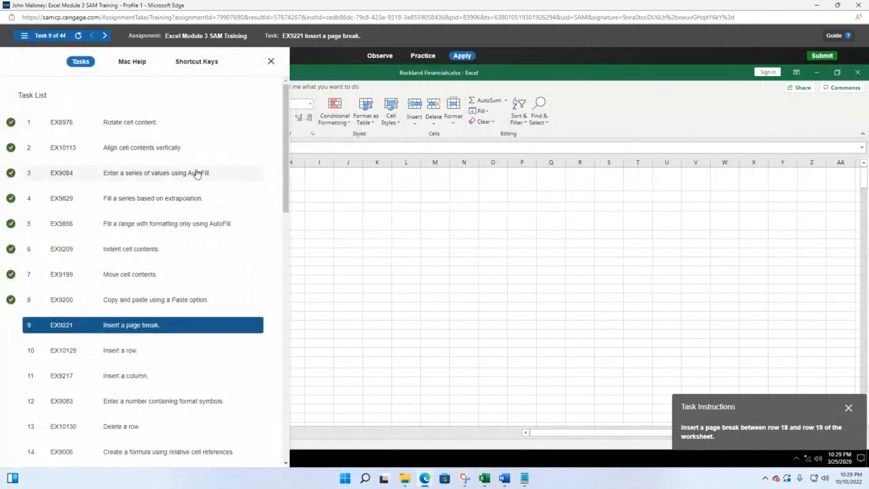
click(155, 199)
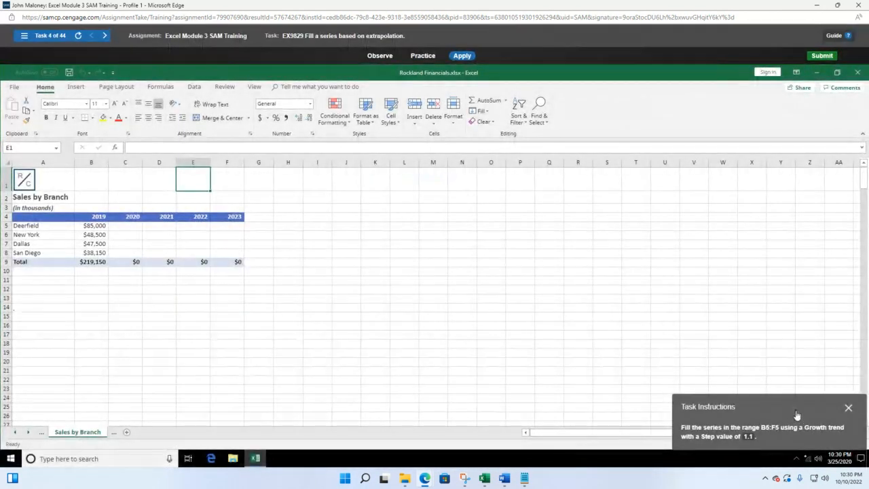
drag(797, 415, 463, 211)
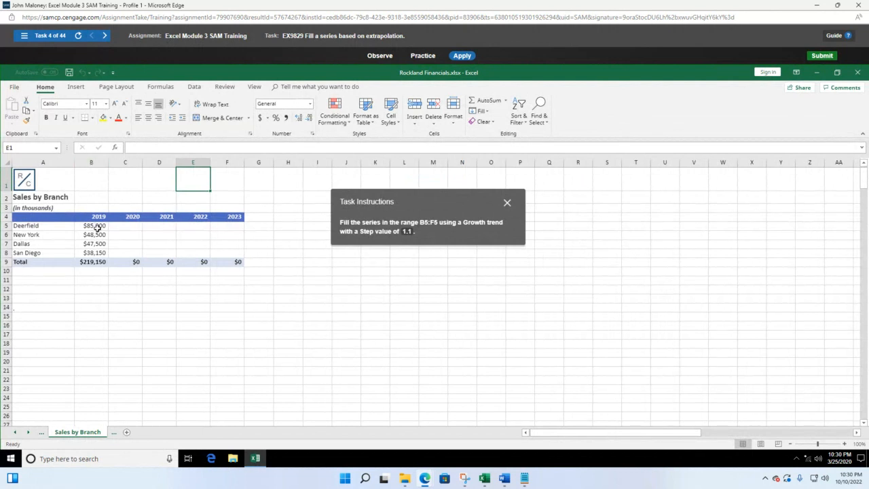
drag(96, 227, 224, 225)
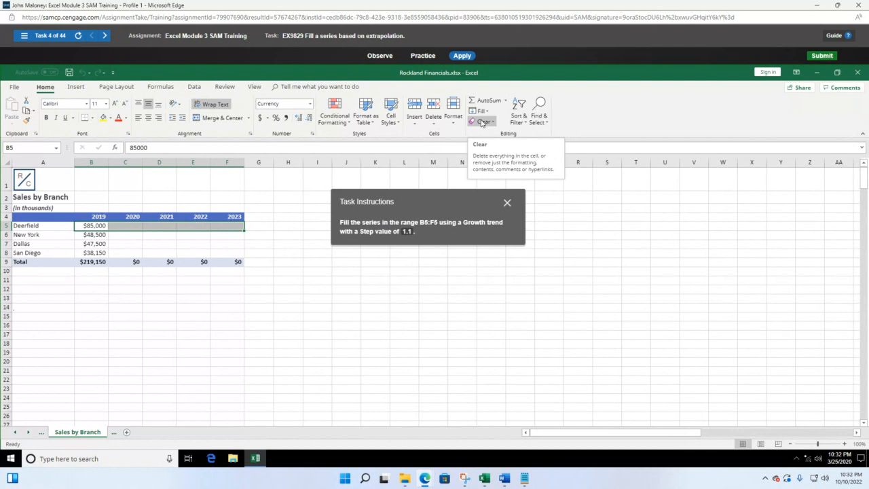
Fill B5:F5 as a Growth series with step value 1.1 using Fill > Series
click(481, 111)
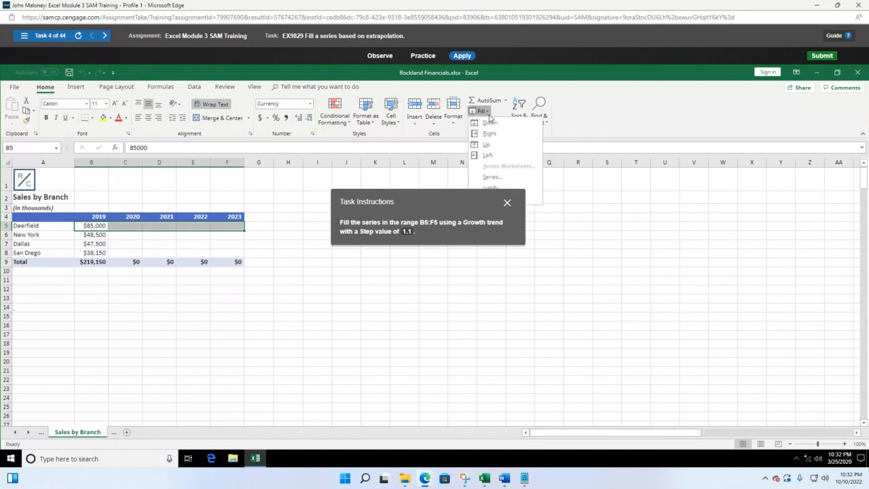
drag(464, 196, 412, 201)
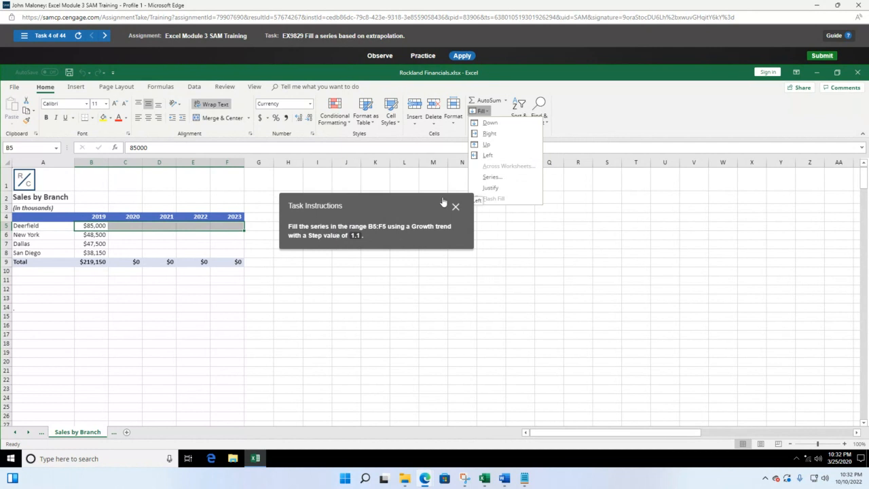
click(489, 178)
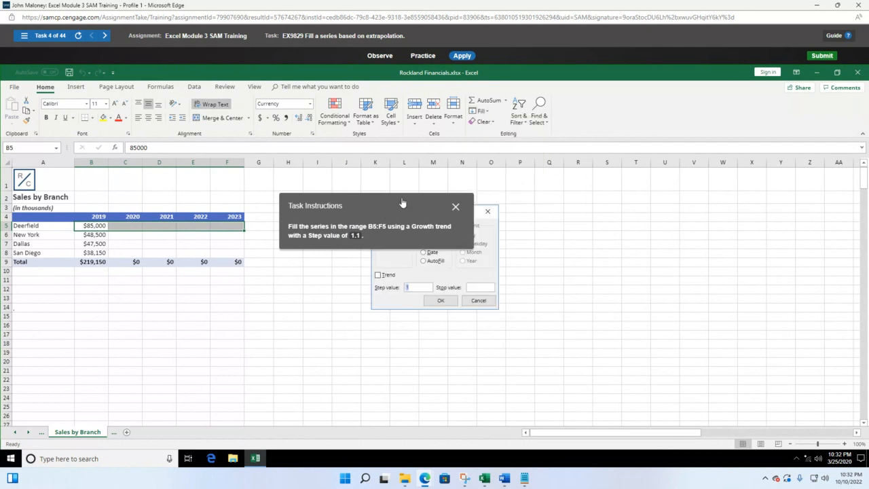
drag(394, 206, 293, 289)
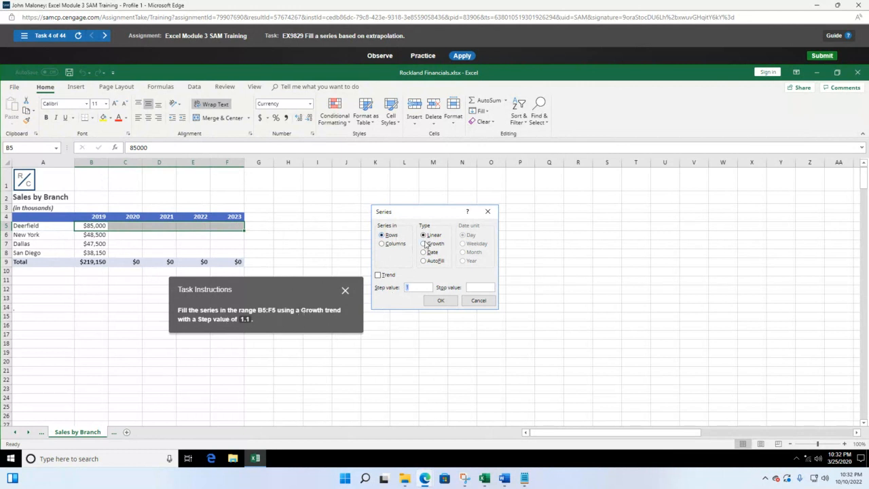
click(423, 244)
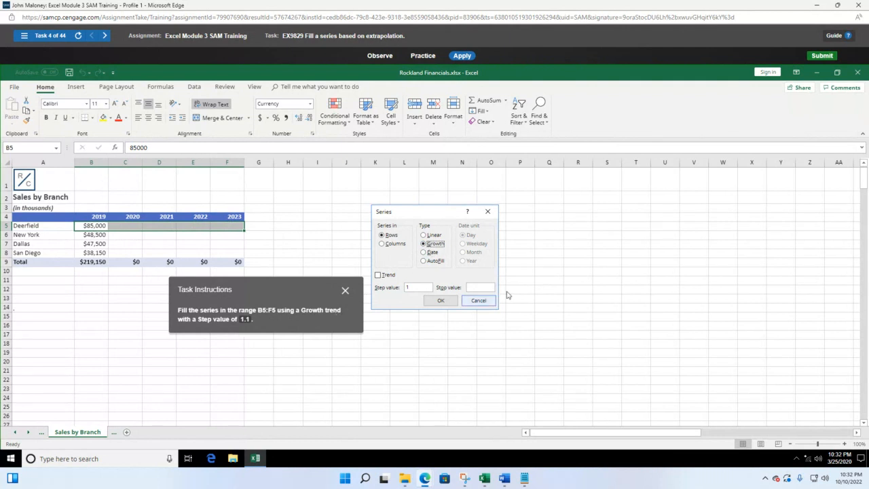
click(415, 287)
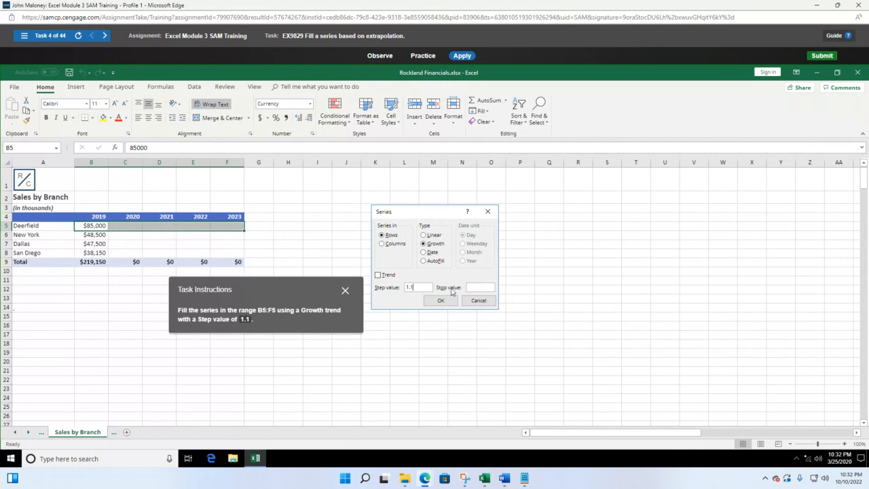
click(443, 301)
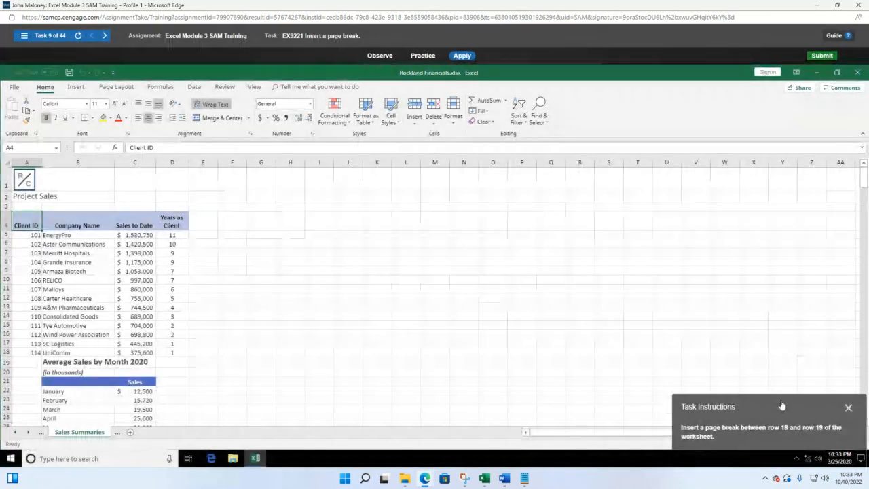
Switch to task 5, the formatting-only AutoFill exercise, and select cell D11
drag(781, 407, 510, 297)
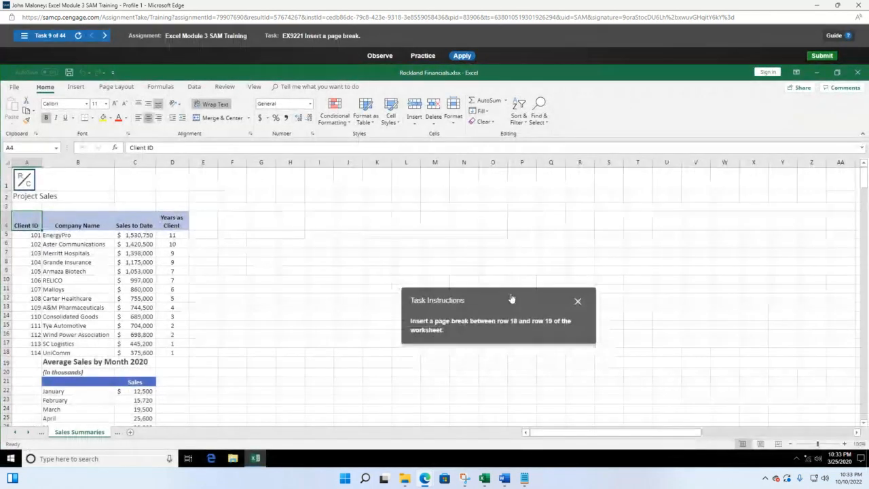
click(26, 36)
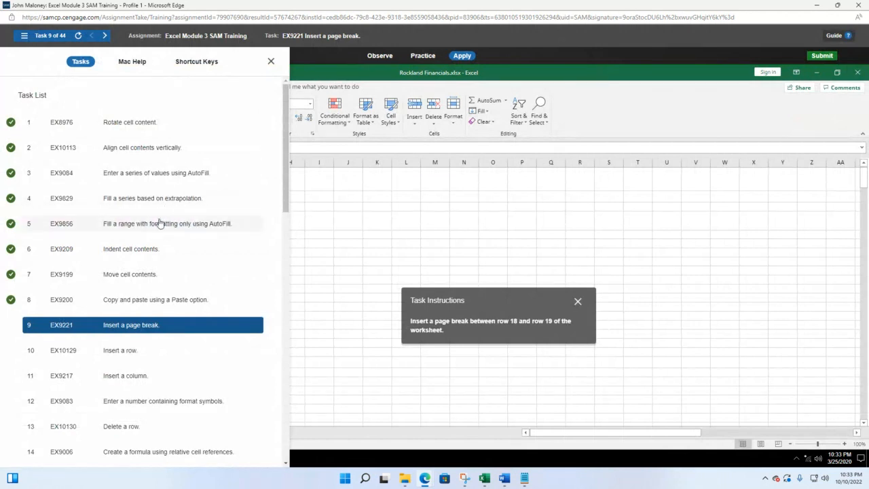
click(160, 223)
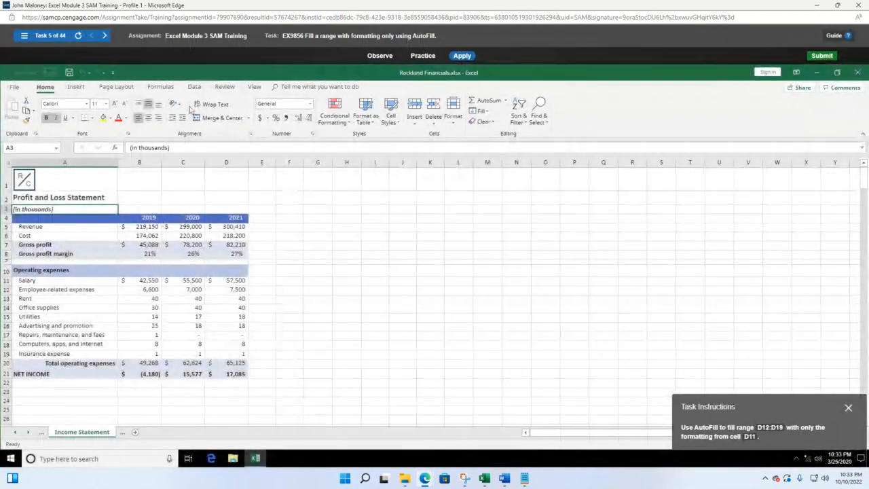
drag(752, 414, 384, 212)
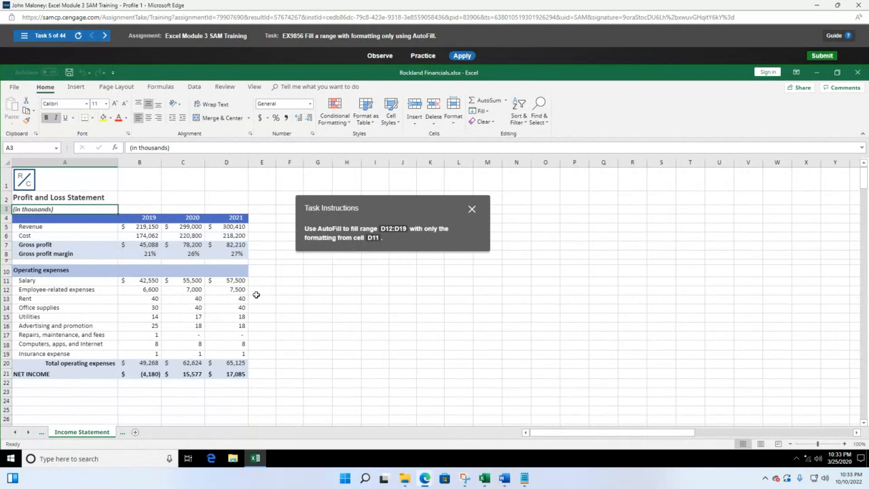
click(237, 282)
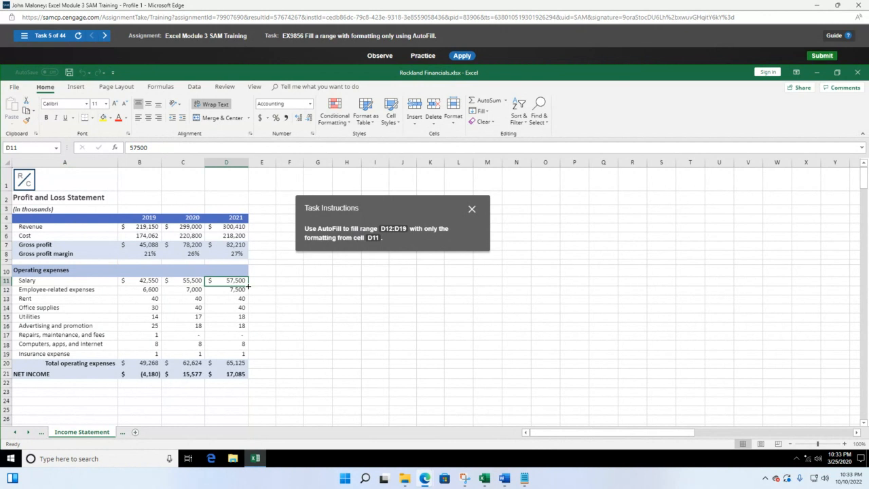
AutoFill D11 down through D19 and choose Fill Formatting Only
drag(248, 287, 257, 355)
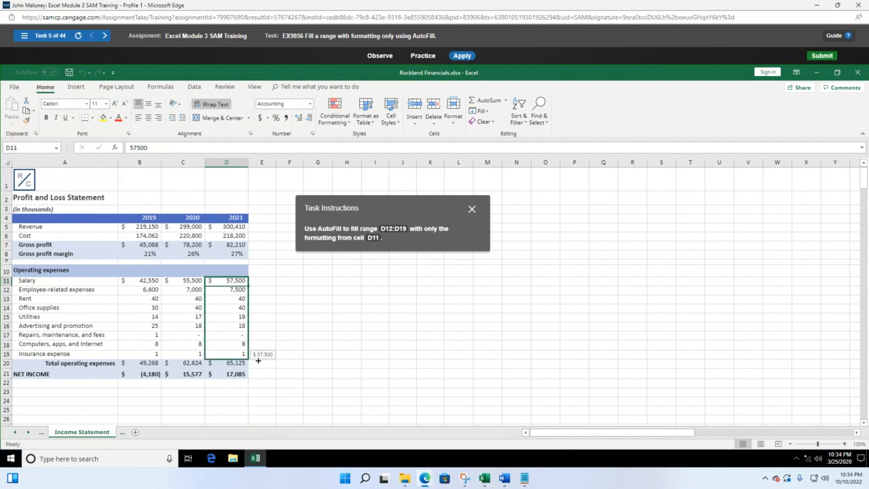
mouse_move(257, 360)
mouse_down()
mouse_move(261, 292)
mouse_move(266, 355)
mouse_up()
mouse_move(265, 354)
mouse_down()
mouse_move(269, 289)
mouse_move(250, 286)
mouse_move(250, 360)
mouse_up()
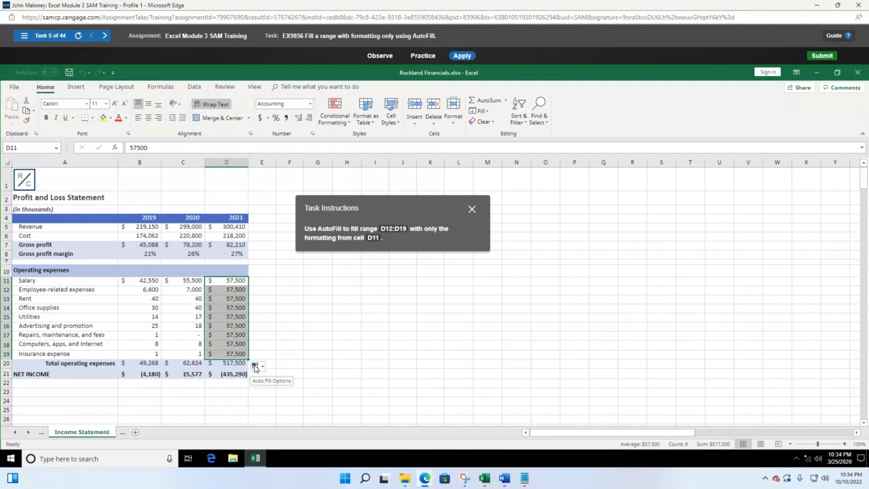
click(255, 367)
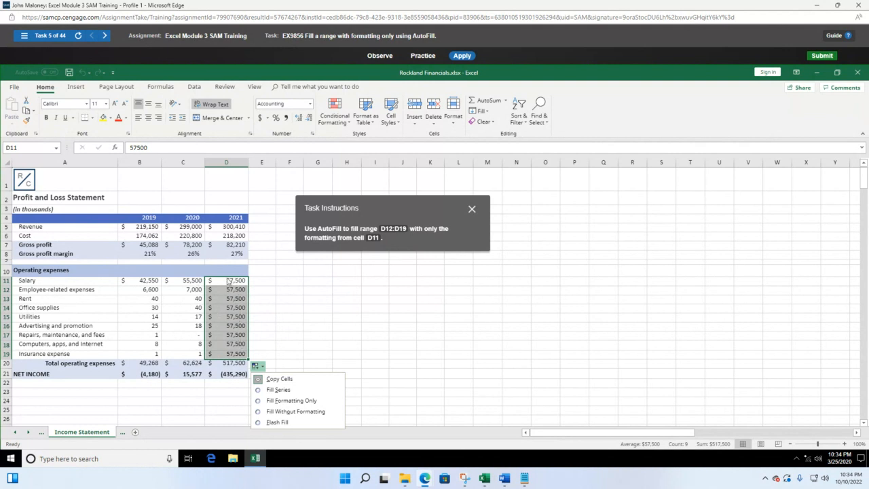
click(265, 402)
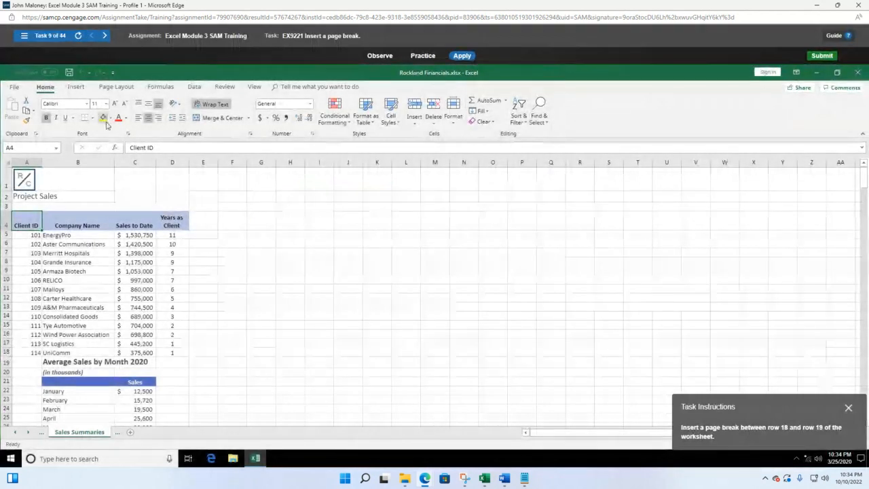
Open task 6, EX9209 Indent cell contents, from the Task List
click(25, 35)
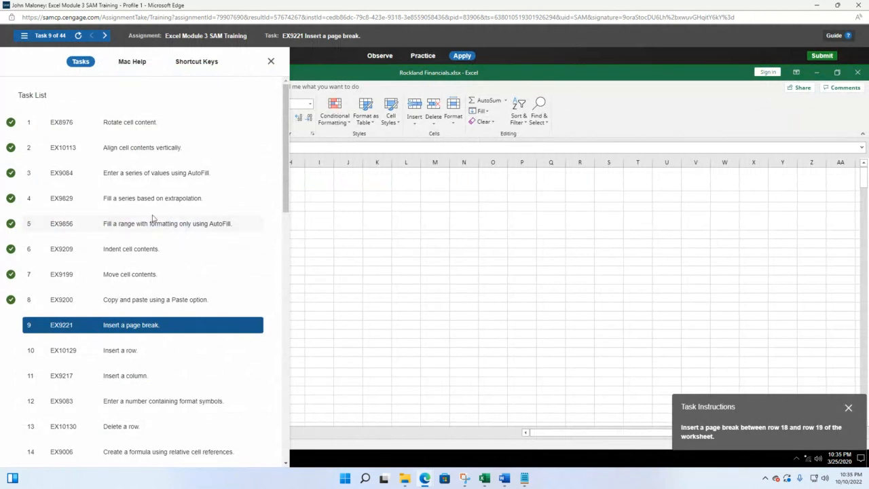
click(151, 253)
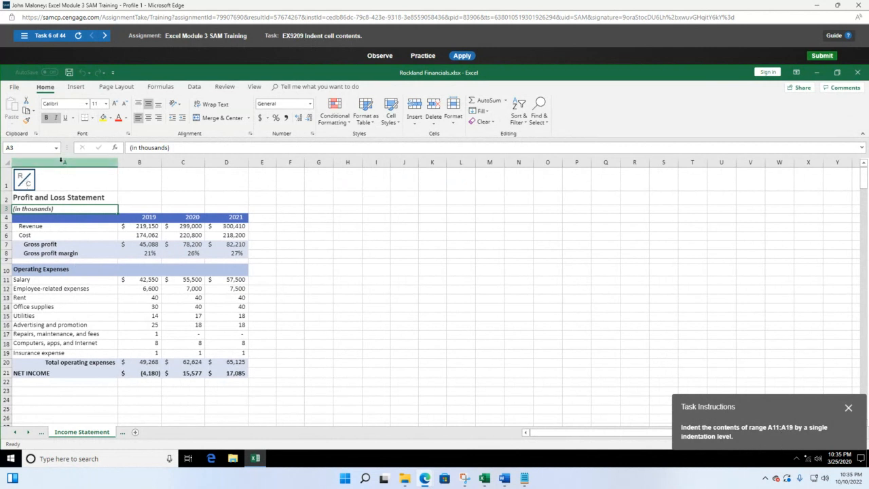
Select the expense labels A11:A19 and increase their indent by one level
click(48, 279)
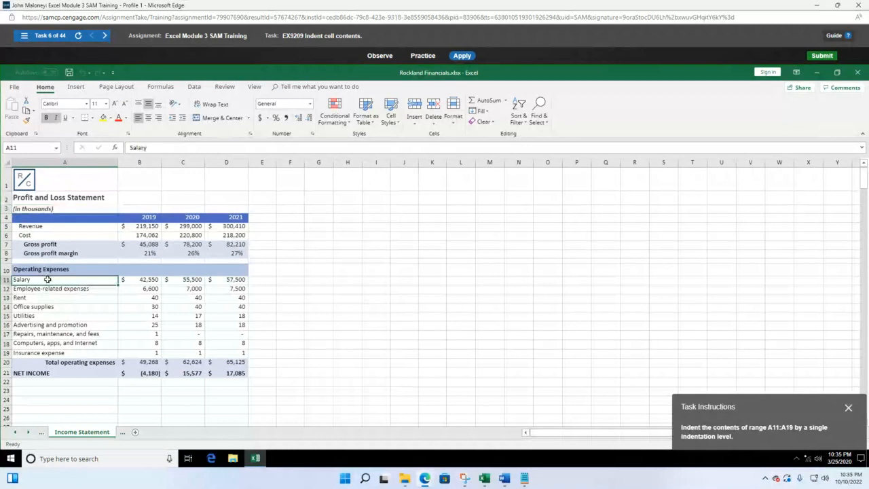
drag(47, 279, 60, 354)
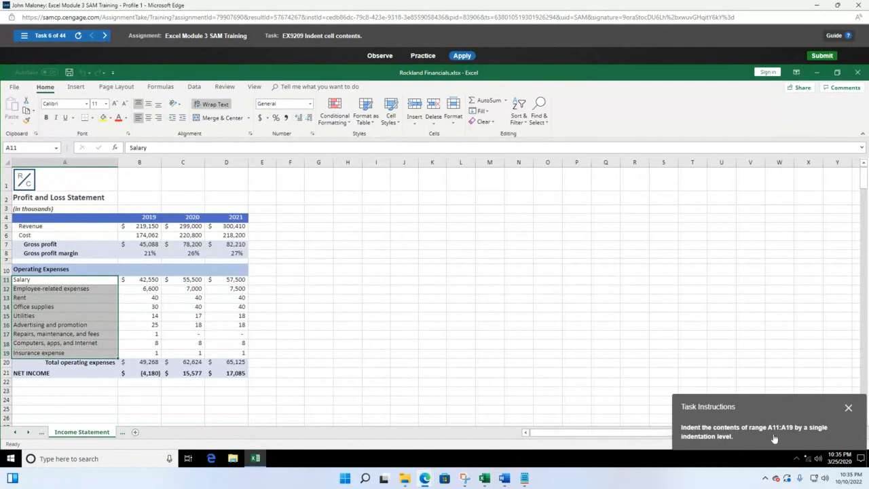
drag(778, 405, 398, 271)
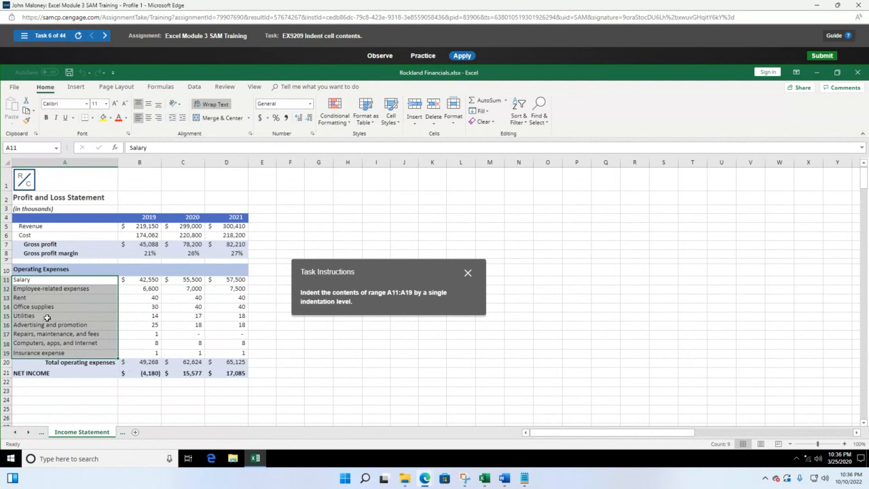
click(183, 118)
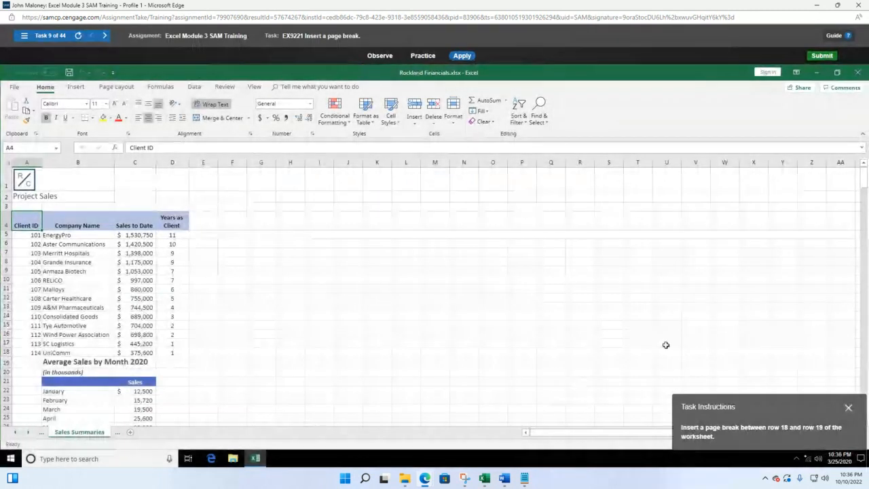
Open task 7, EX9199 Move cell contents, from the Task List
click(24, 35)
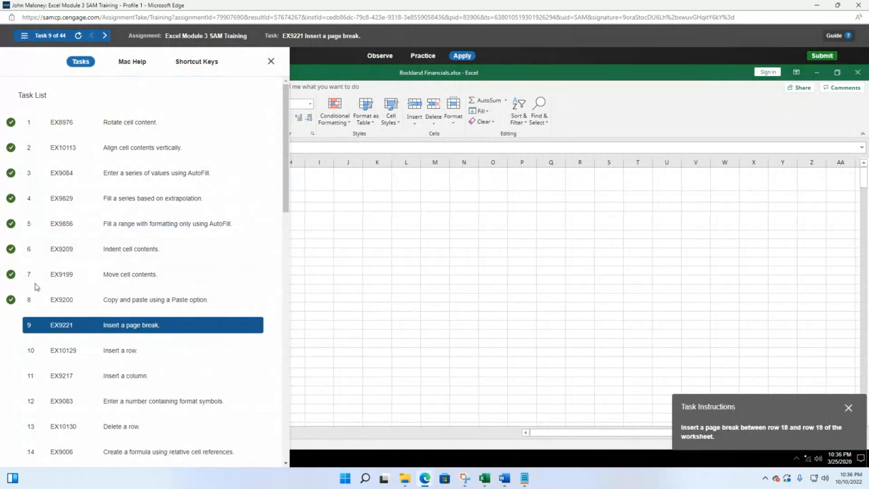
click(109, 277)
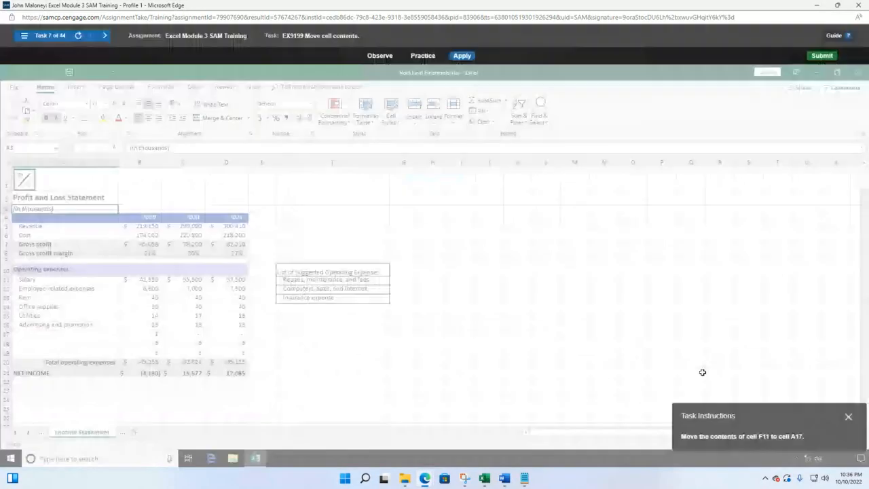
Move the task instructions aside and select F11, which holds 'Repairs, maintenance, and fees'
drag(802, 410, 416, 225)
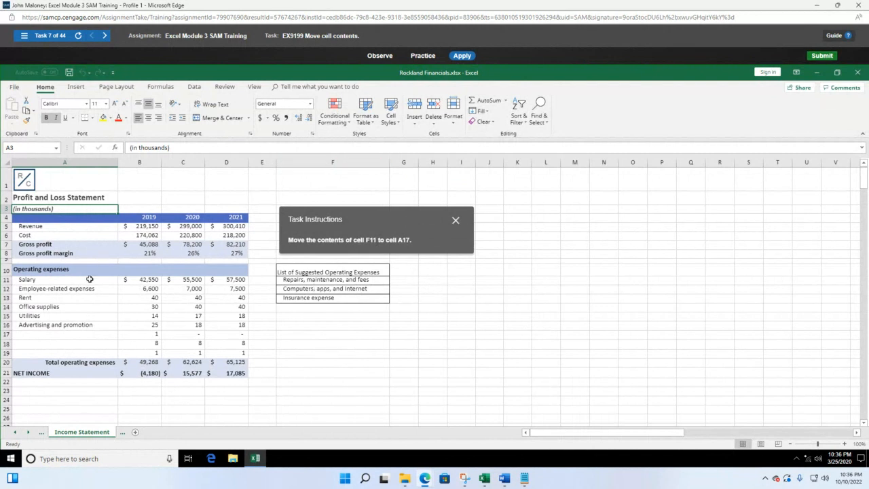
click(306, 280)
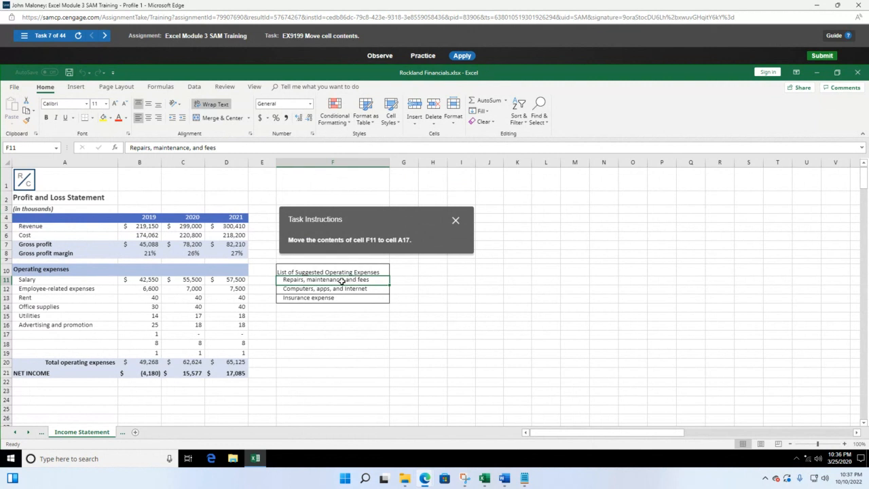
Cut 'Repairs, maintenance, and fees' from F11 into A17, then open task 8, Copy and paste using a Paste option
key(ctrl+x)
click(48, 337)
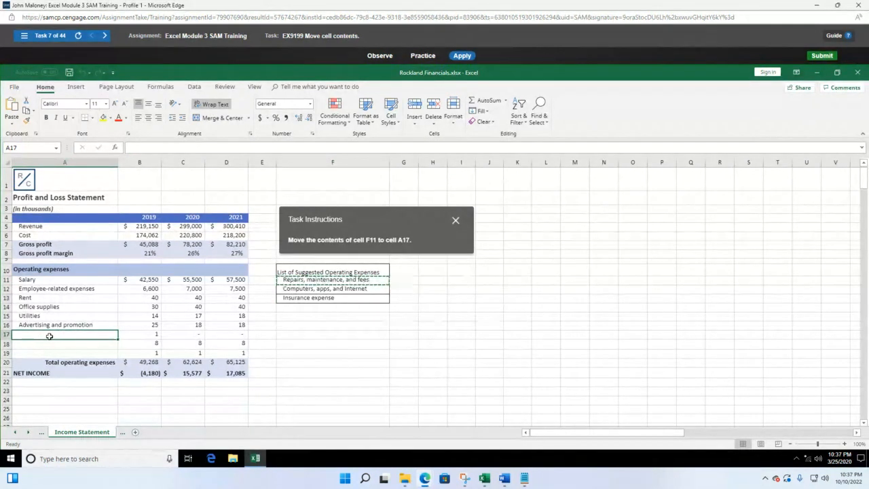
key(ctrl+v)
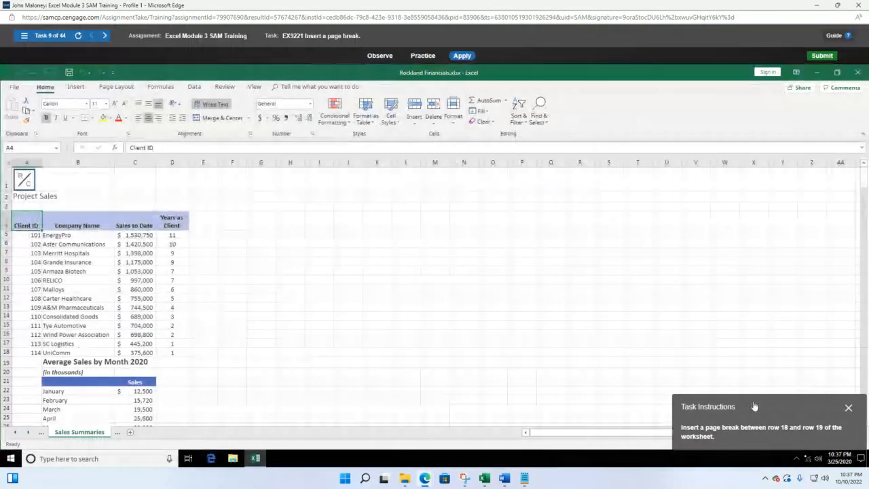
click(27, 42)
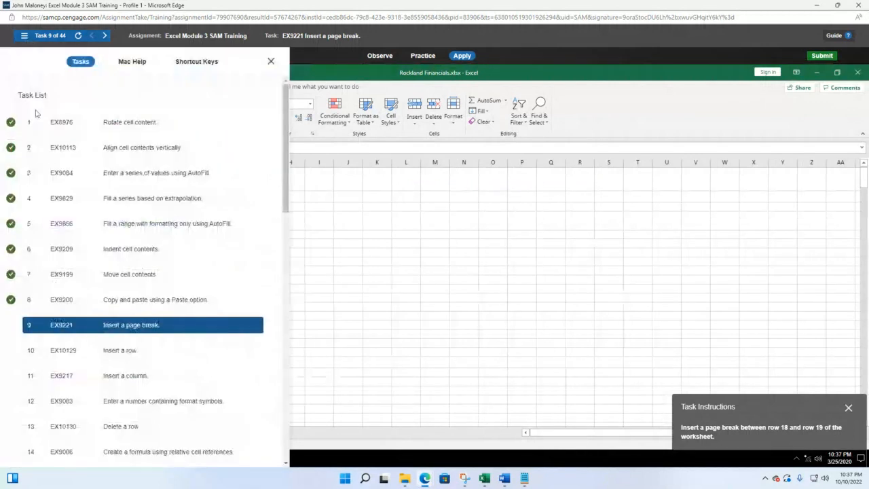
click(163, 304)
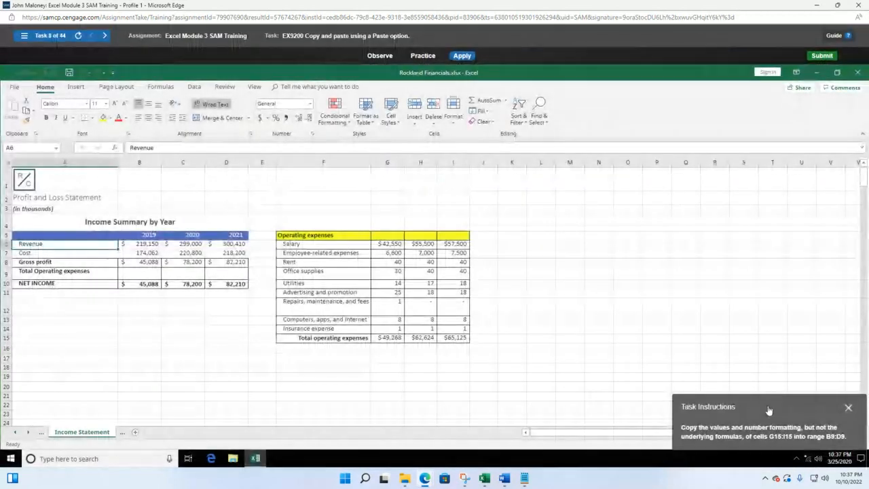
Copy the G15:I15 operating-expense totals and select B9:D9 as the destination
drag(768, 410, 367, 283)
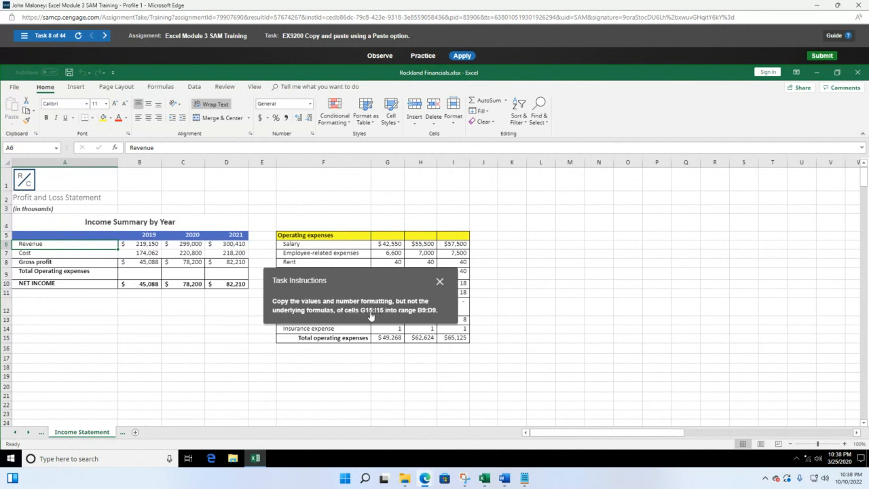
drag(395, 281, 195, 316)
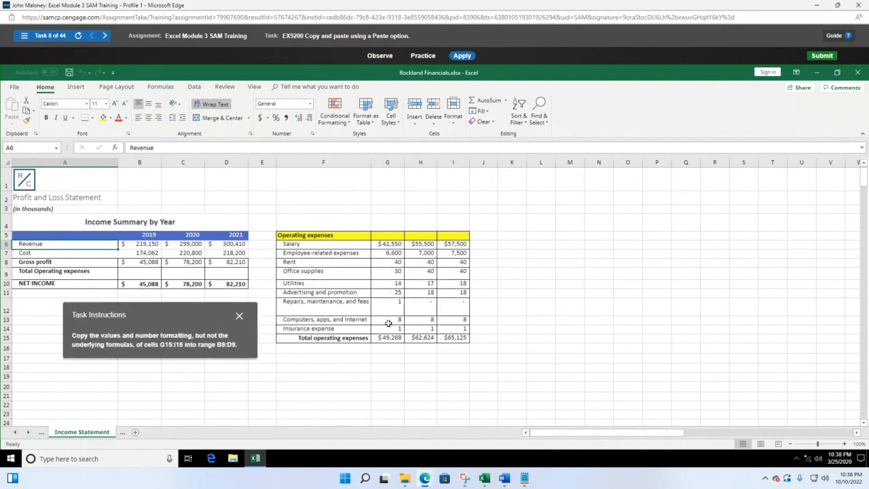
drag(124, 314, 575, 259)
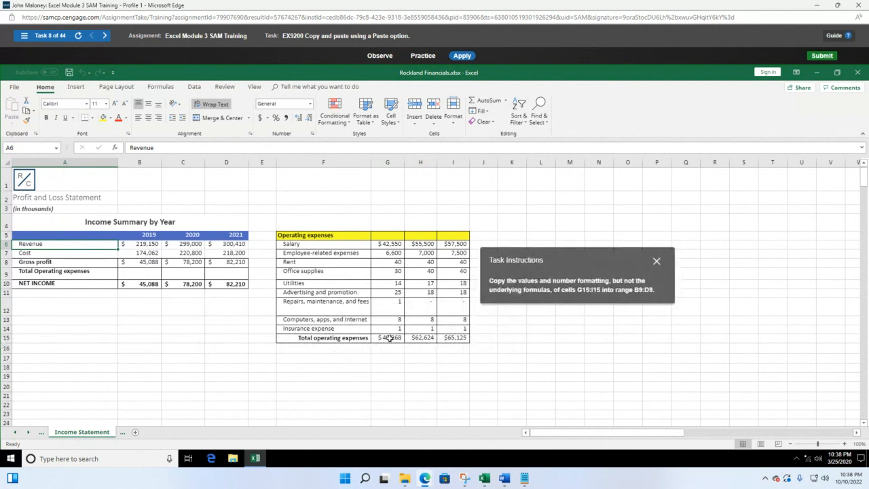
drag(389, 338, 442, 337)
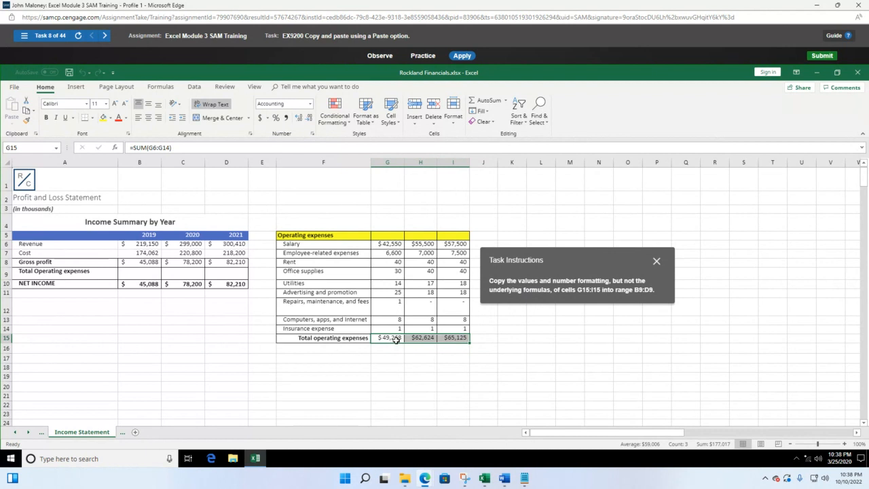
key(ctrl+c)
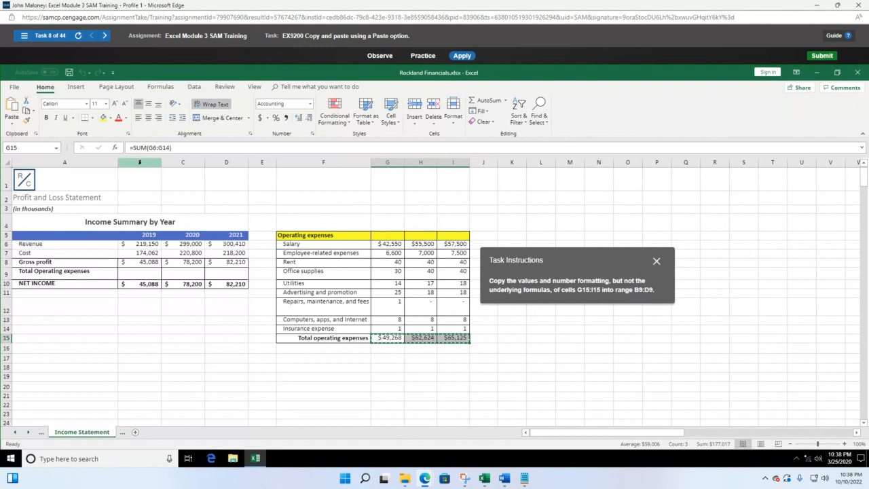
drag(144, 273, 208, 274)
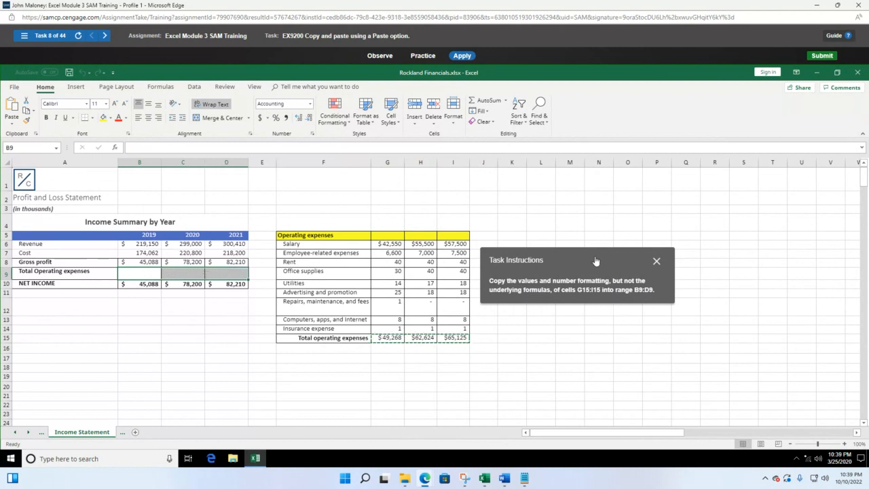
Paste the totals into B9:D9 using Values & Number Formatting
drag(595, 260, 397, 190)
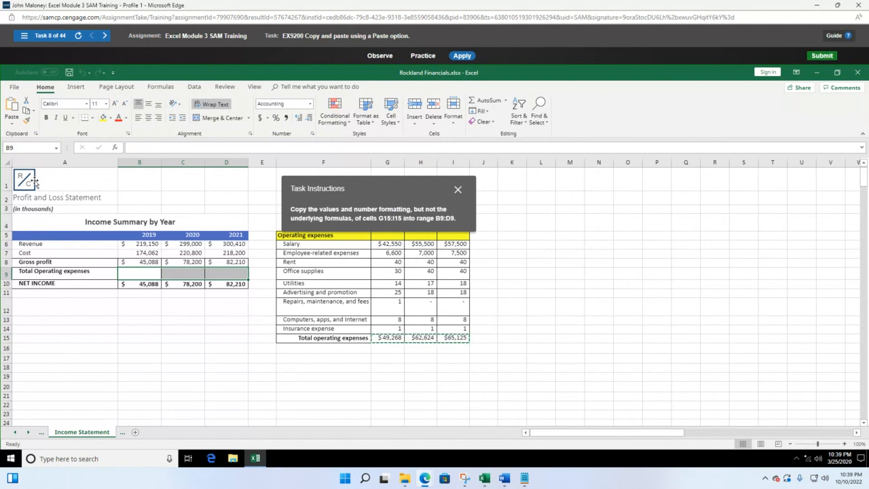
click(12, 117)
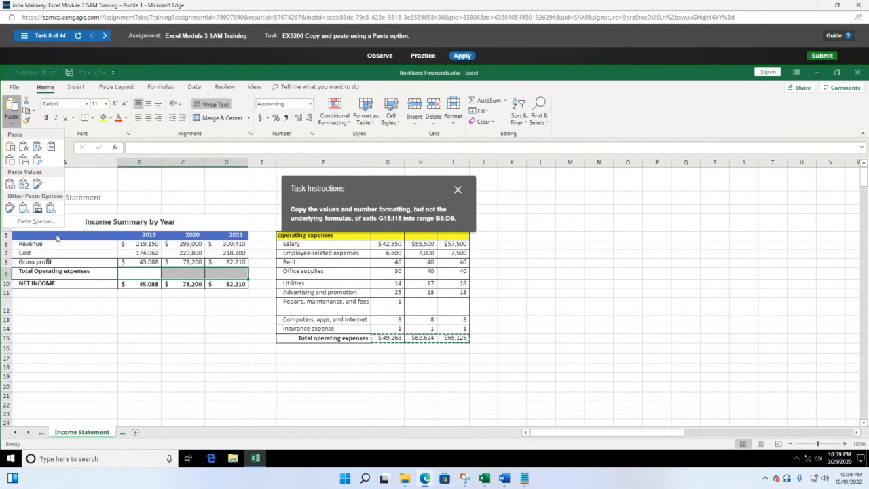
click(24, 185)
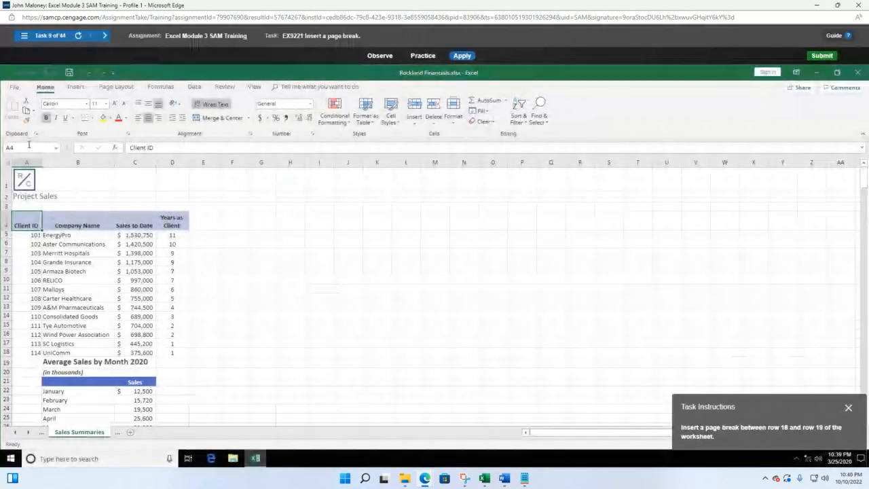
Close the Module 3 SAM training session and return to the course list
click(24, 36)
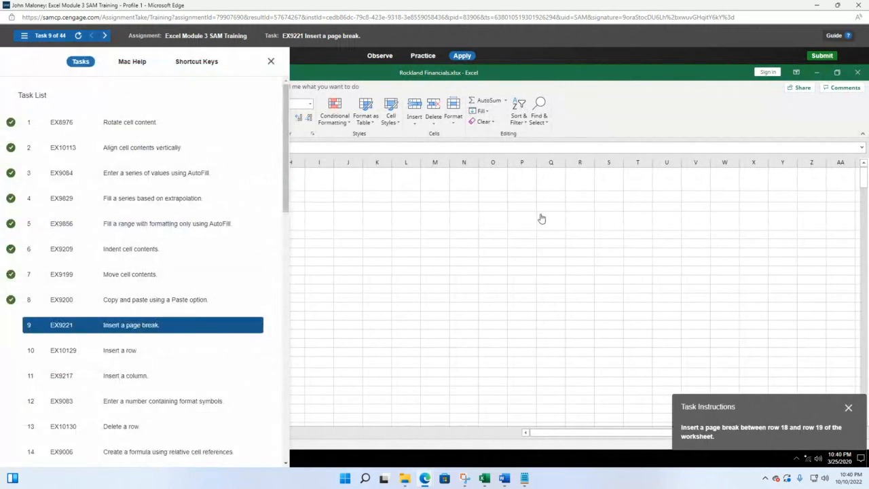
click(858, 5)
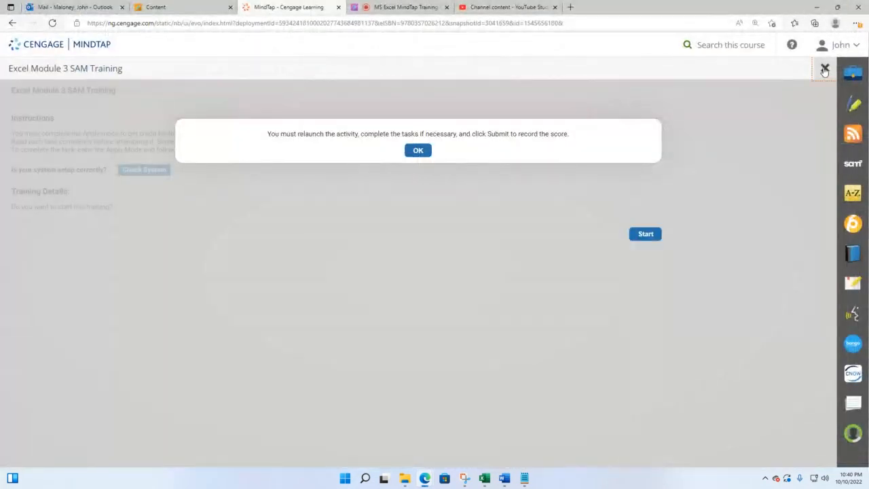
click(824, 70)
Expand the Excel Module 4 section and open Excel Module 4 SAM Training
scroll(272, 322, down, 1)
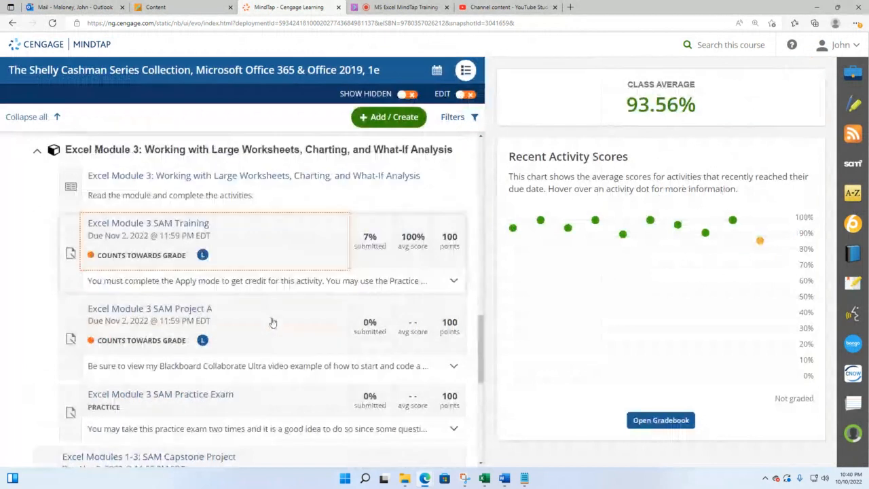
scroll(272, 322, down, 3)
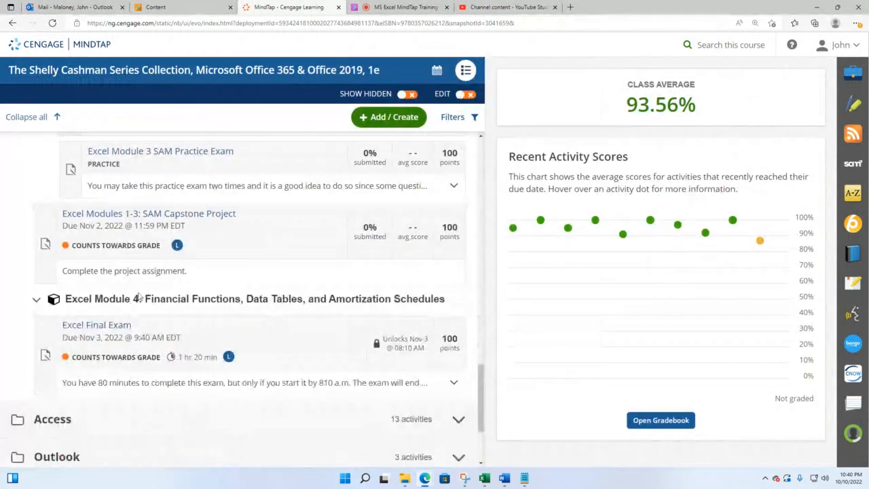
click(139, 296)
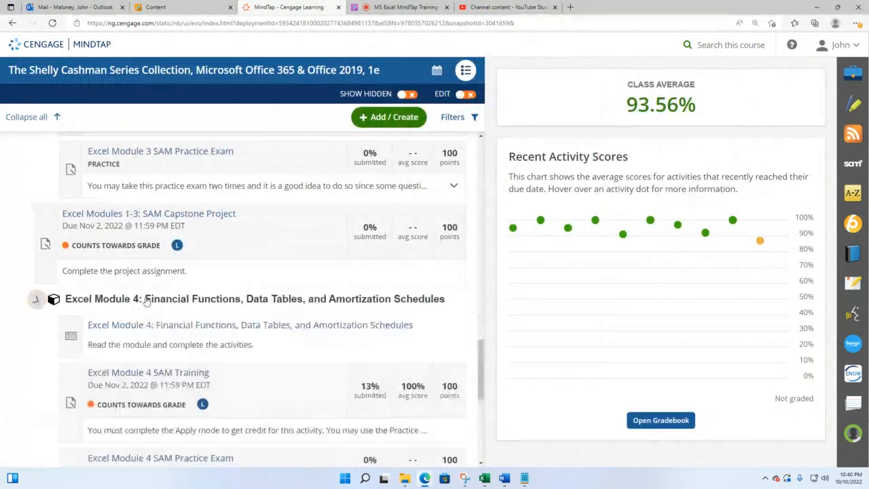
click(158, 373)
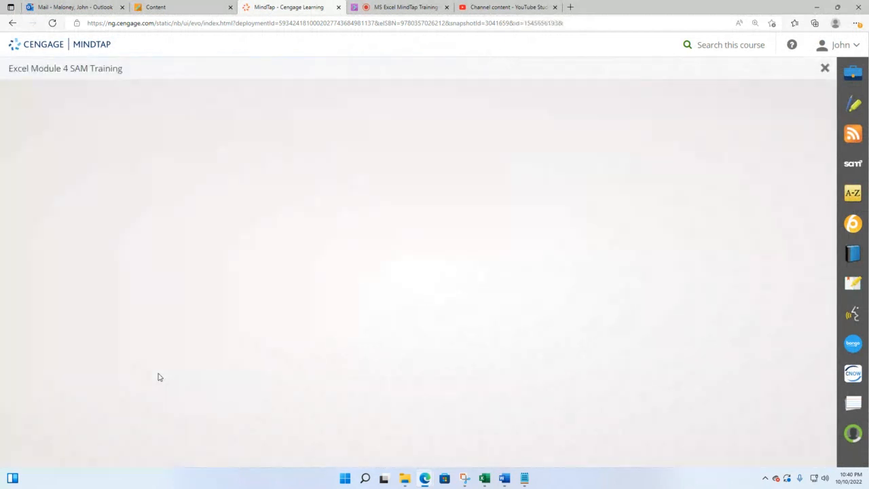
Start the Module 4 training full-screen and open task 1 on grouping worksheets
click(659, 234)
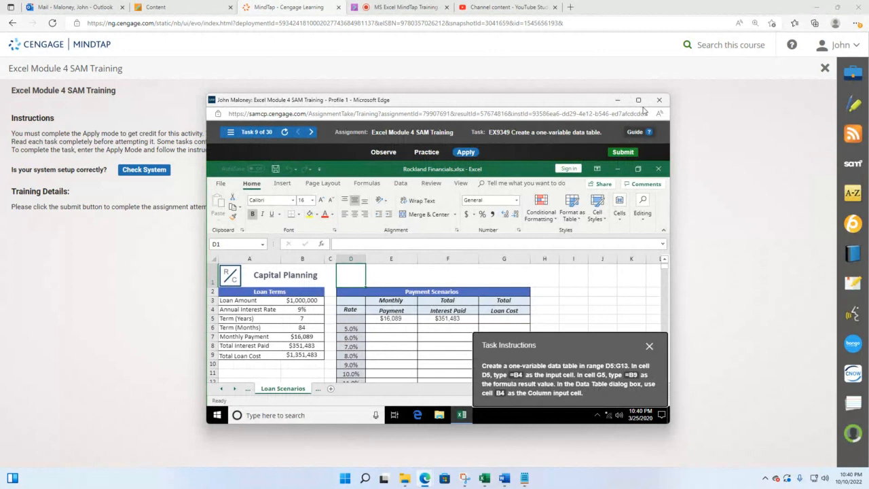
click(639, 102)
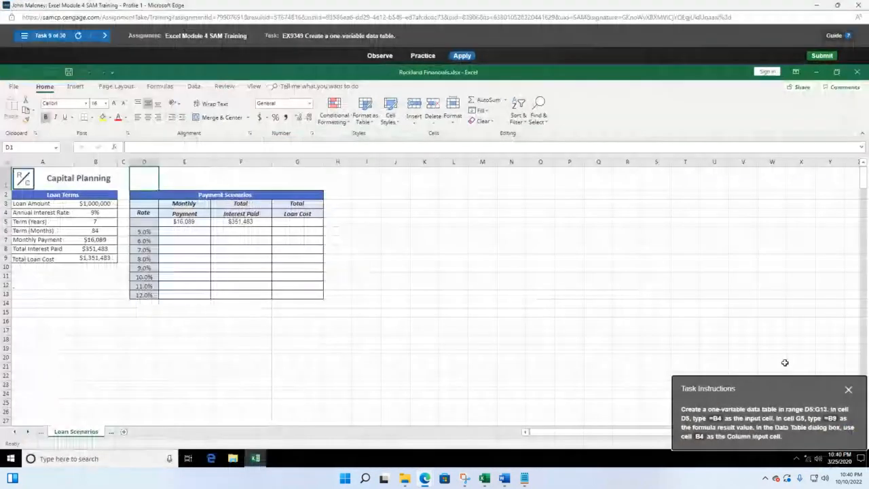
drag(777, 394, 510, 233)
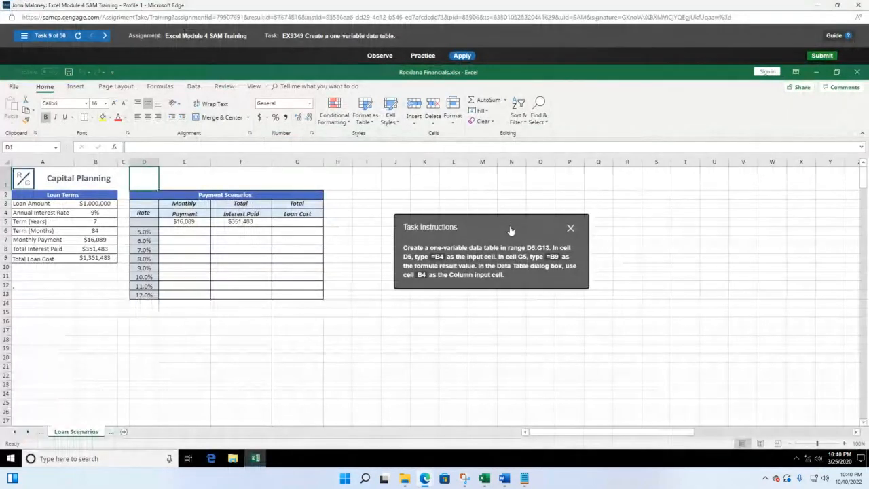
click(24, 38)
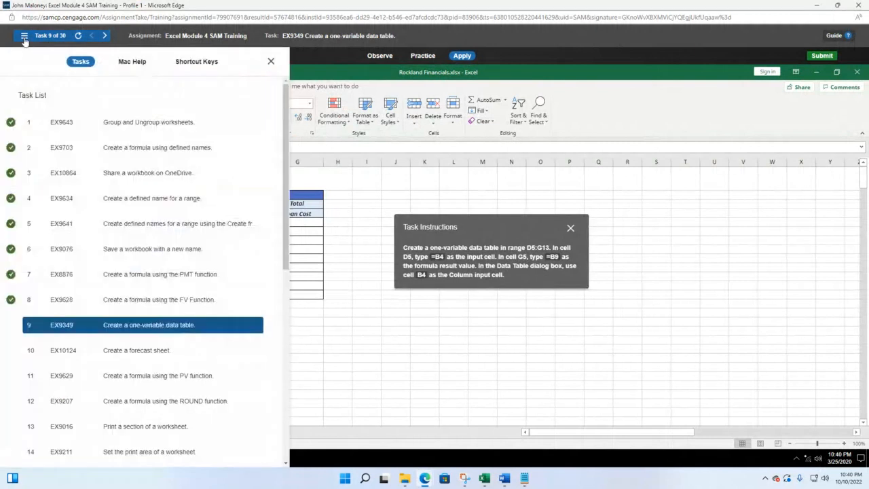
click(140, 124)
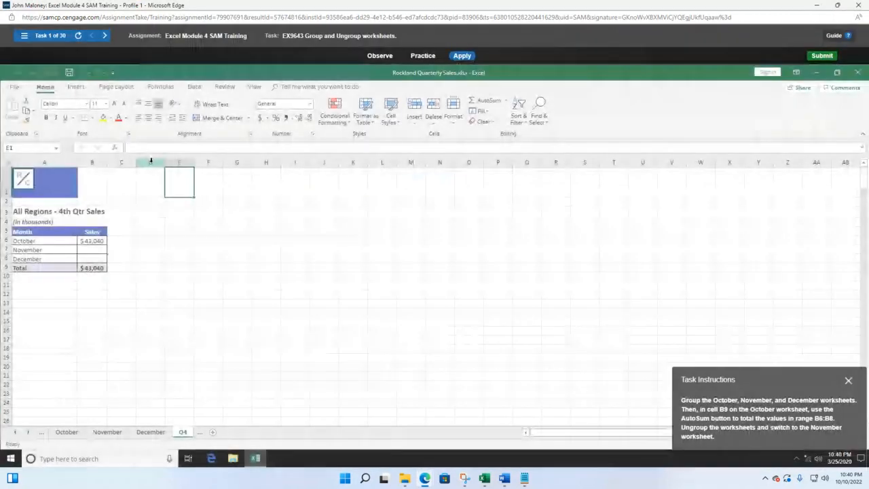
drag(787, 378, 343, 198)
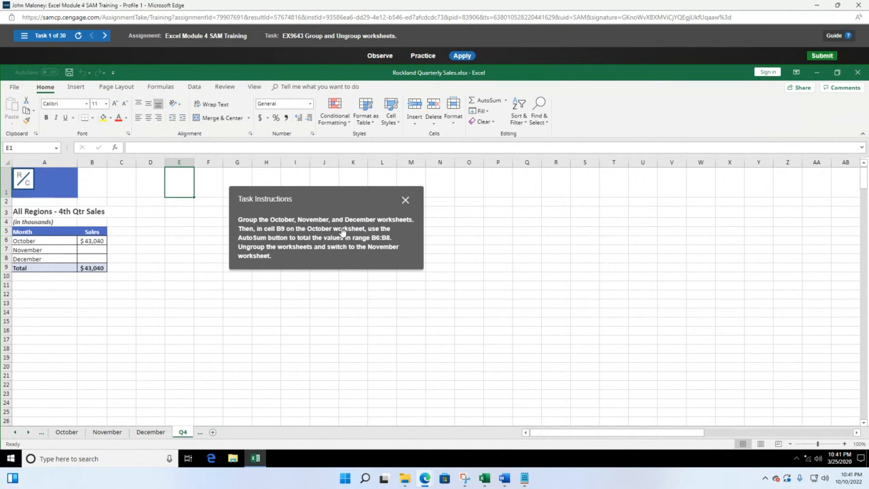
Group the October, November and December sheets and select B9 for October's total
click(68, 433)
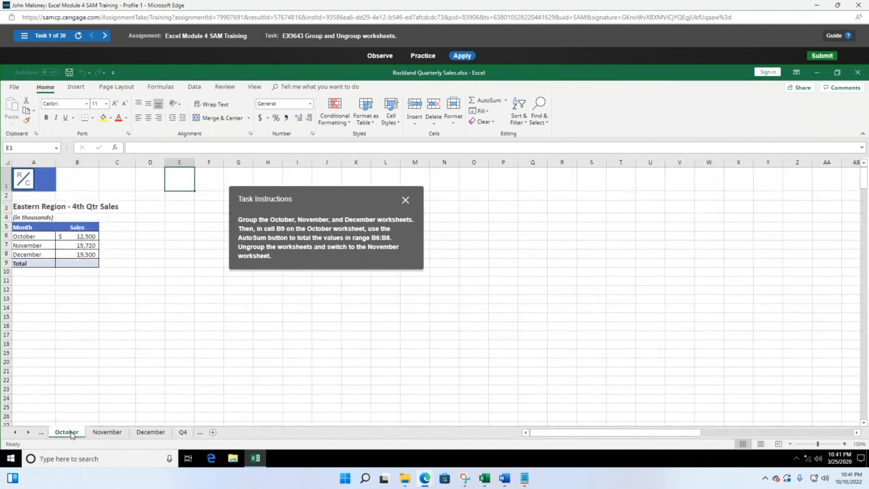
shift+click(107, 433)
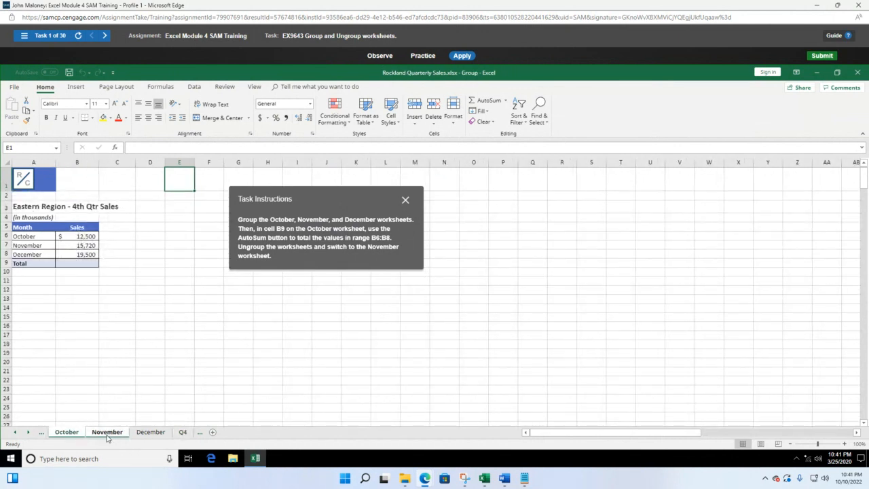
shift+click(143, 433)
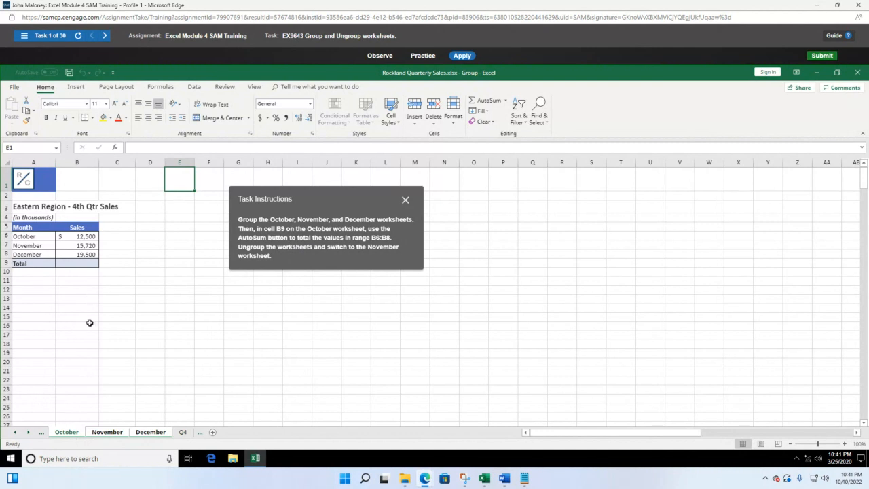
click(78, 266)
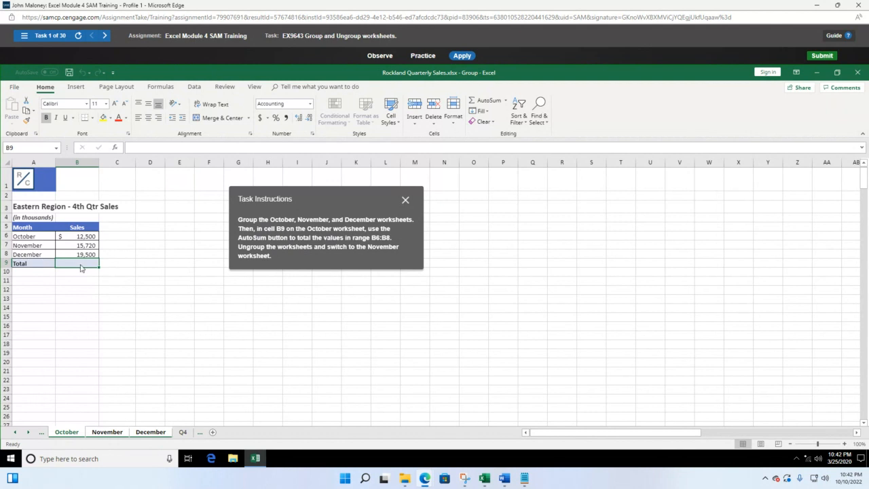
click(505, 100)
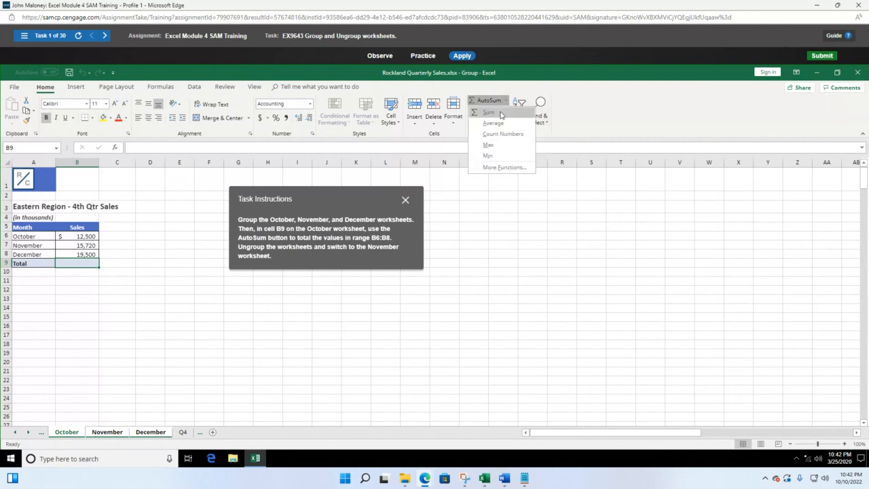
Insert =SUM(B6:B8) in B9 so October's total shows $47,720
click(500, 113)
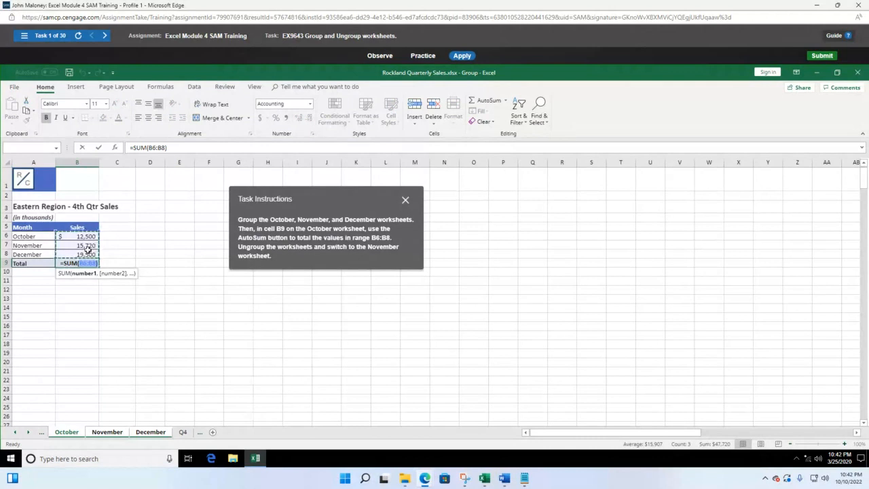
key(Return)
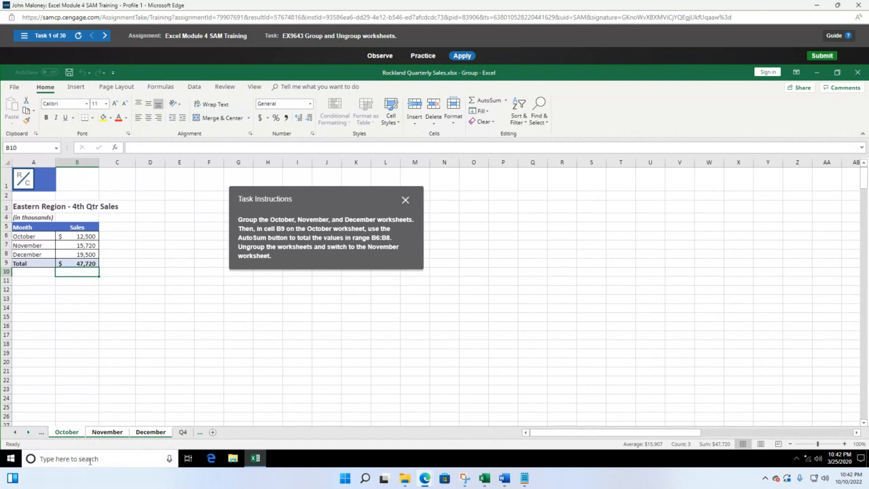
right_click(113, 434)
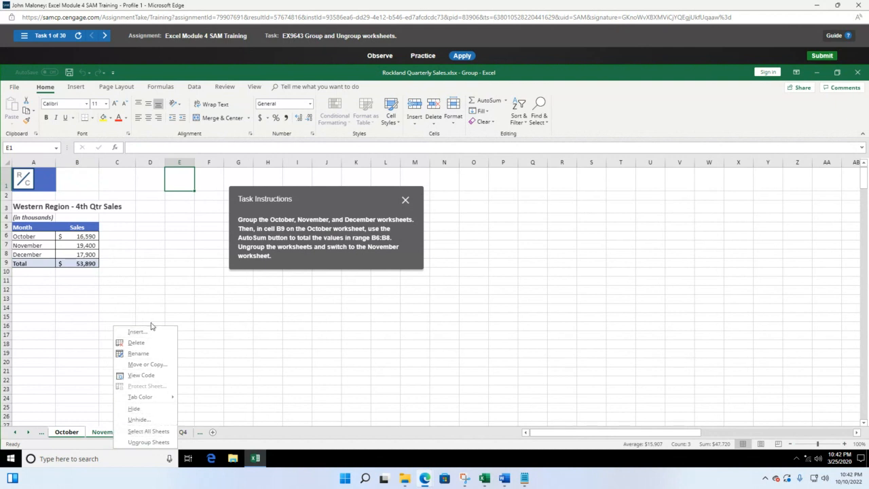
Ungroup the worksheets and switch to task 2, creating a formula with defined names
click(141, 442)
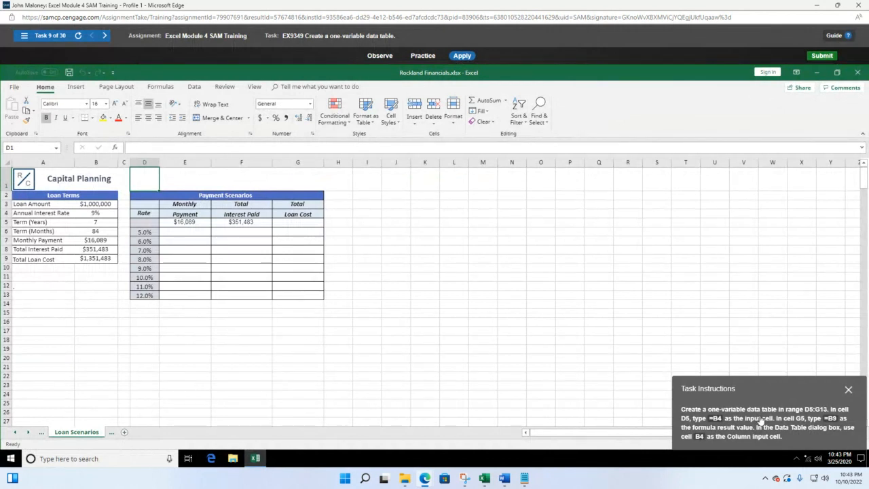
click(51, 35)
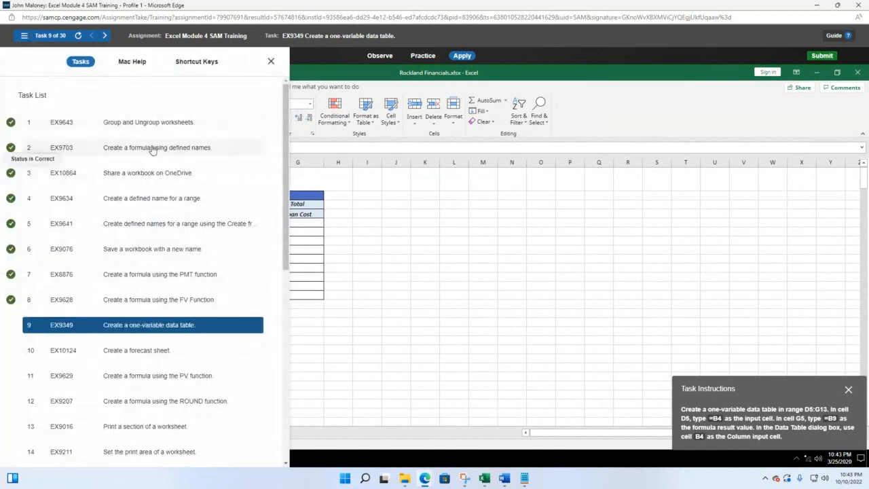
click(155, 148)
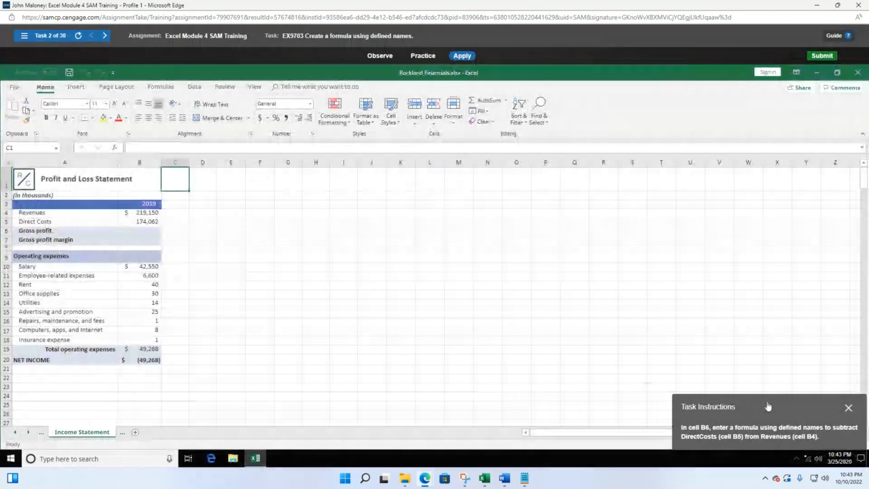
drag(772, 407, 330, 188)
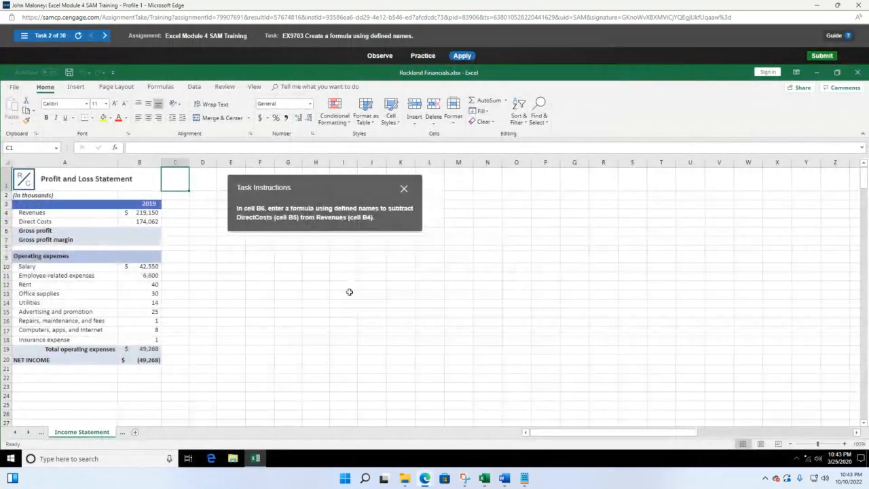
click(151, 230)
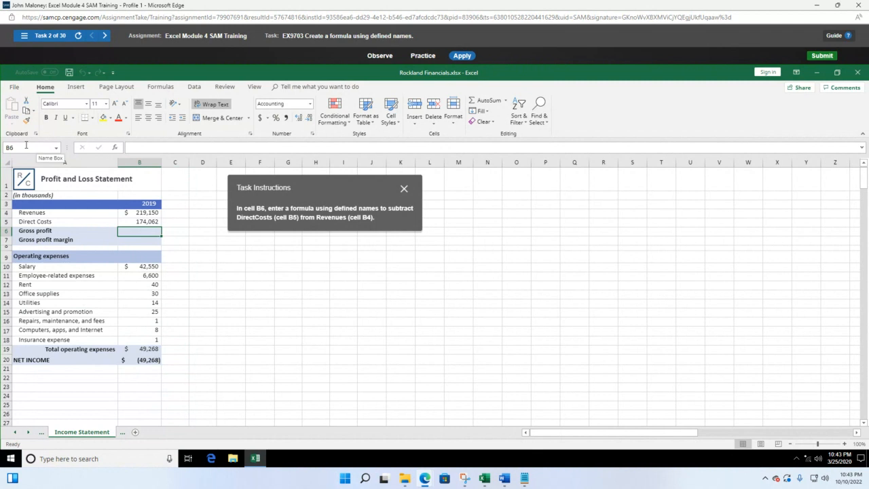
click(59, 151)
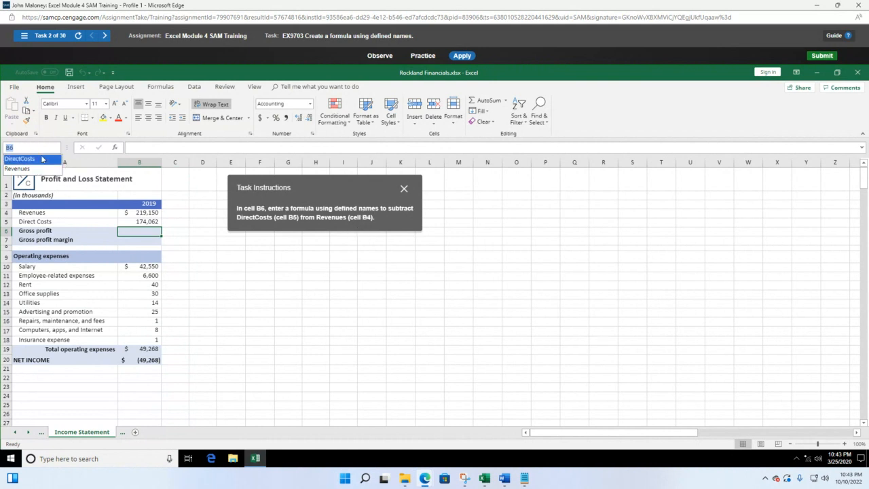
click(154, 231)
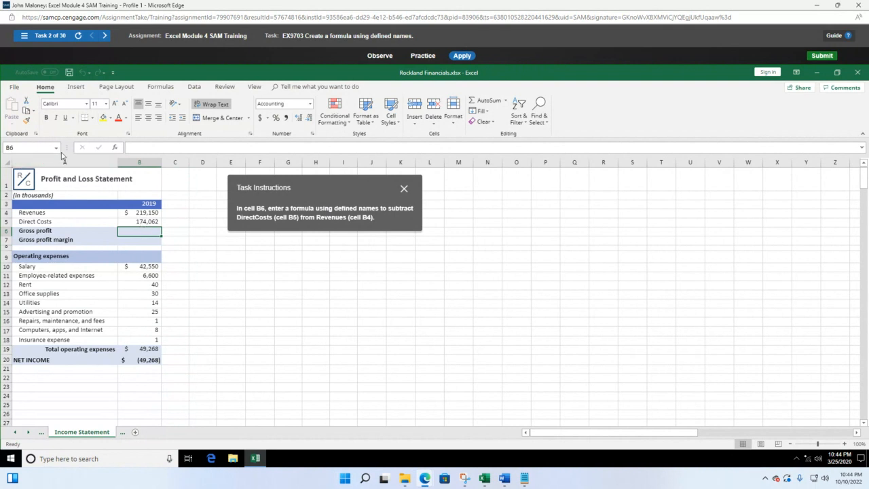
click(56, 147)
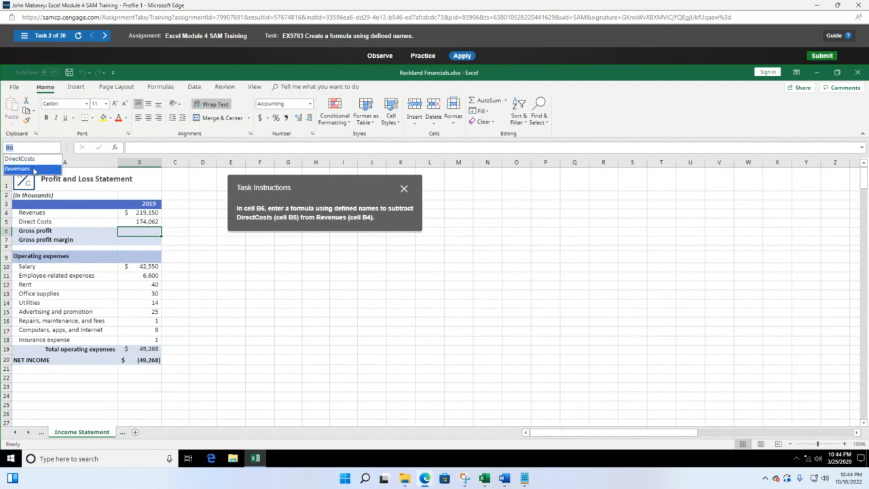
click(144, 232)
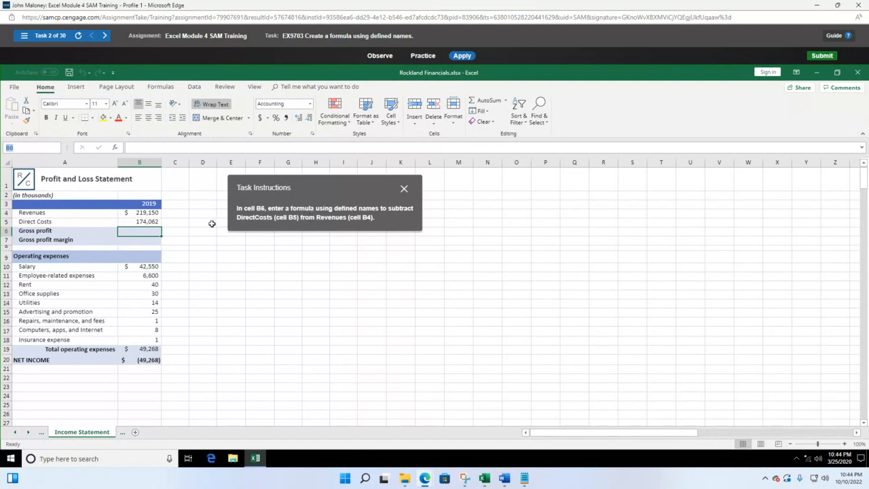
Enter =Revenues-DirectCosts in B6 using name autocomplete, returning 45,088
text(=)
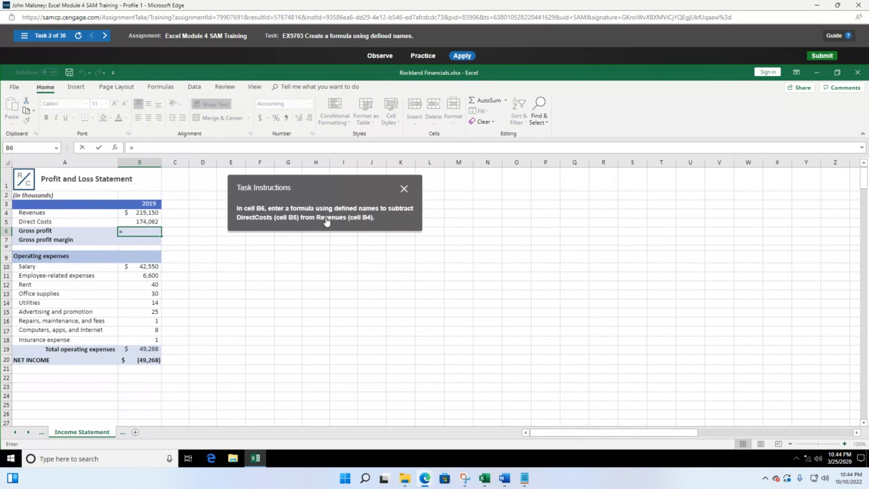
text(Rev)
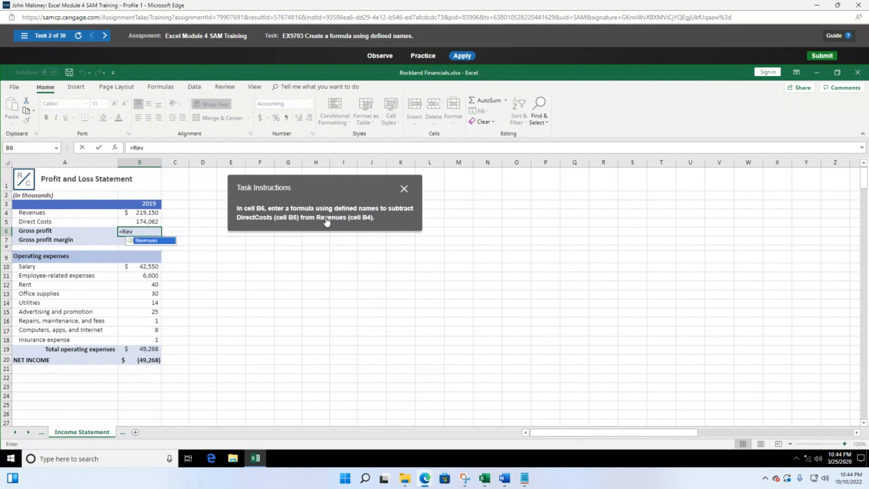
double_click(167, 241)
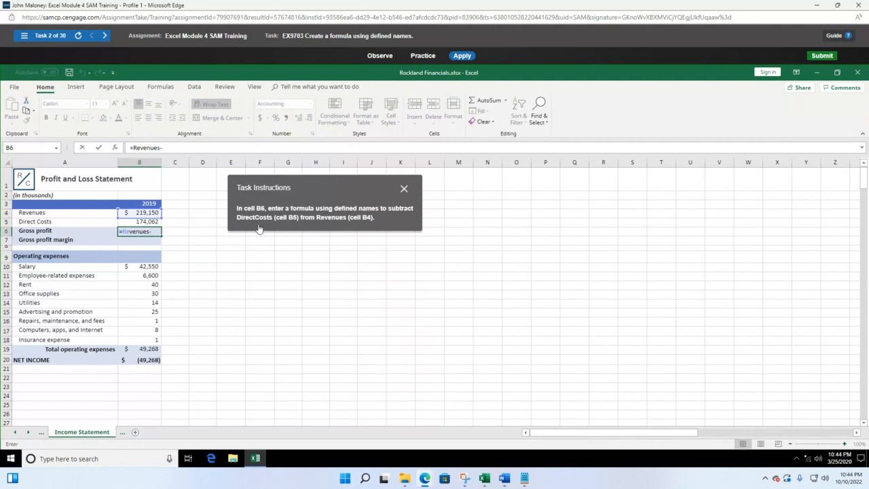
text(dir)
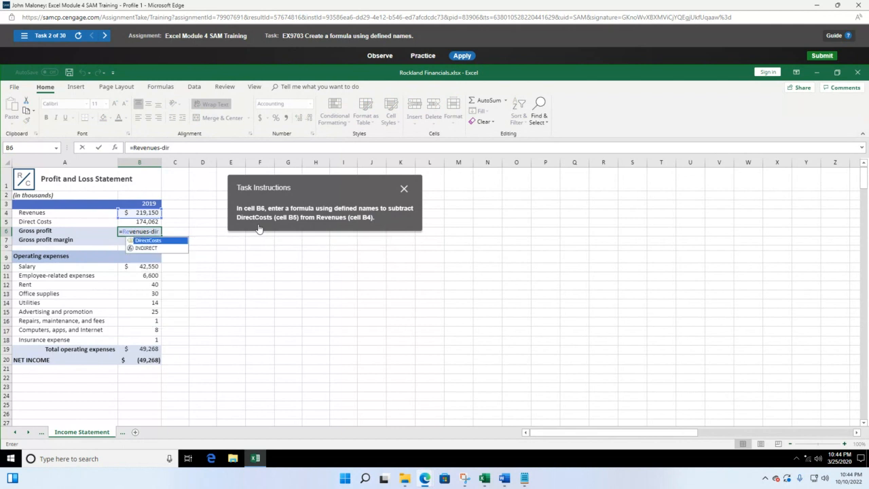
double_click(174, 241)
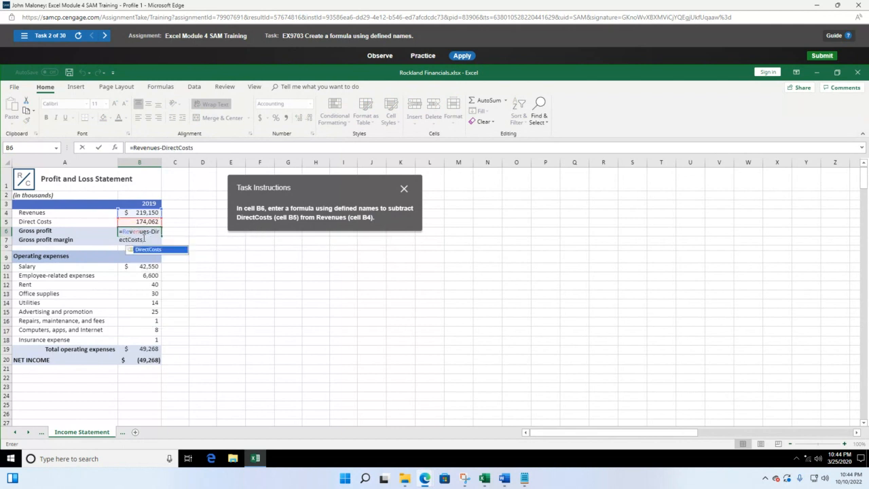
click(143, 240)
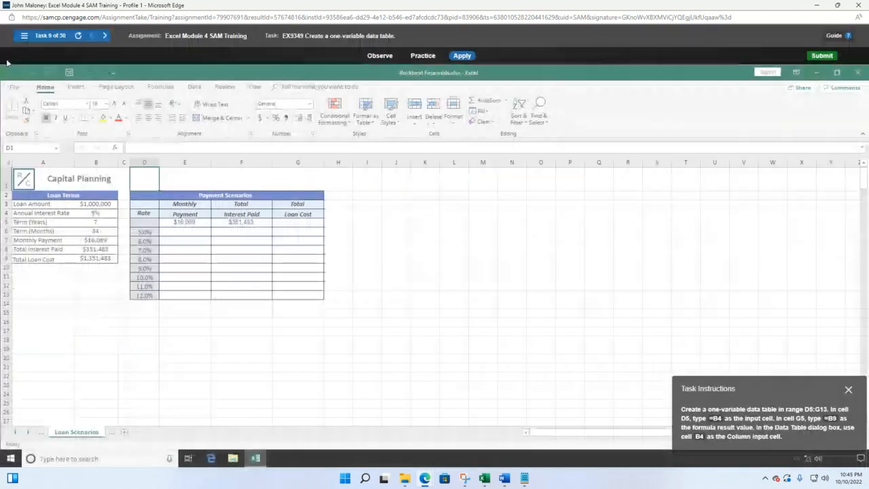
Switch to task 3, 'Share a workbook on OneDrive', and move the instructions box mid-sheet
click(21, 35)
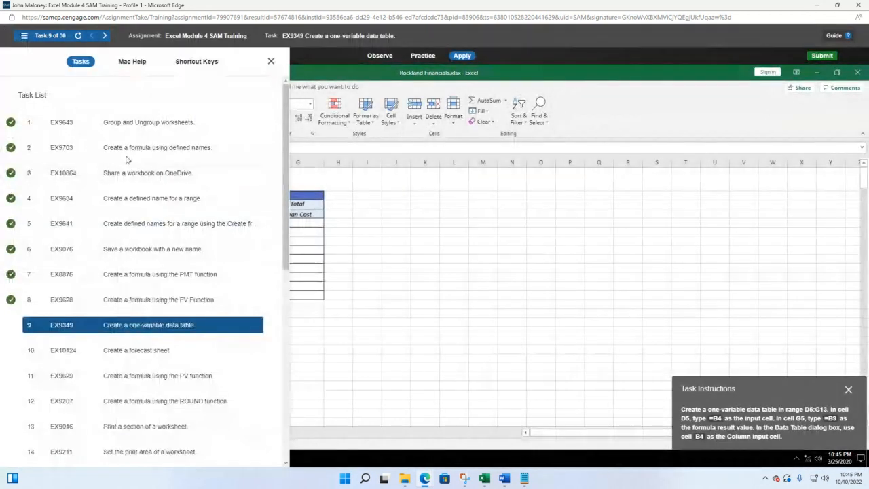
click(145, 173)
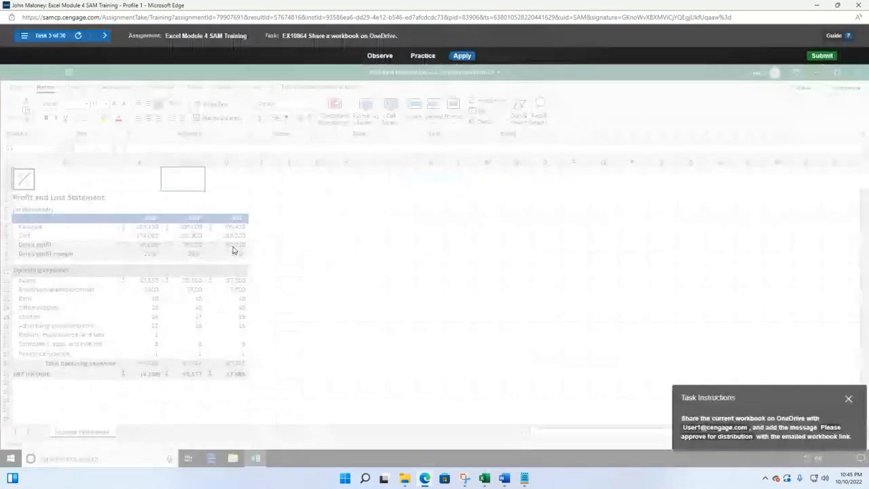
drag(743, 393, 411, 224)
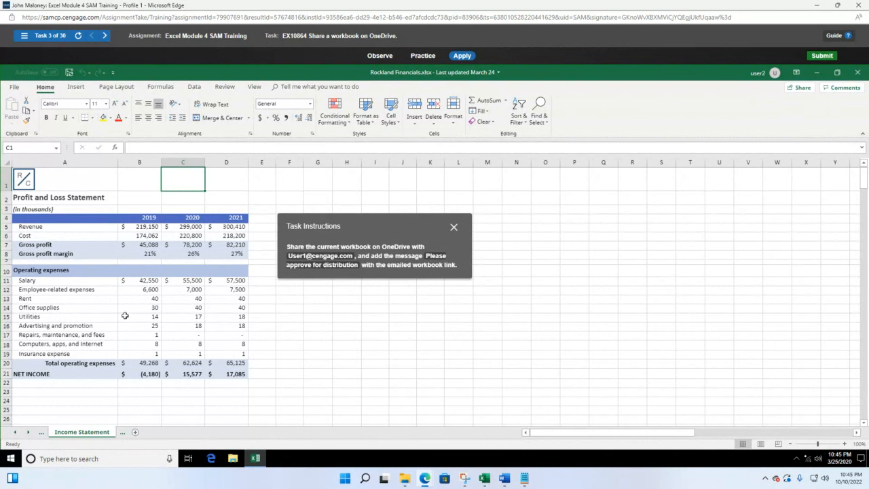
From File > Share, limit the edit link to Specific people and apply the setting
click(14, 88)
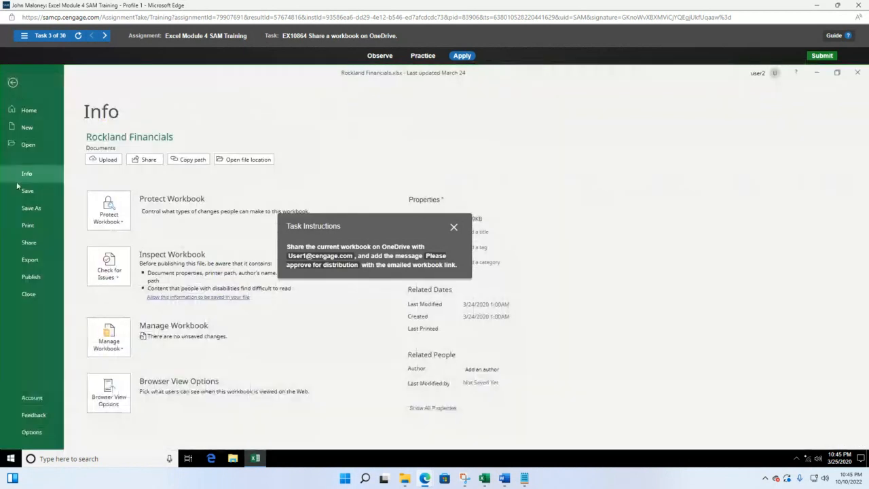
click(28, 242)
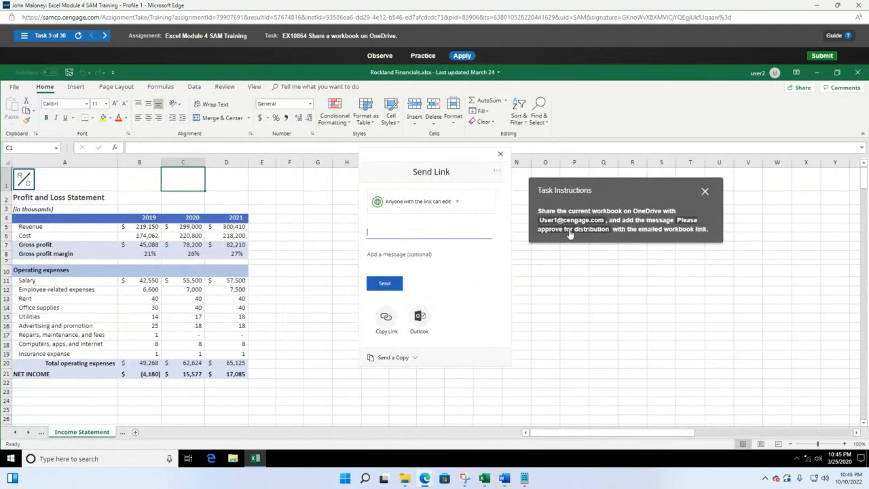
click(420, 207)
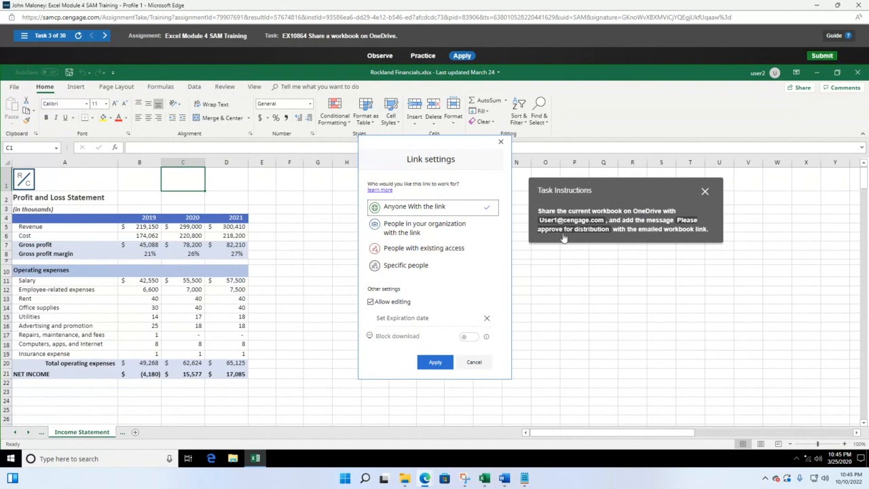
click(419, 266)
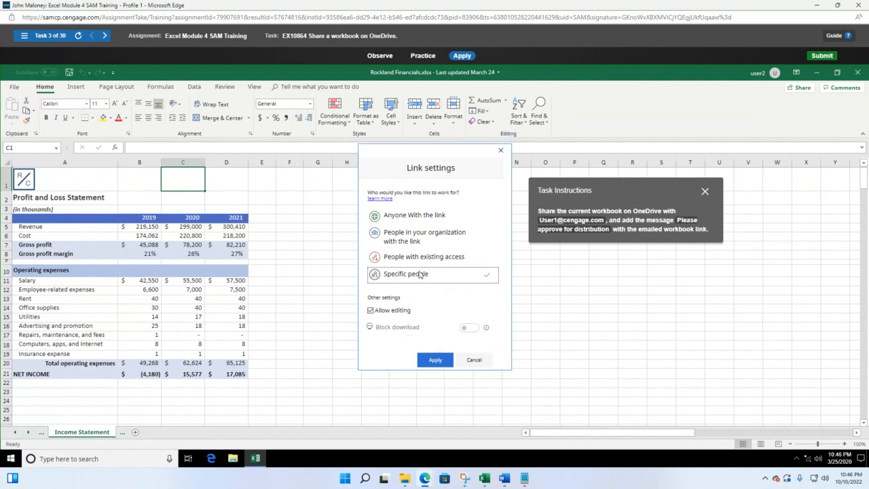
click(435, 360)
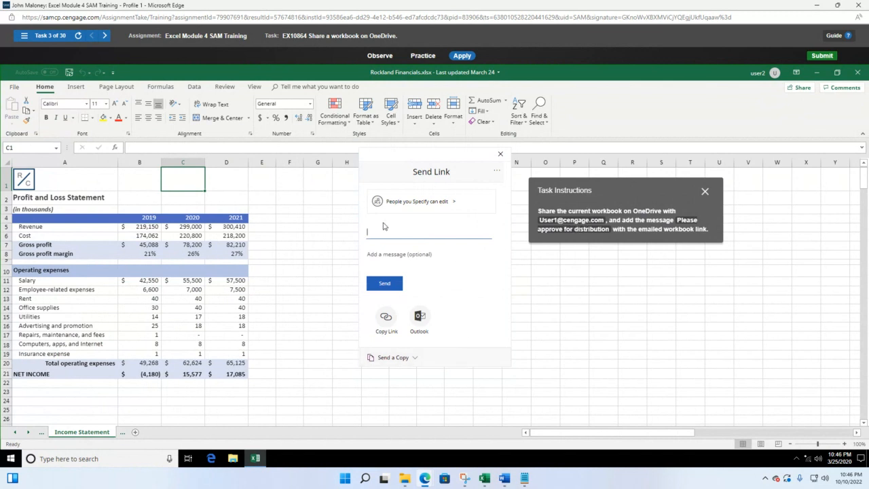
click(419, 208)
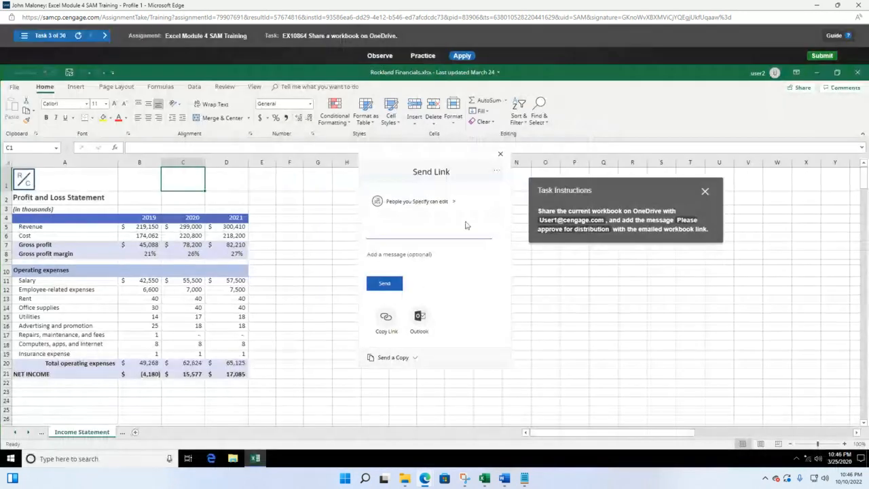
click(393, 232)
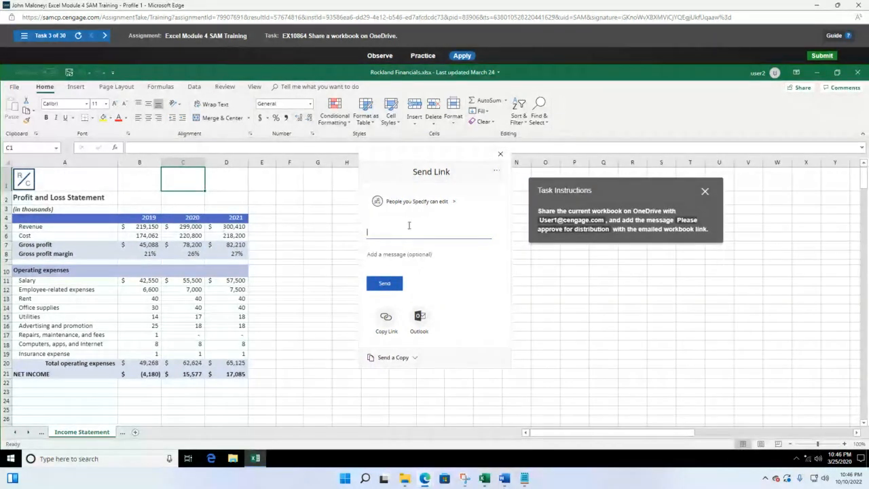
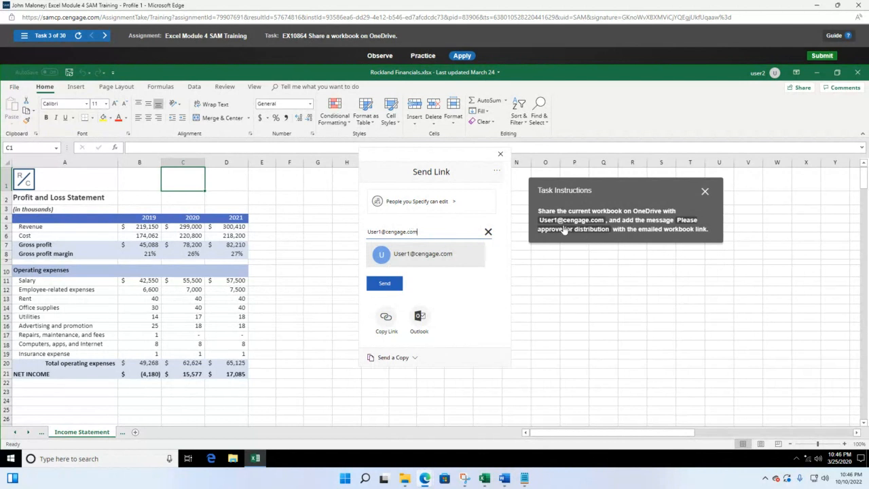
Send the share link to the recipient's e-mail address with the message 'Please approve for distribution'
click(427, 262)
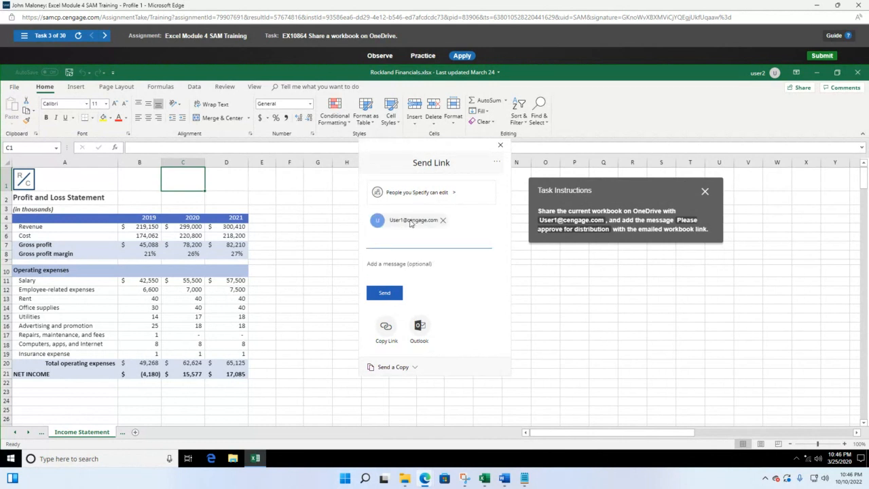
click(408, 263)
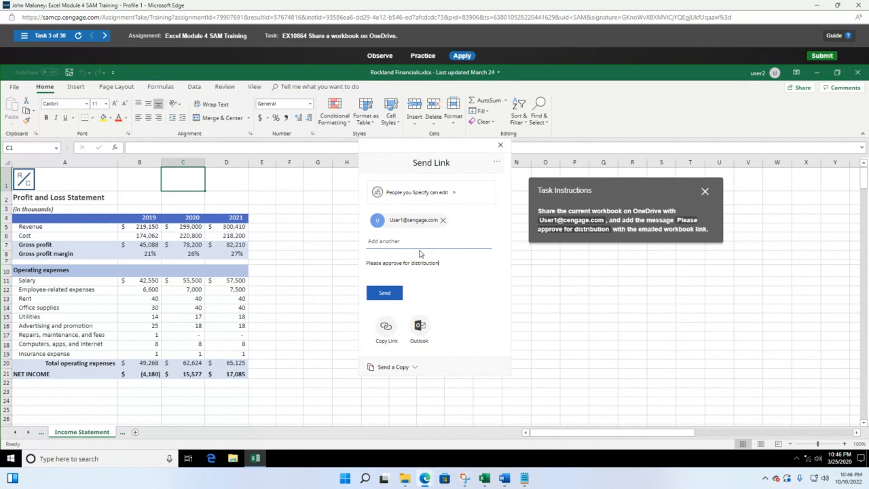
click(392, 298)
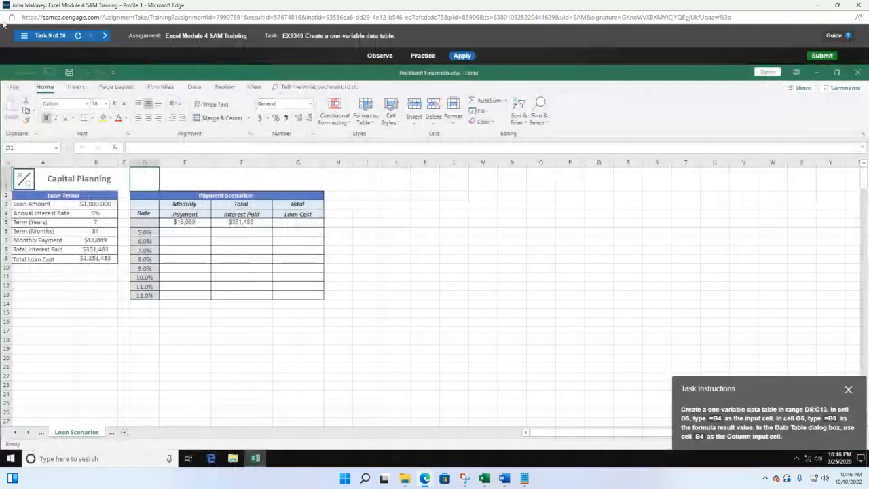
Switch to task 4, 'Create a defined name for a range', and move the instructions box aside
click(23, 36)
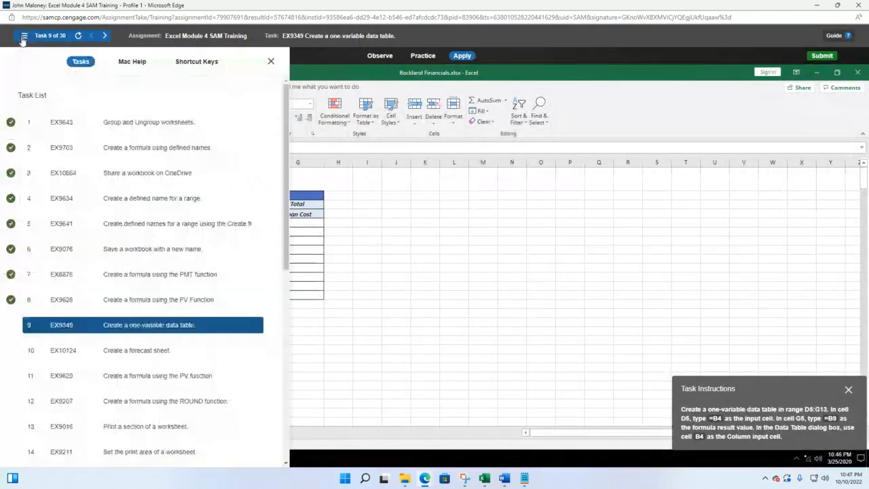
click(152, 197)
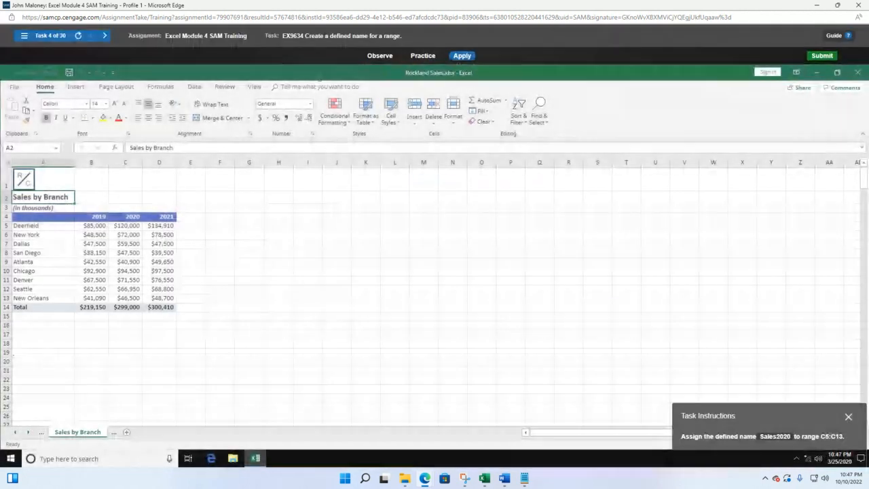
drag(768, 416, 361, 223)
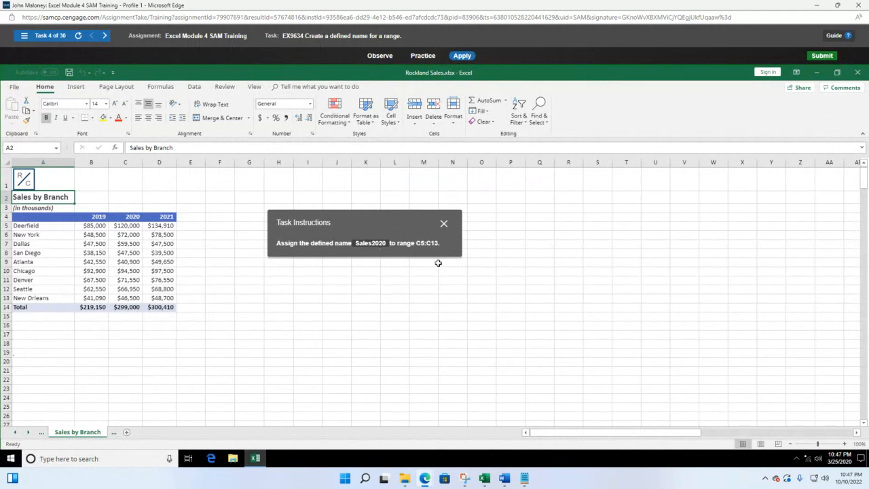
Select C5:C13 and open Formulas > Define Name, moving the instructions box off the dialog
click(133, 225)
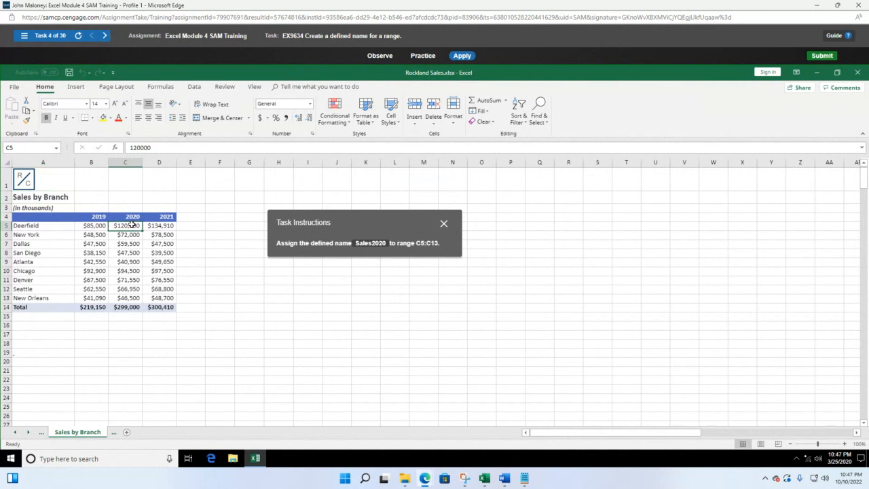
drag(132, 225, 135, 306)
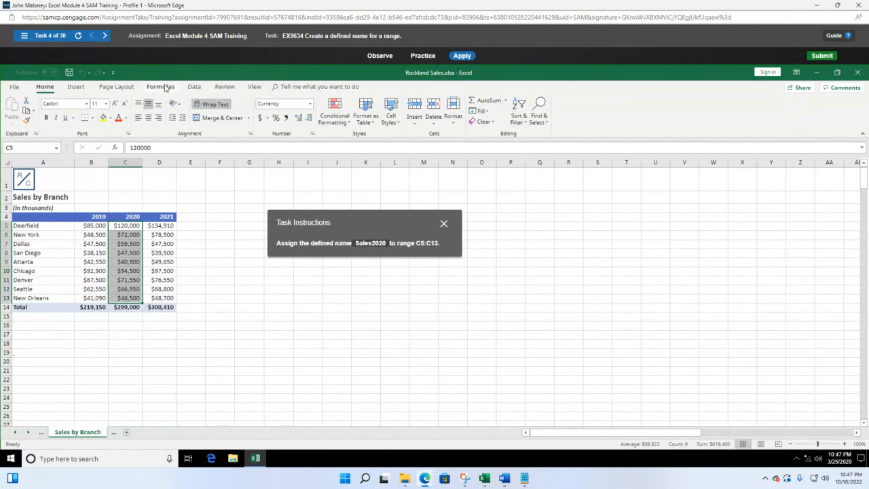
click(165, 88)
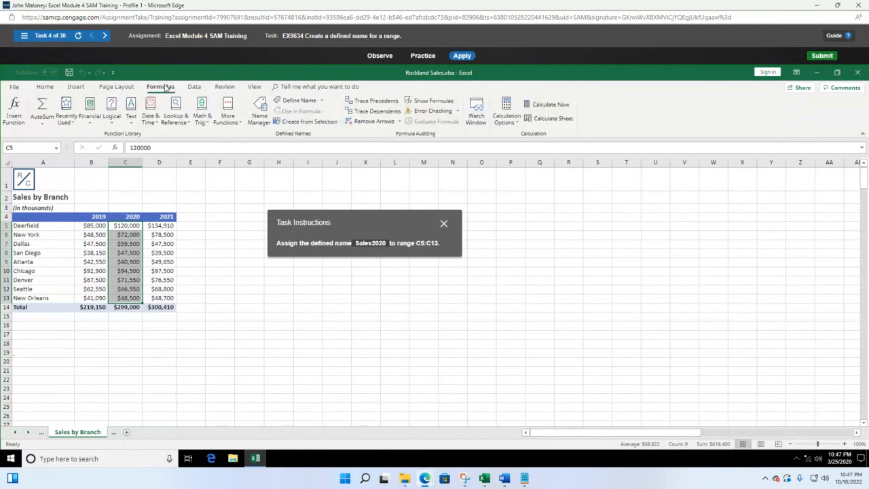
click(307, 102)
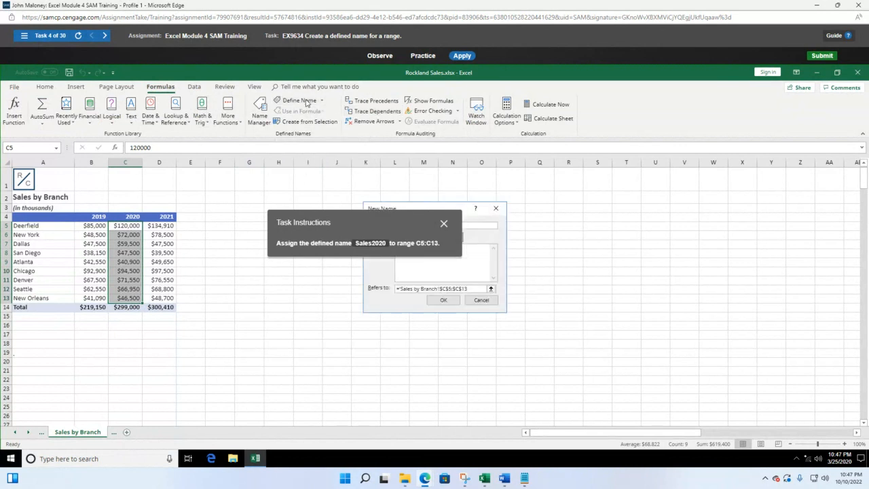
drag(386, 224, 275, 196)
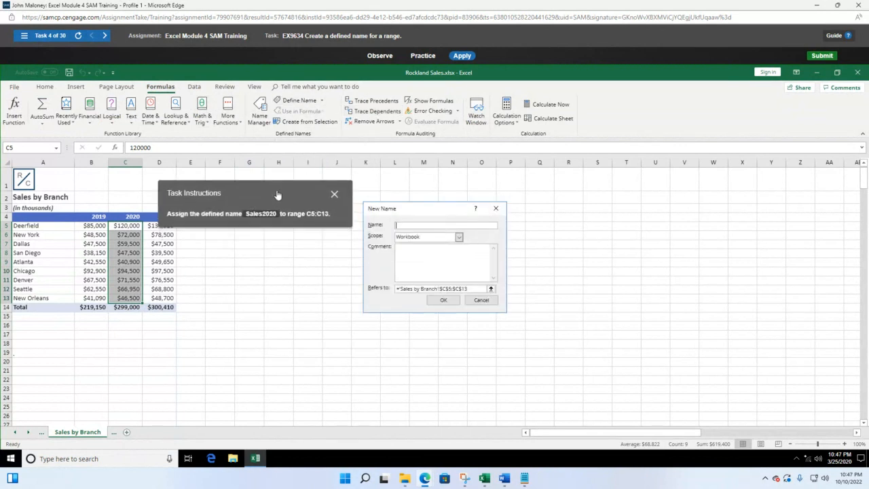
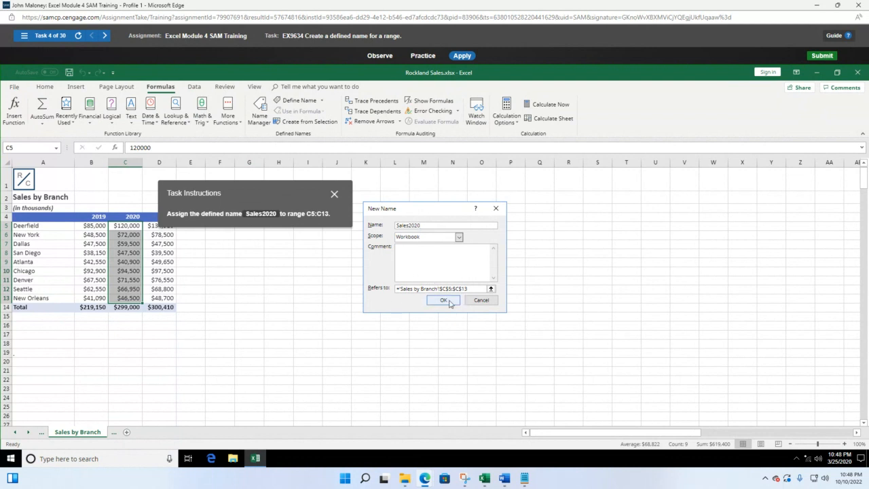
Confirm the defined name Sales2020 referring to C5:C13 in the New Name dialog
click(449, 303)
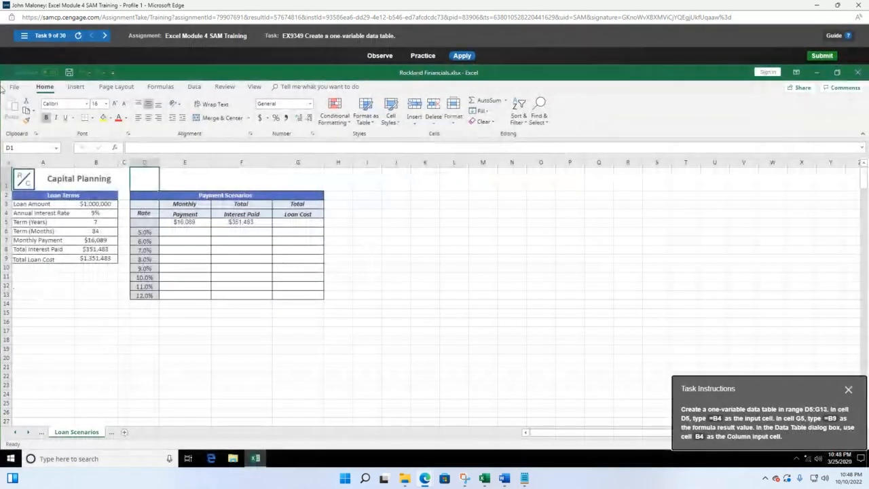
Switch to task 5 on creating names and move the instructions box to the centre
click(22, 36)
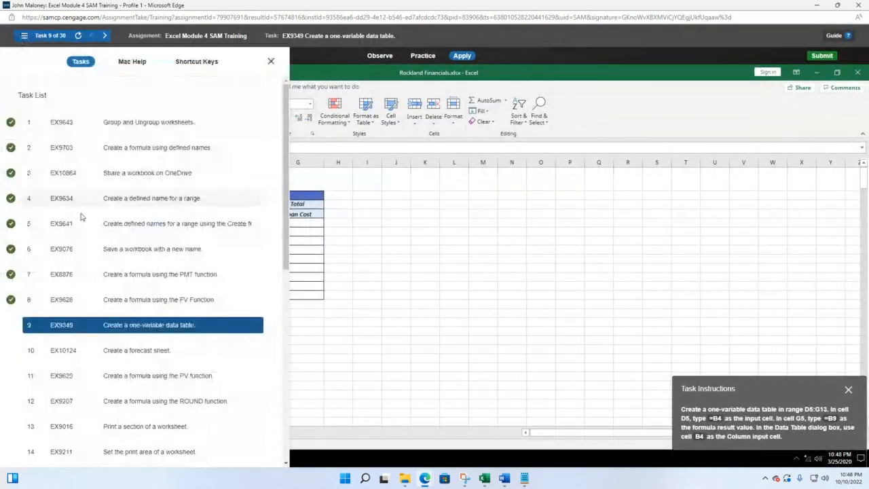
click(160, 232)
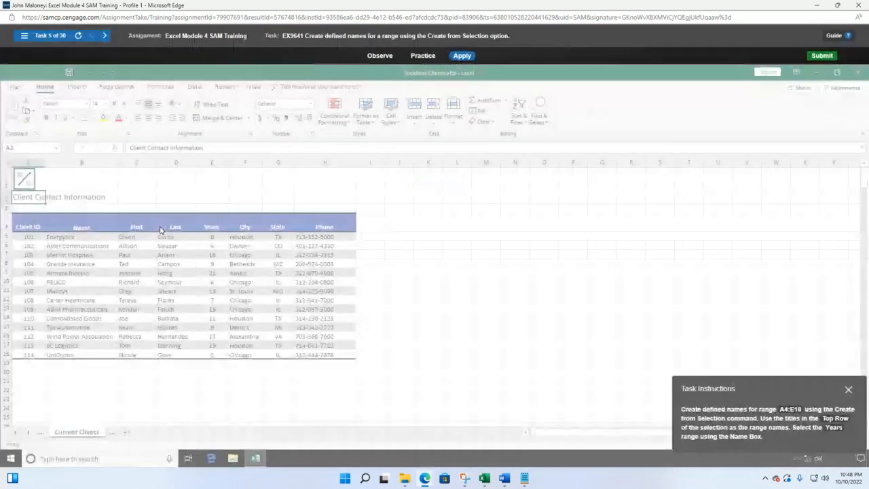
drag(764, 391, 460, 213)
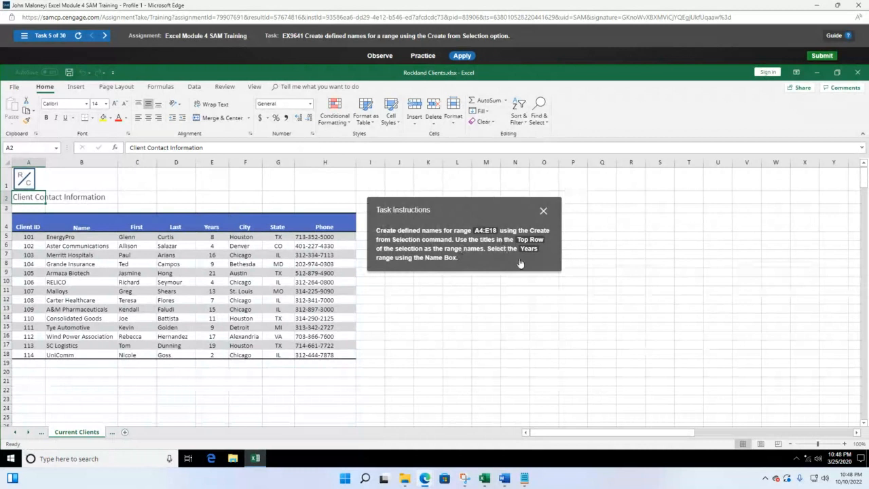
Select the client table A4:E18 and show the Formulas ribbon
click(26, 226)
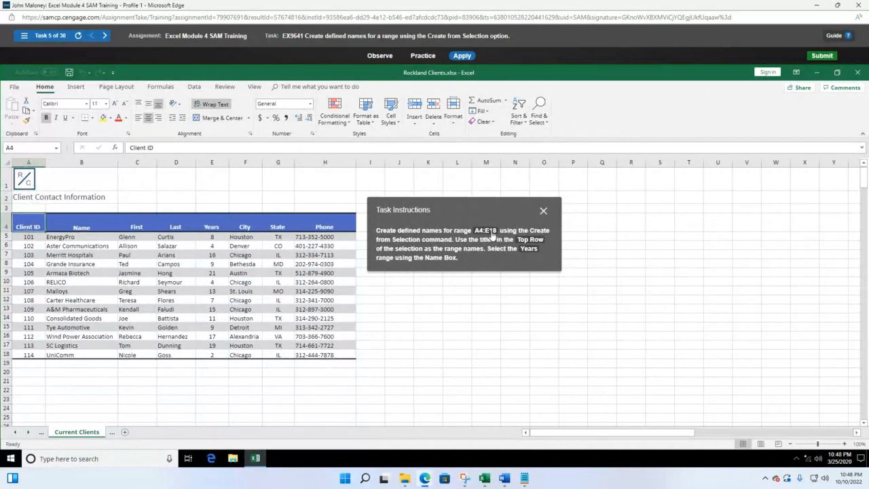
drag(30, 226, 209, 354)
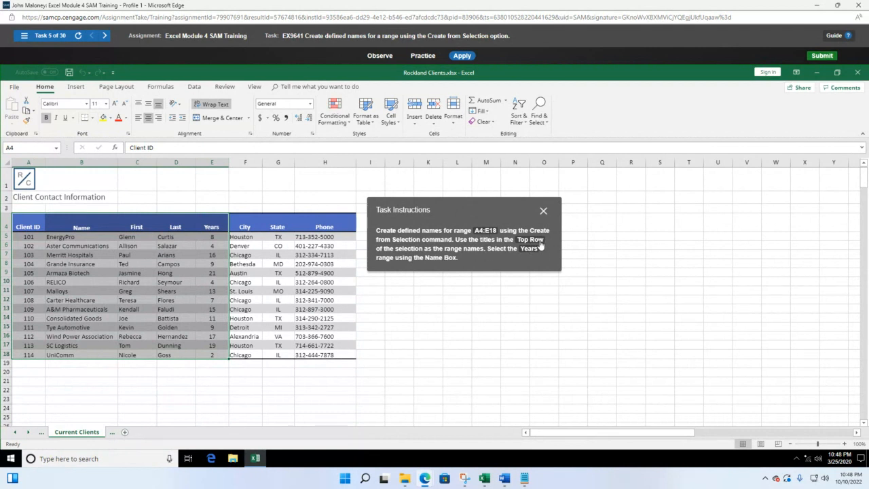
click(160, 87)
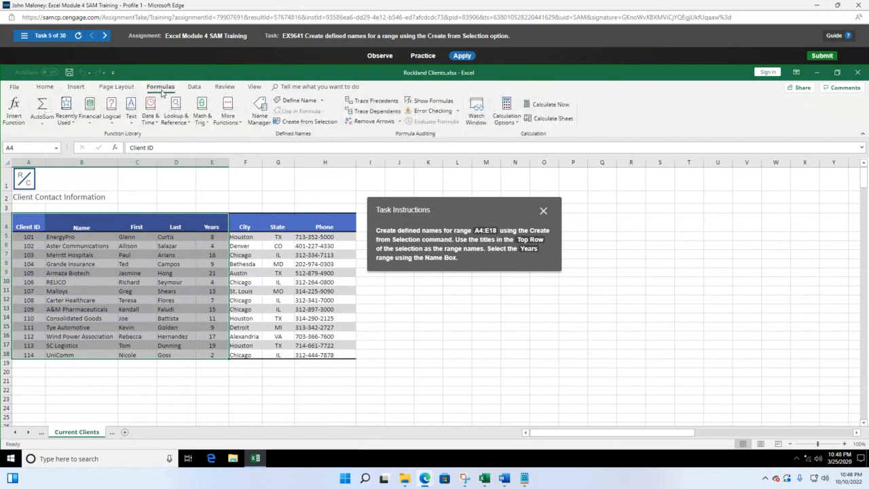
Create range names from the top-row titles of A4:E18 with Create from Selection
click(303, 123)
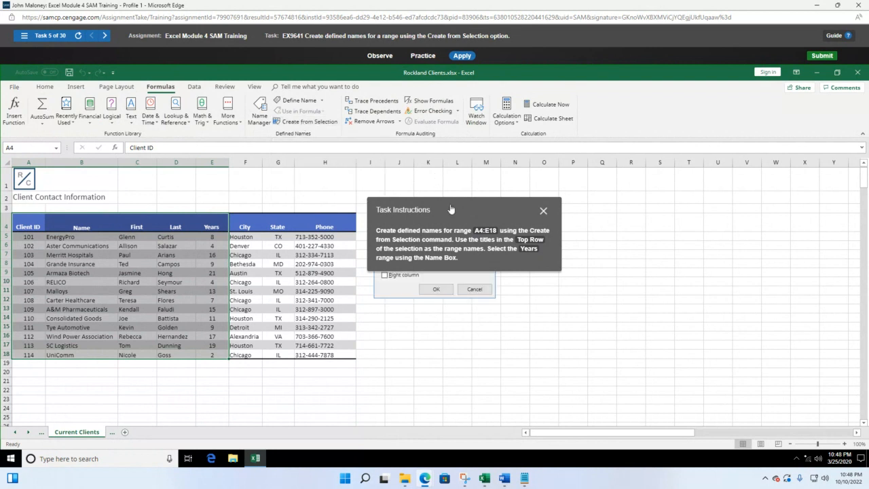
drag(449, 209, 252, 231)
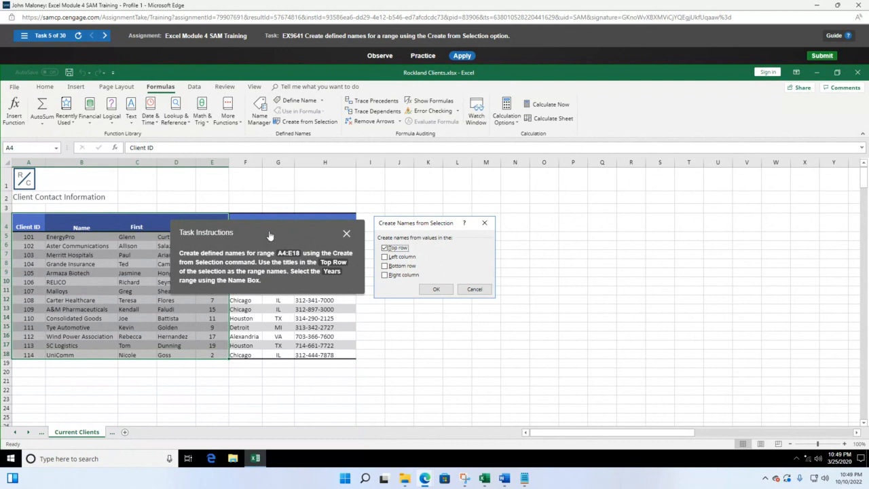
drag(271, 238, 254, 347)
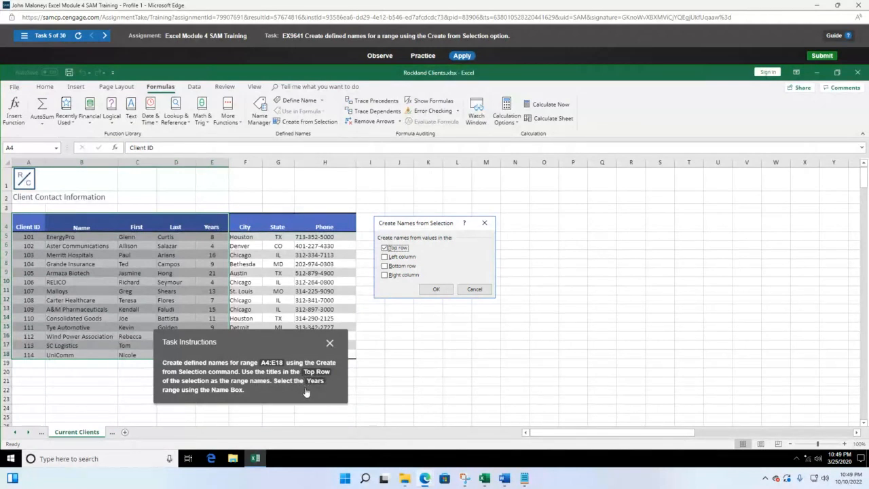
click(437, 290)
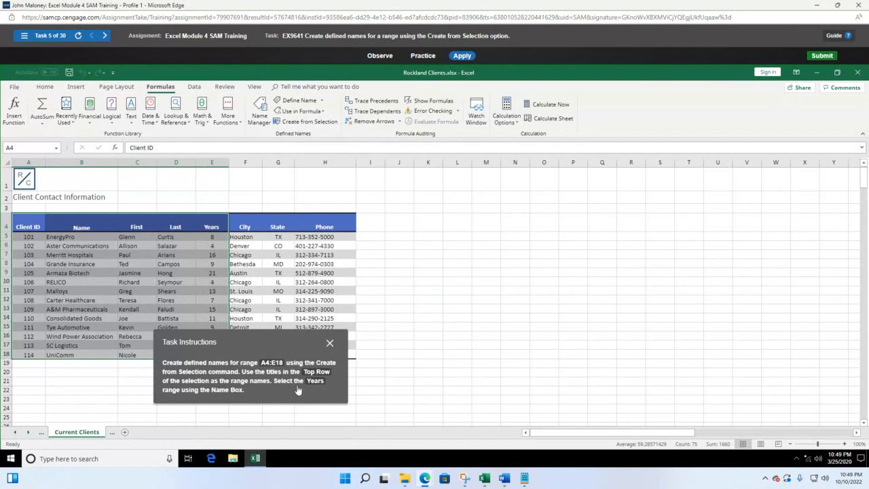
Select the Years range from the Name Box dropdown
click(55, 149)
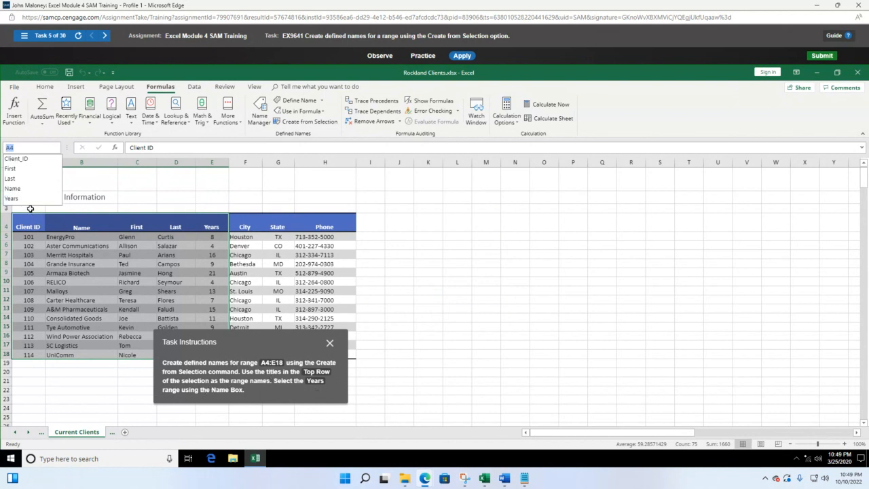
click(31, 201)
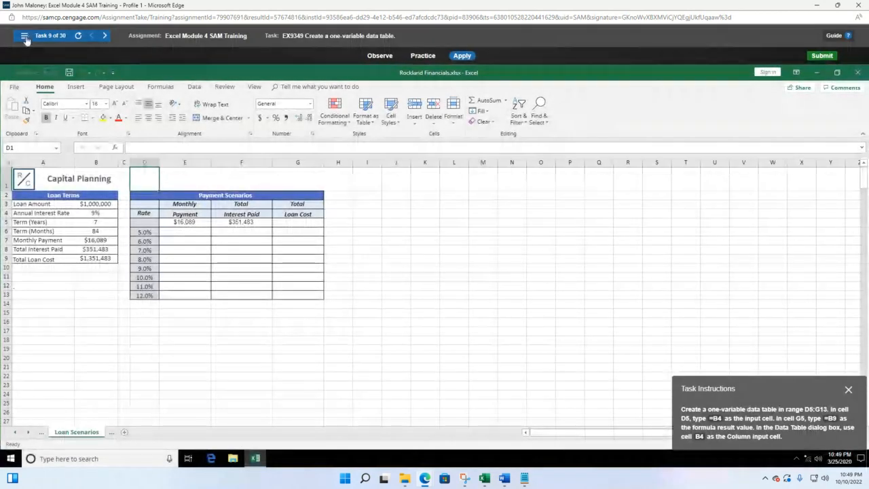
click(24, 35)
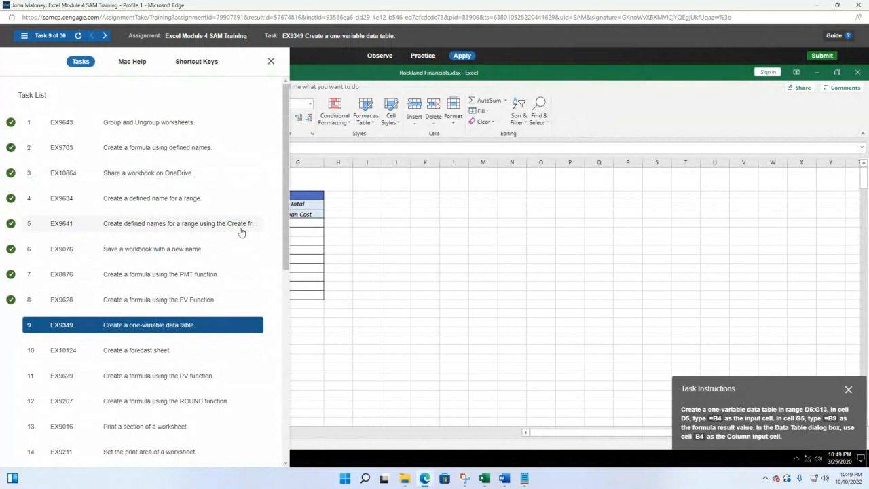
Switch to task 6 and bring up the Save page for Rockland Sales.xlsx
click(168, 254)
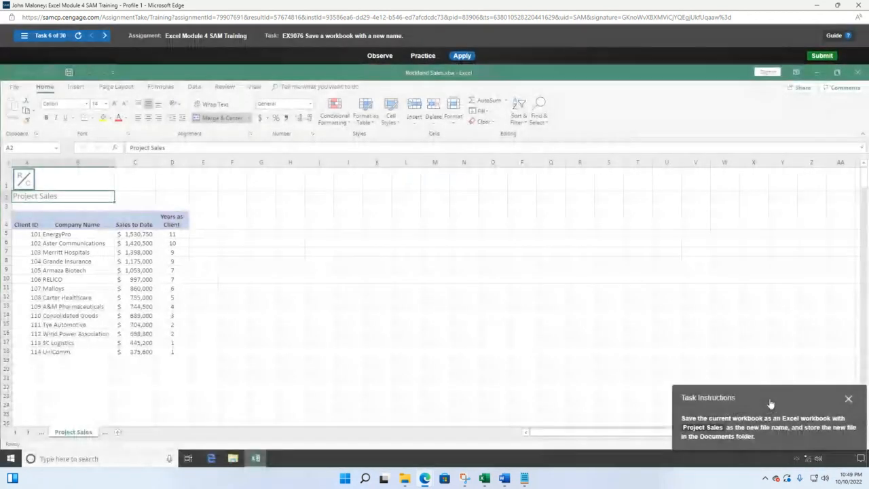
drag(770, 404, 314, 223)
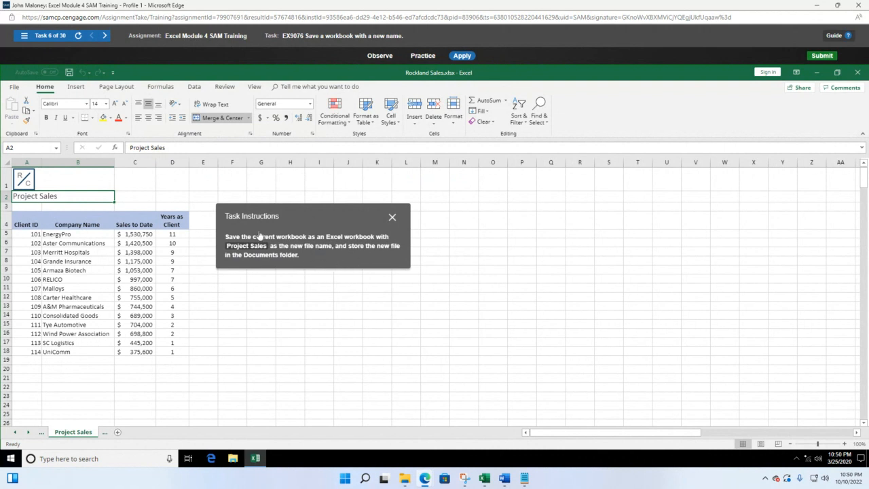
click(70, 74)
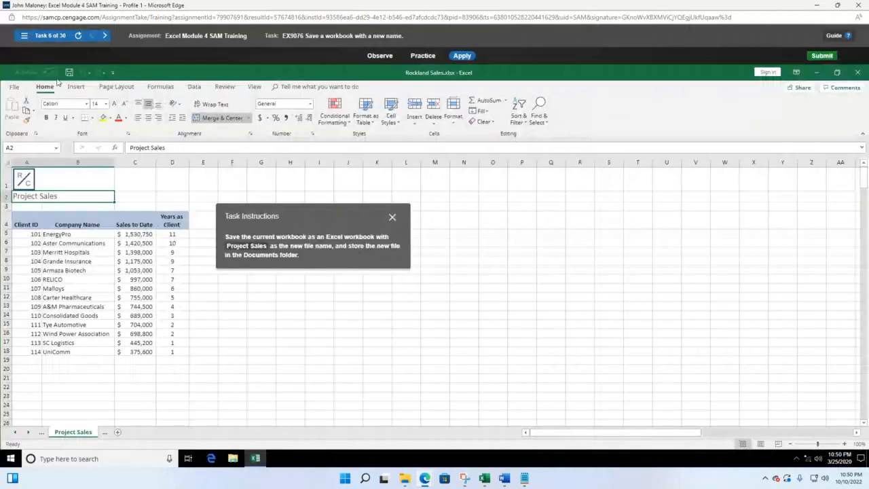
click(14, 88)
Save the workbook as 'Project Sales' in the Documents folder via Save As
click(34, 210)
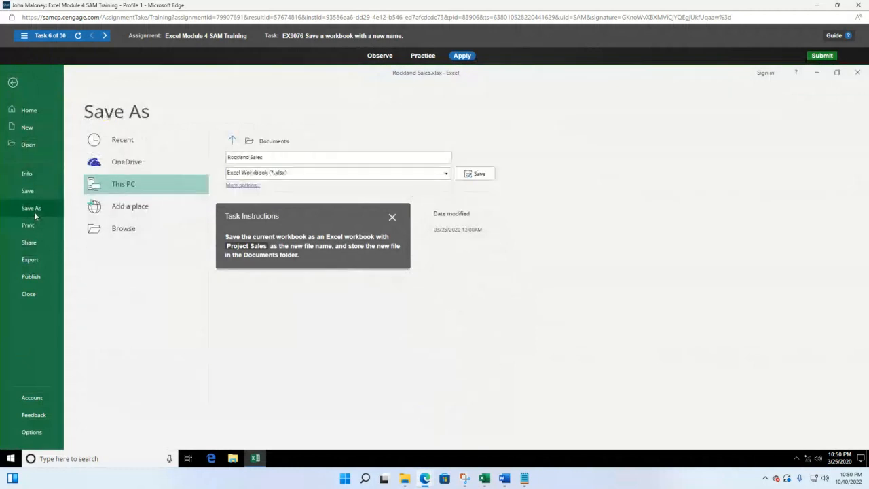
click(273, 141)
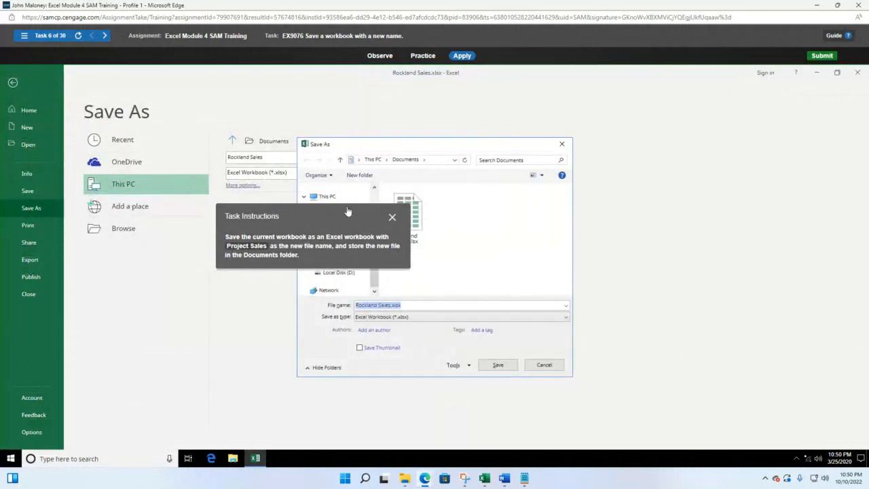
drag(347, 211, 199, 235)
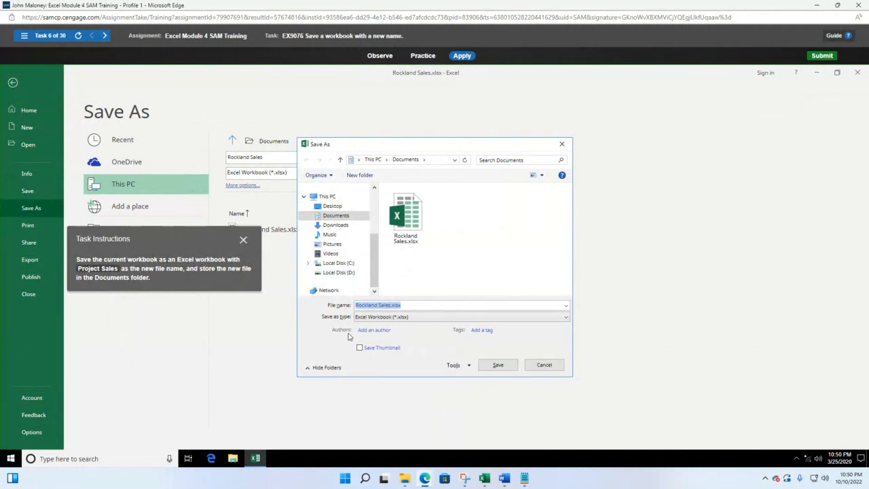
click(412, 307)
drag(412, 307, 309, 310)
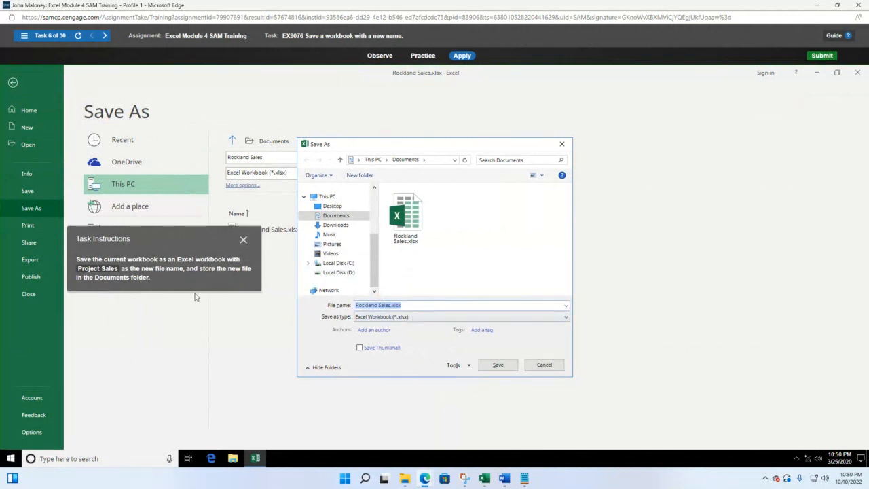
text(Project Sales)
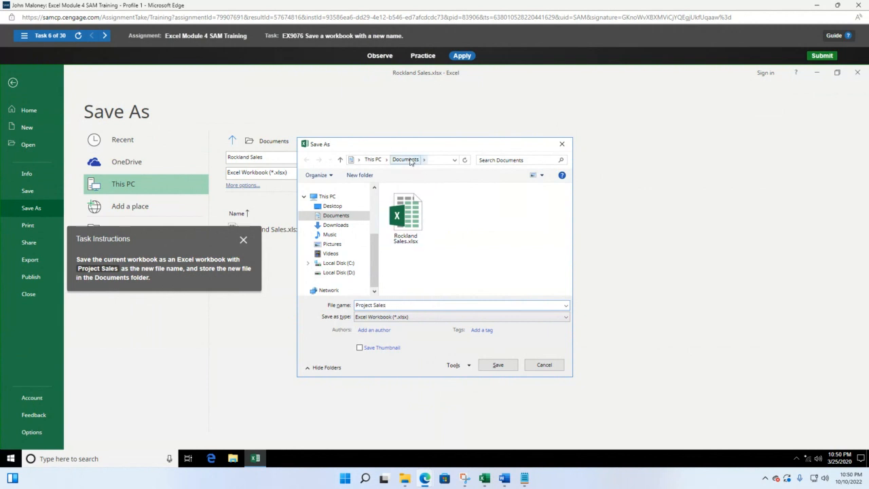
click(417, 207)
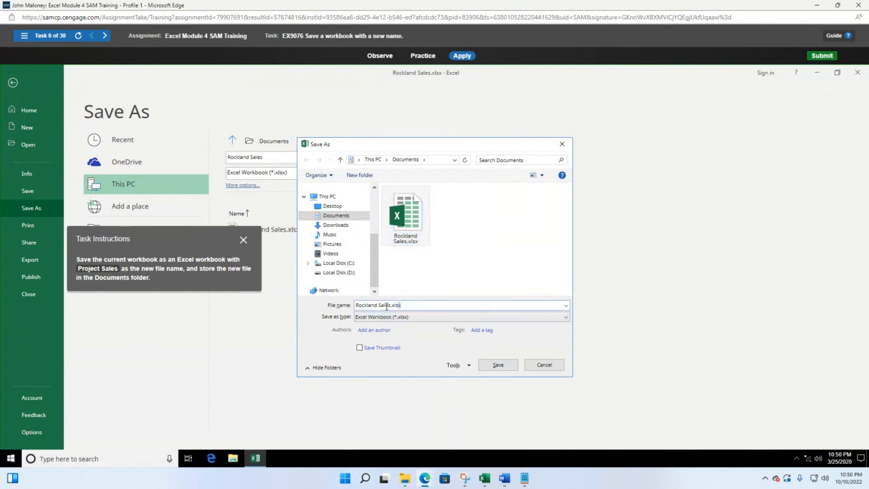
drag(402, 305, 296, 310)
text(Pro)
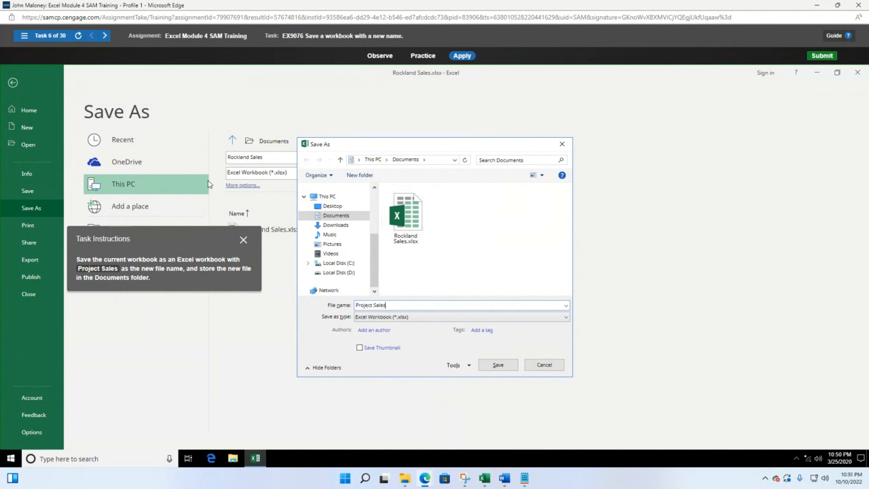
text(ject Sales)
click(495, 366)
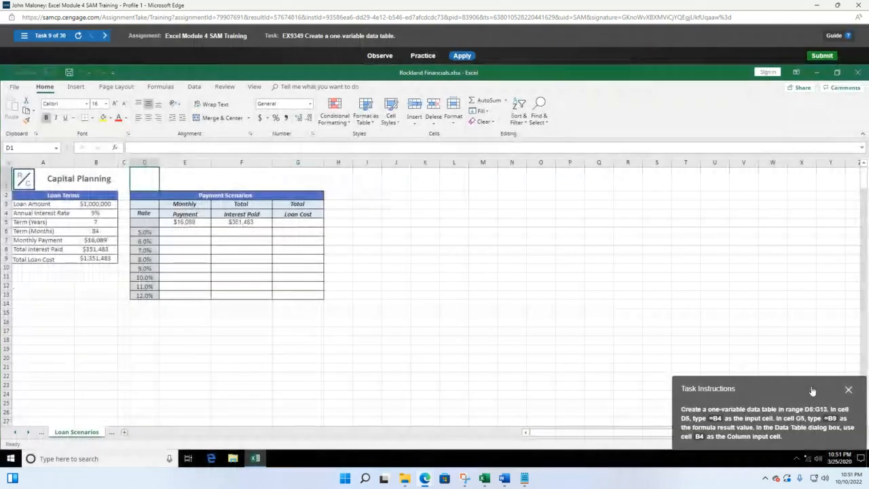
Switch to task 7 on the PMT function and select the loan values B4:B8
click(25, 37)
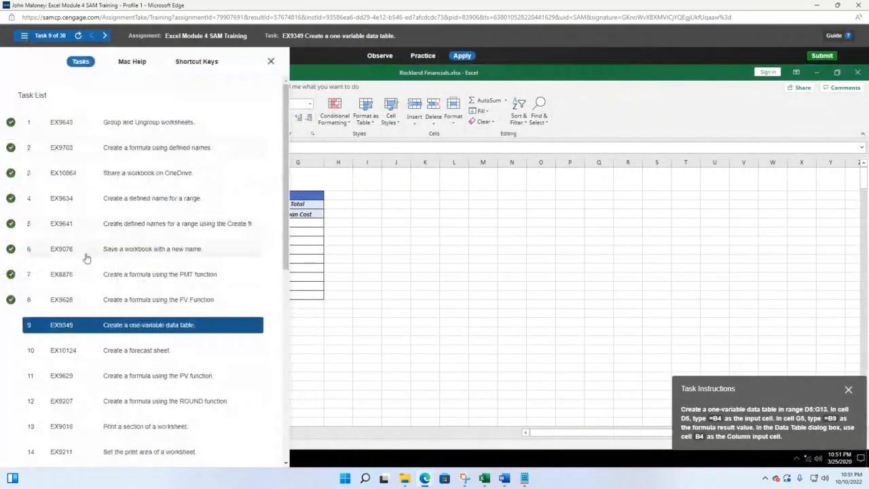
click(139, 279)
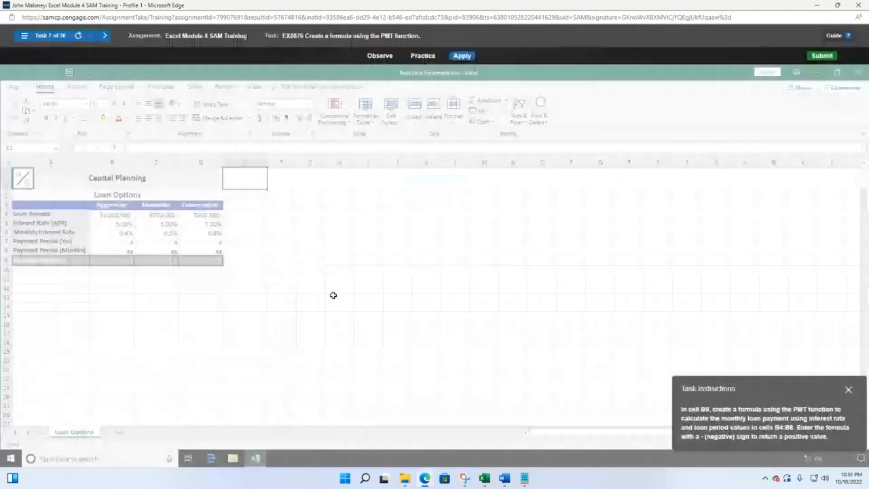
drag(777, 388, 413, 198)
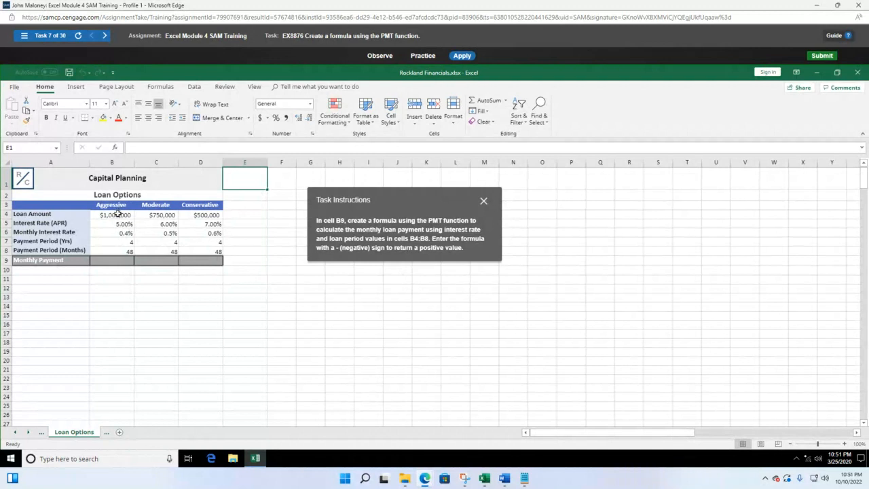
drag(118, 213, 122, 255)
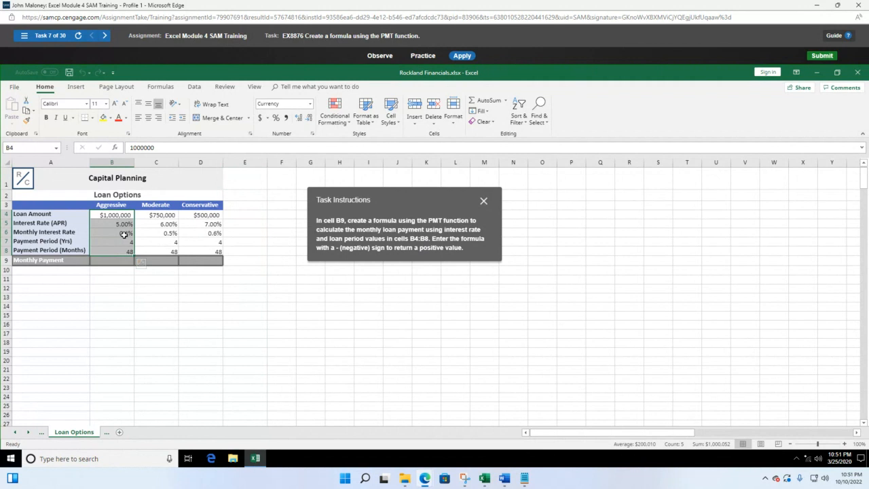
Enter =-PMT(B6,B8,B4) in B9 for the Aggressive monthly payment
click(125, 260)
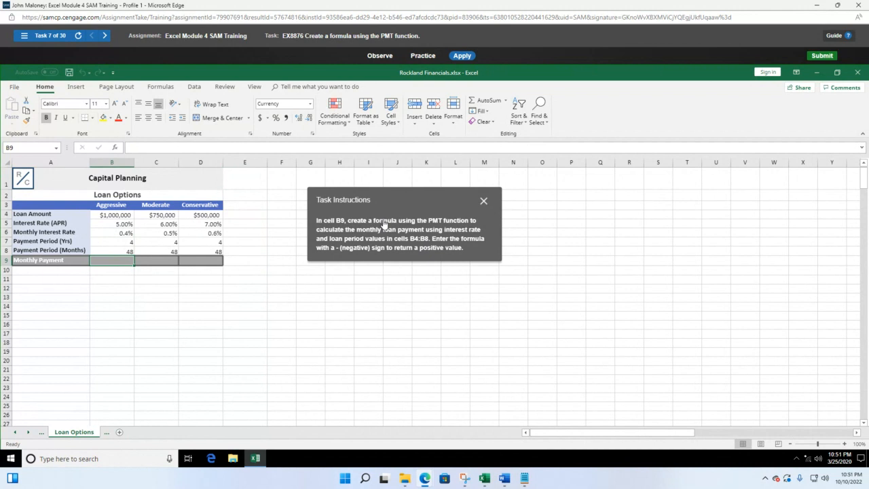
text(=-pm)
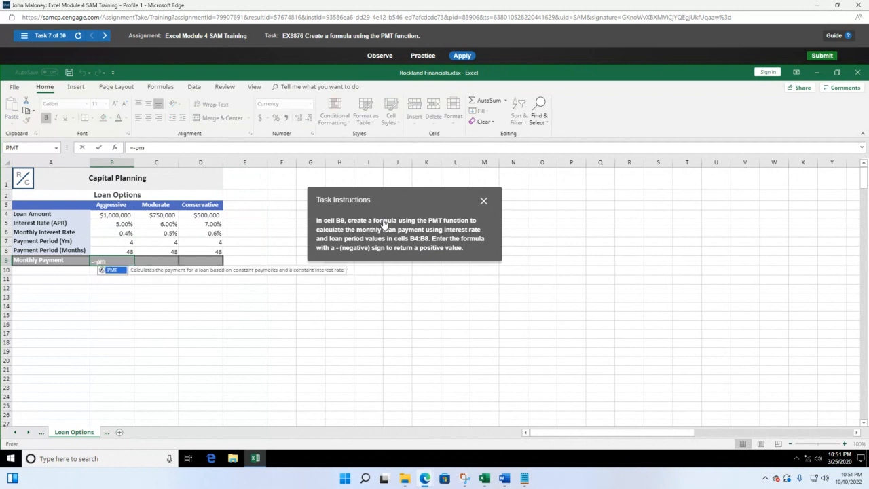
text(t()
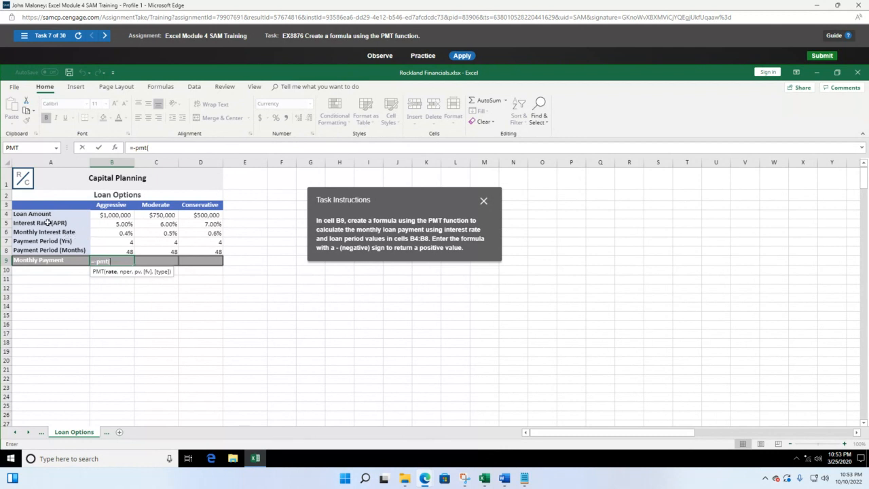
click(126, 233)
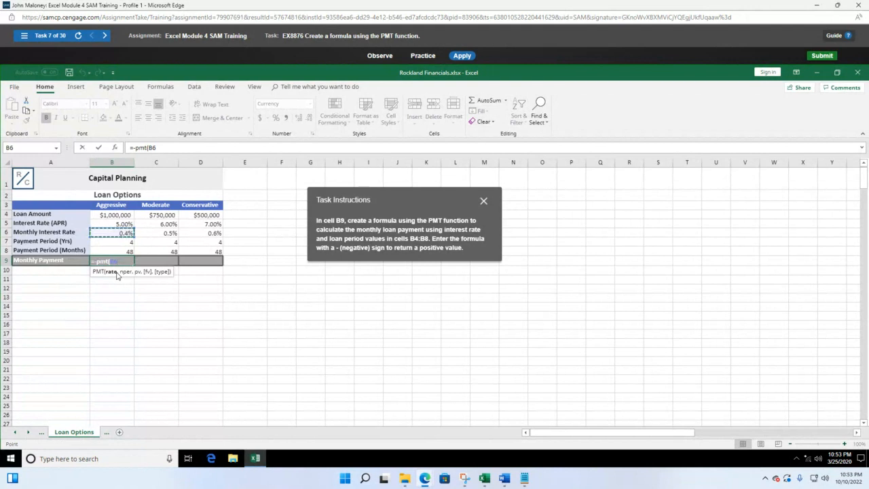
text(,)
click(123, 250)
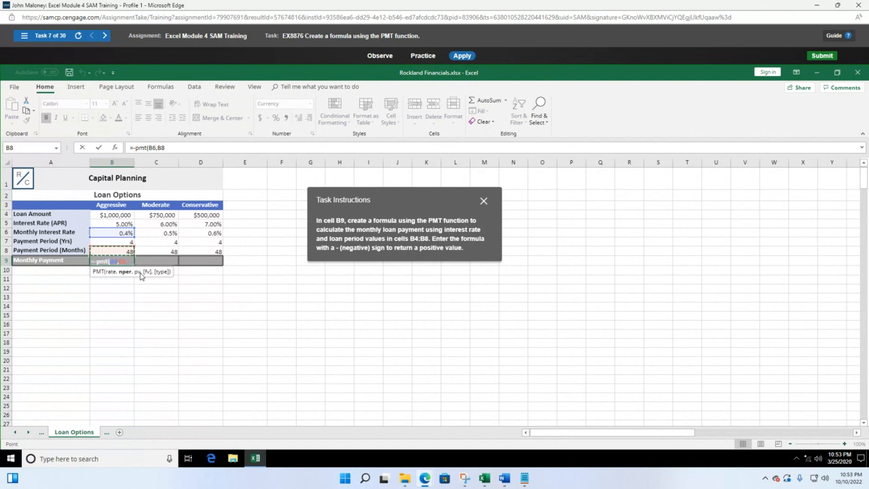
text(,)
click(118, 214)
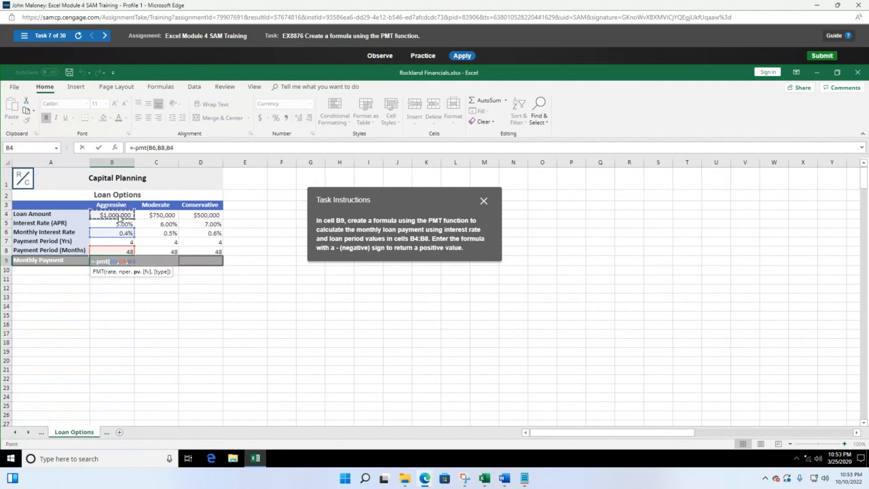
text())
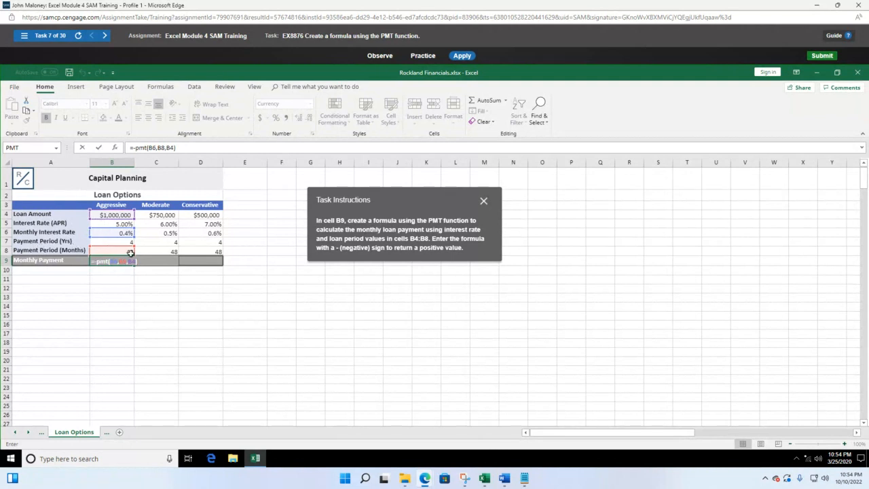
key(Return)
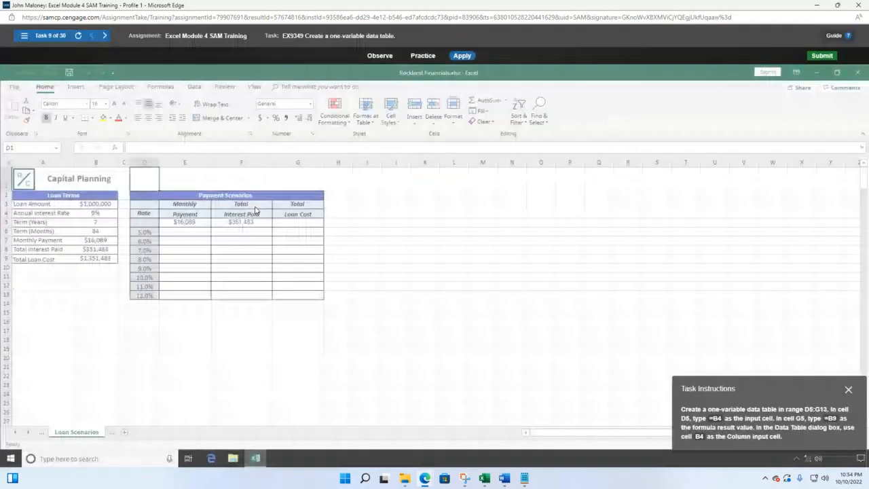
Return to task 7 and select cell B9
click(24, 36)
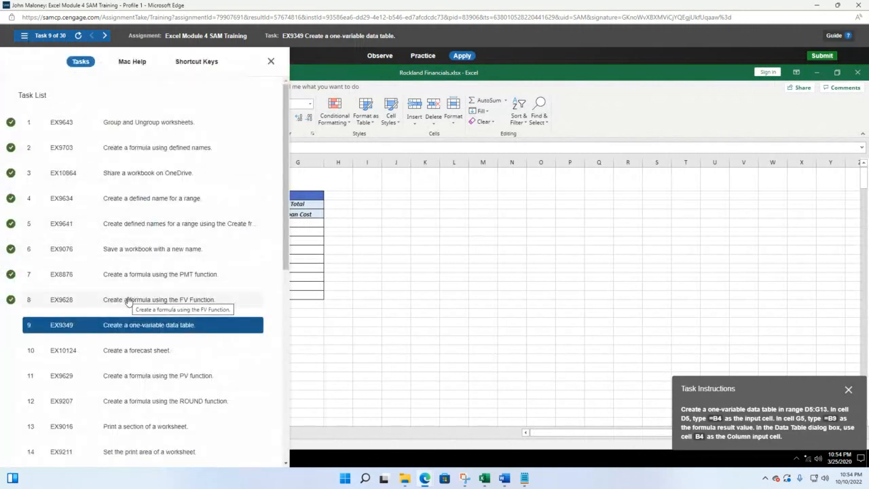
click(139, 274)
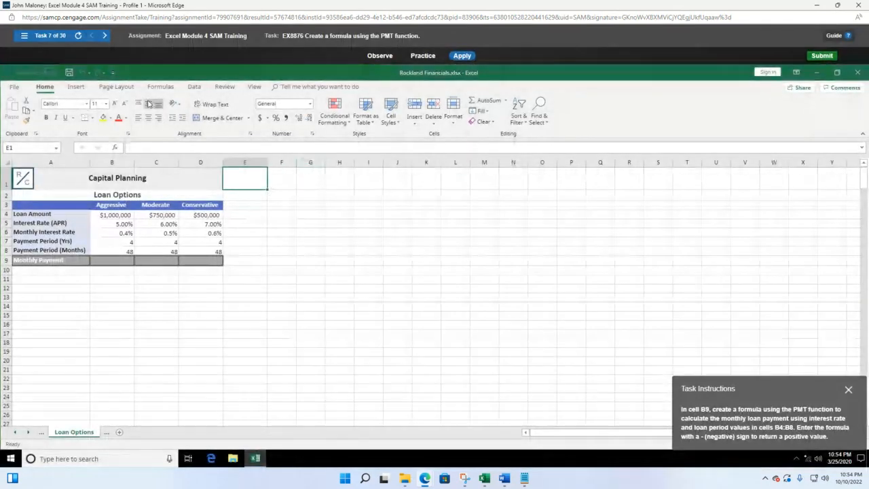
click(113, 264)
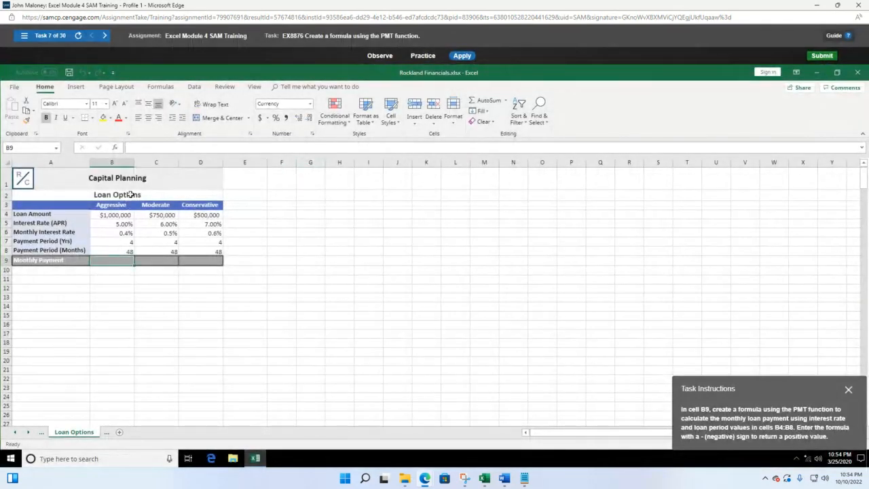
Insert PMT from Formulas > Financial, then cancel its arguments, leaving B9 empty
click(159, 89)
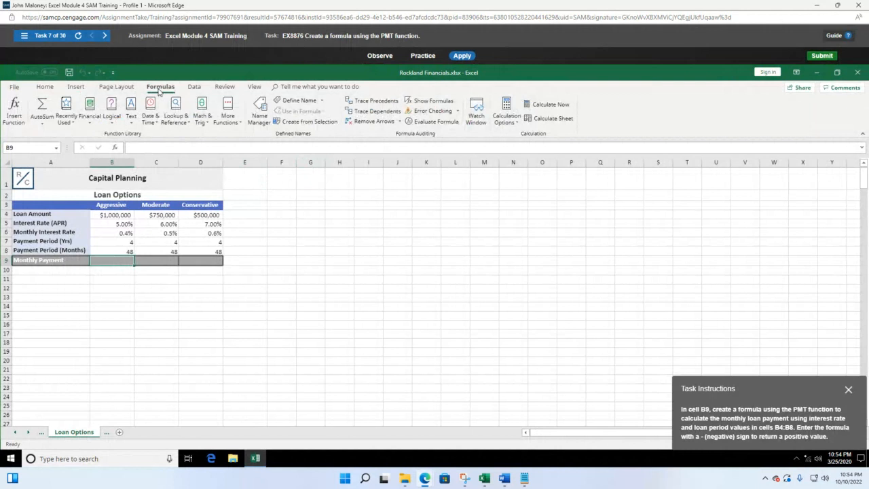
click(95, 126)
scroll(116, 278, down, 3)
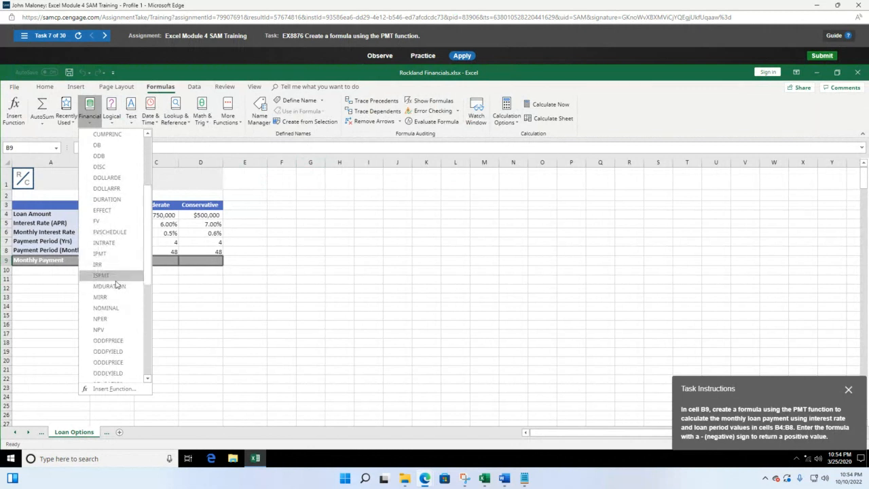
scroll(109, 292, down, 2)
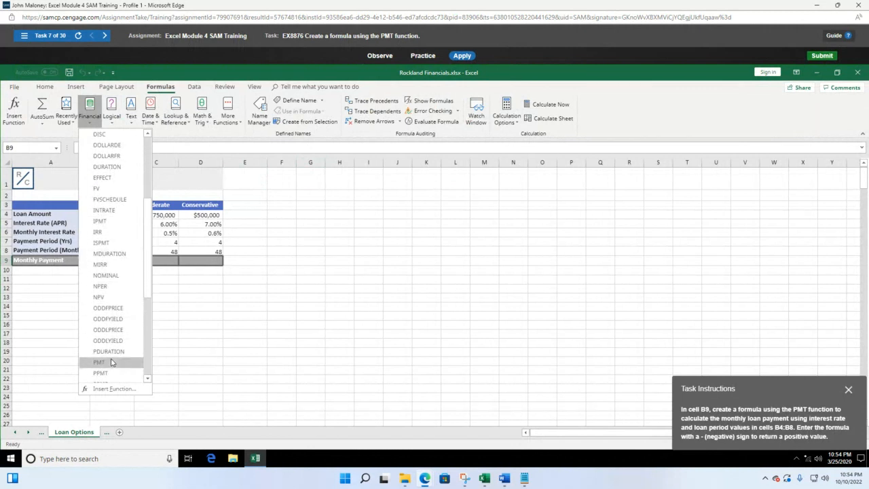
click(100, 362)
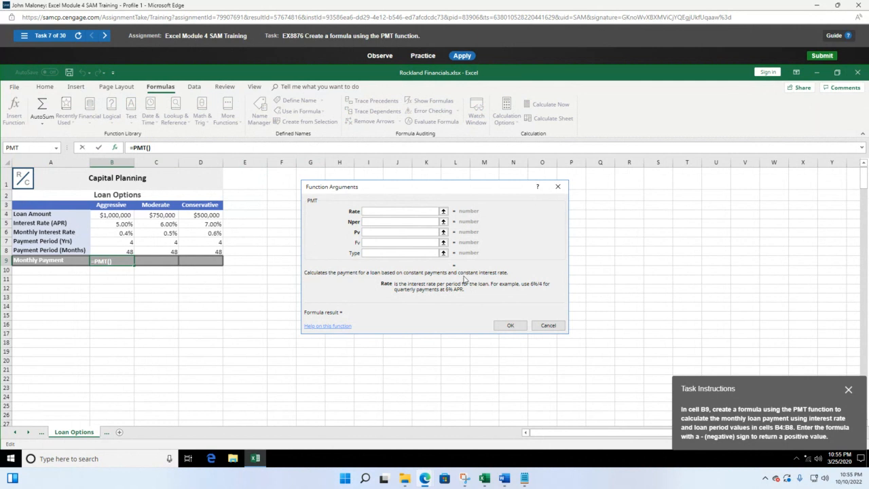
click(548, 326)
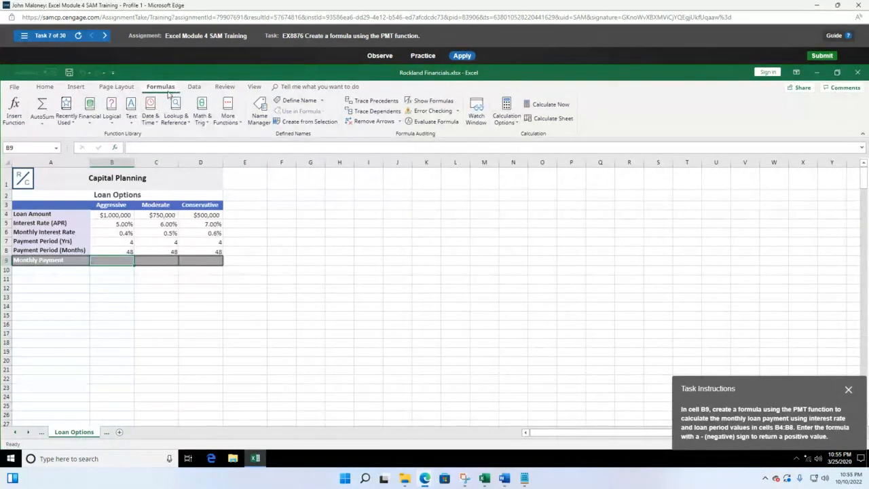
Choose the PMT function for B9 through Insert Function
click(20, 119)
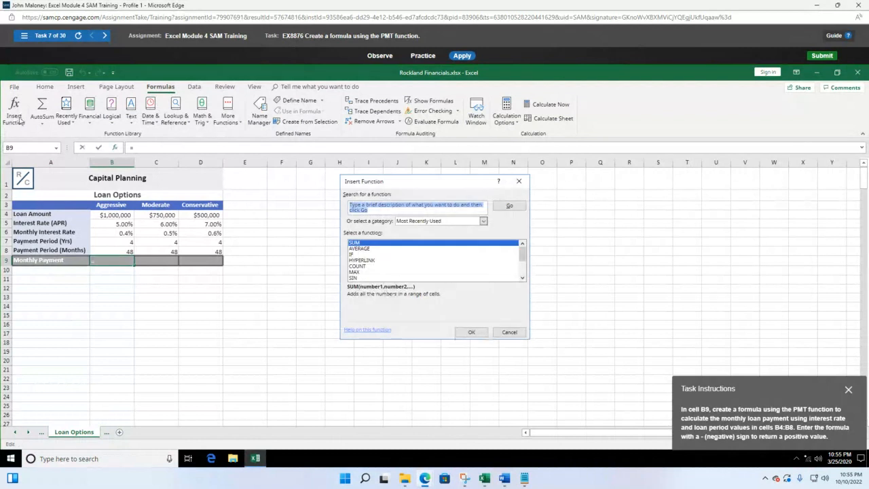
scroll(413, 264, down, 1)
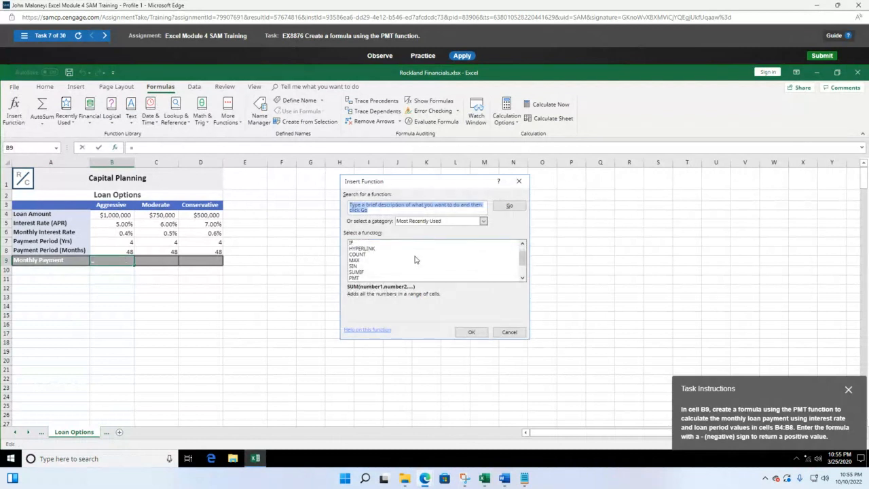
click(380, 278)
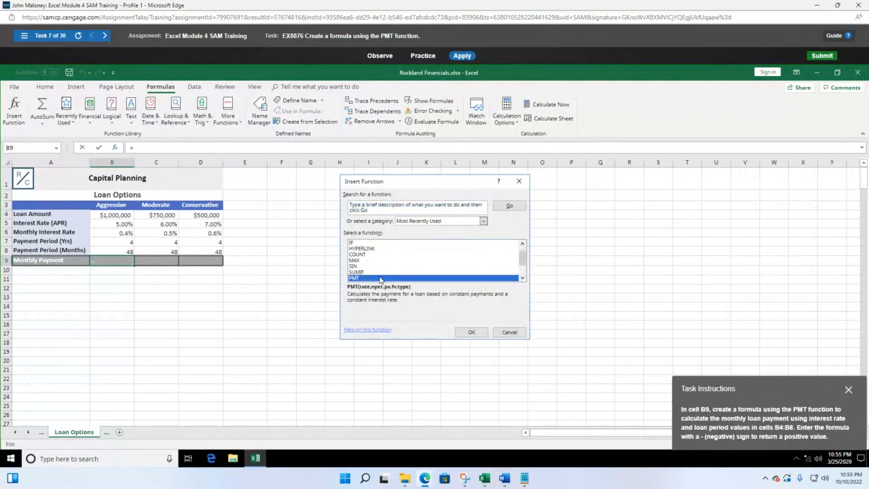
click(470, 333)
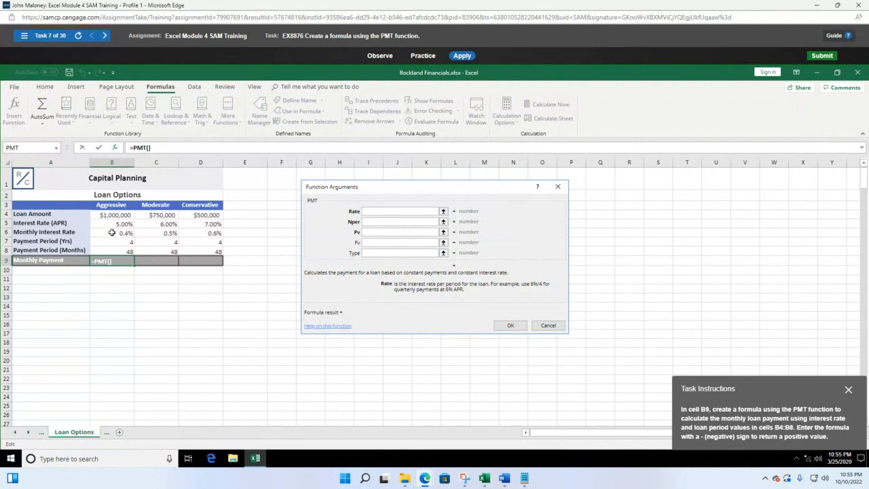
Set PMT arguments Rate B6, Nper B8 and Pv -B4, and accept
click(112, 233)
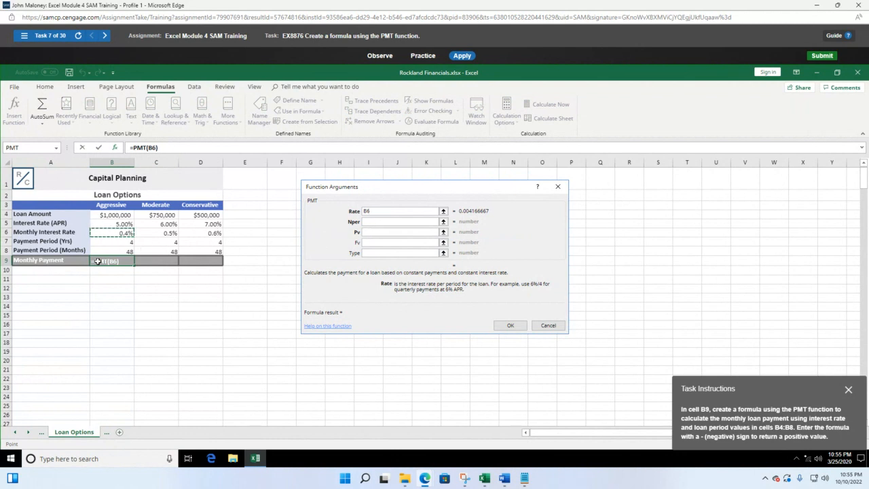
click(118, 254)
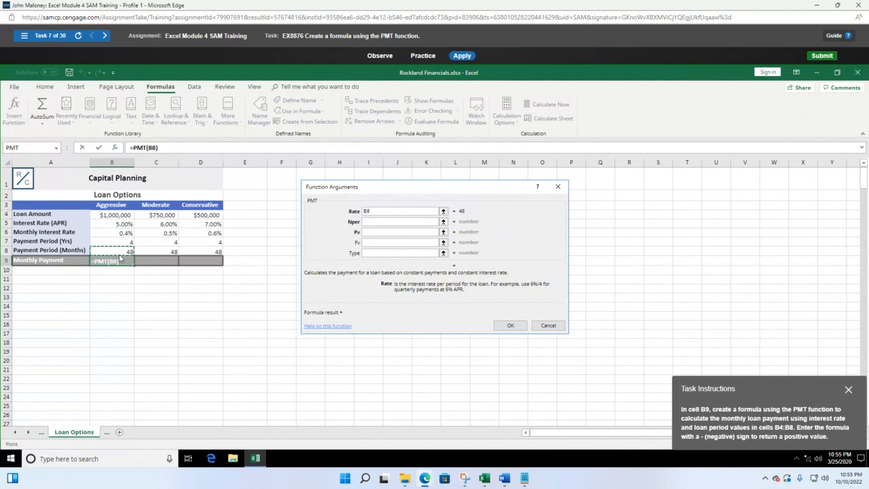
click(124, 233)
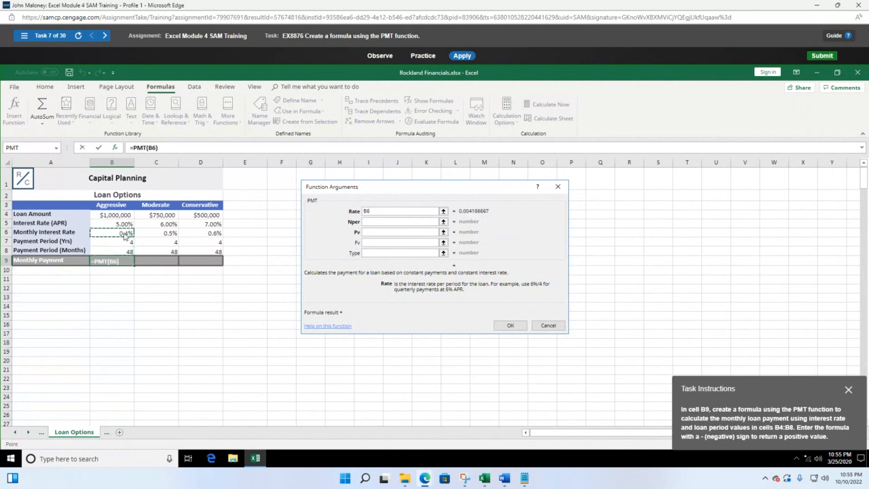
click(380, 221)
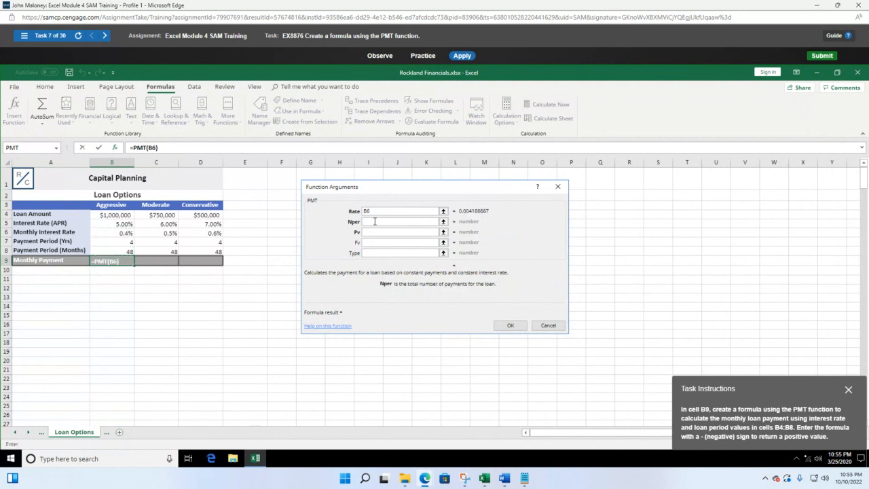
click(130, 251)
click(372, 231)
click(114, 216)
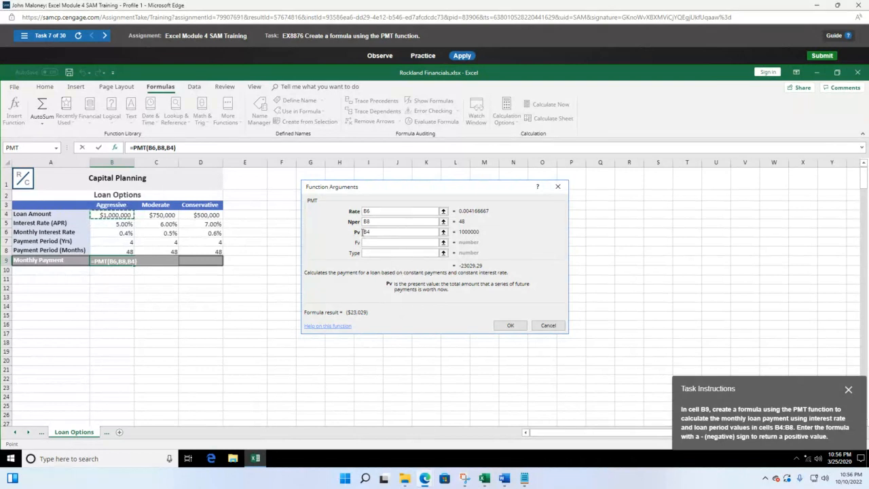
click(365, 232)
text(-)
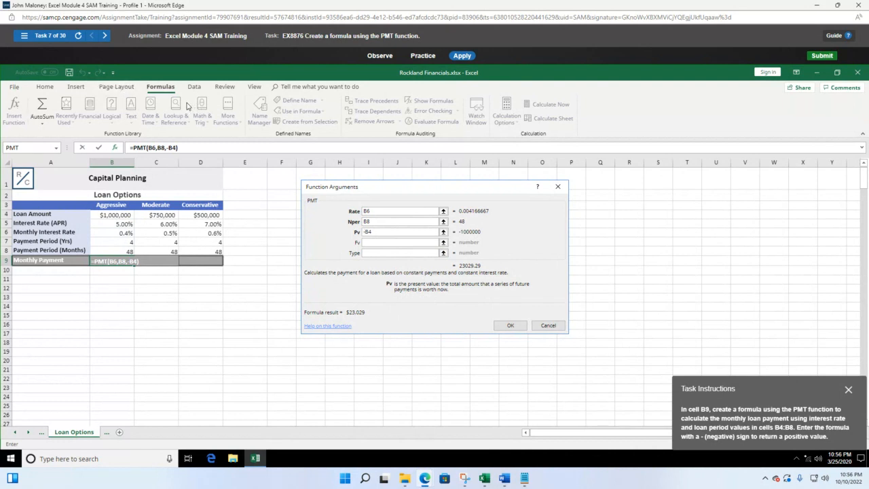
click(508, 326)
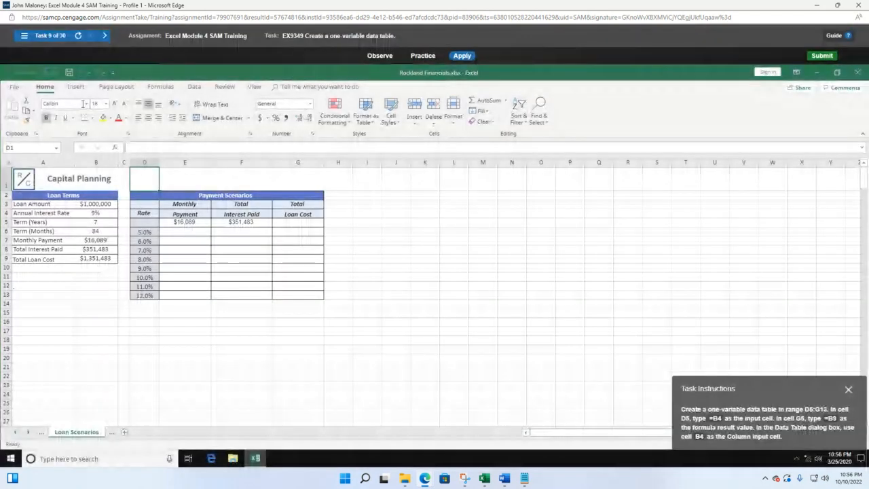
Switch to task 8 on FV, place the instructions beside the table, and select C9
click(25, 37)
click(163, 305)
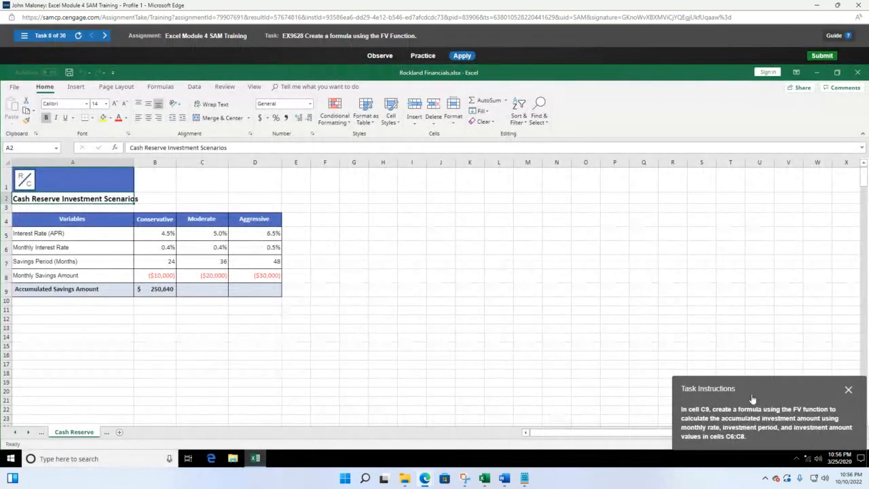
drag(754, 391, 445, 248)
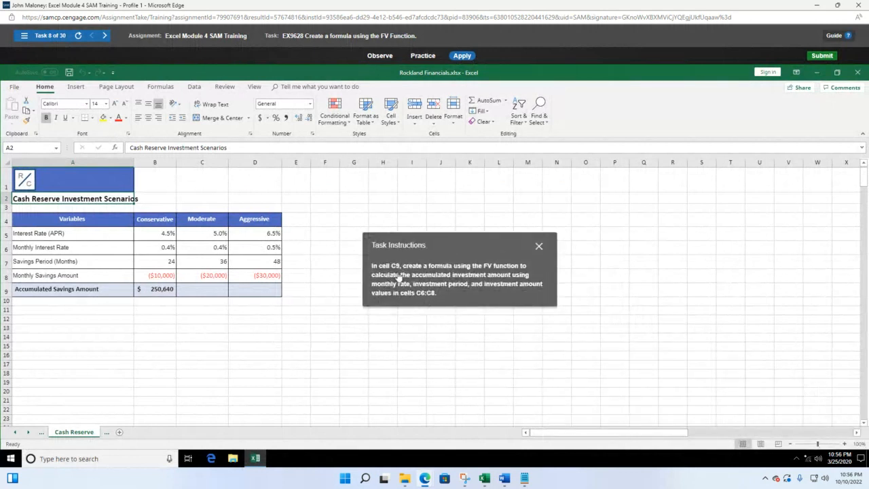
click(202, 292)
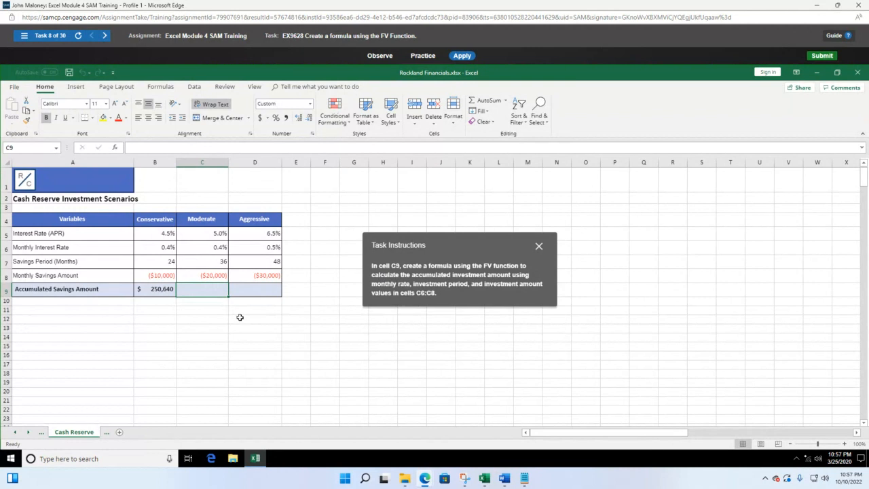
Complete =fv(C6,C7,C8) in C9 with rate C6, periods C7 and payment C8
text(=fv)
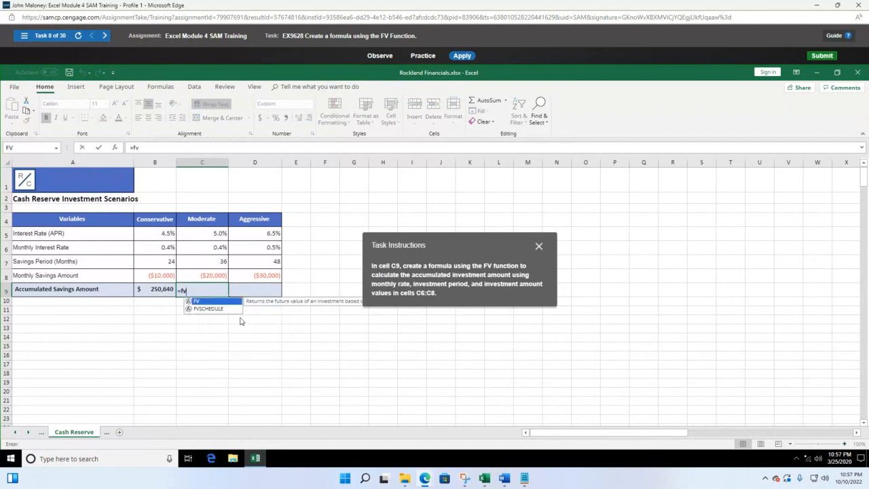
text(()
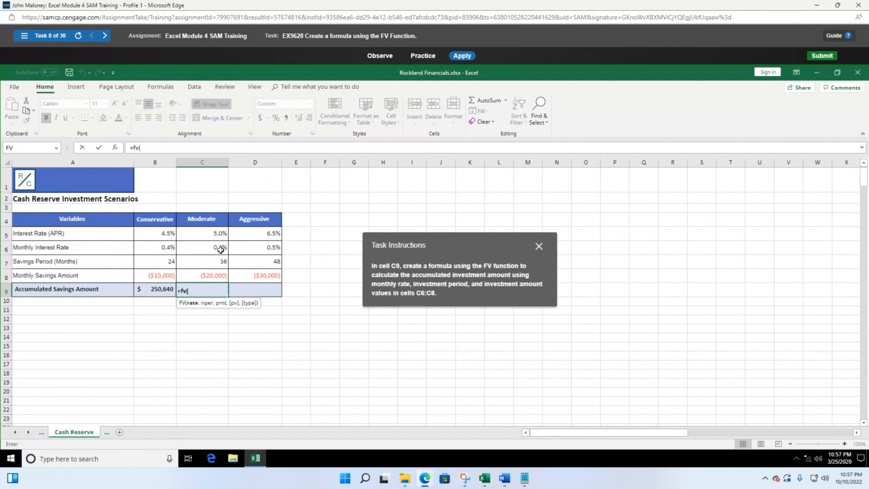
click(220, 249)
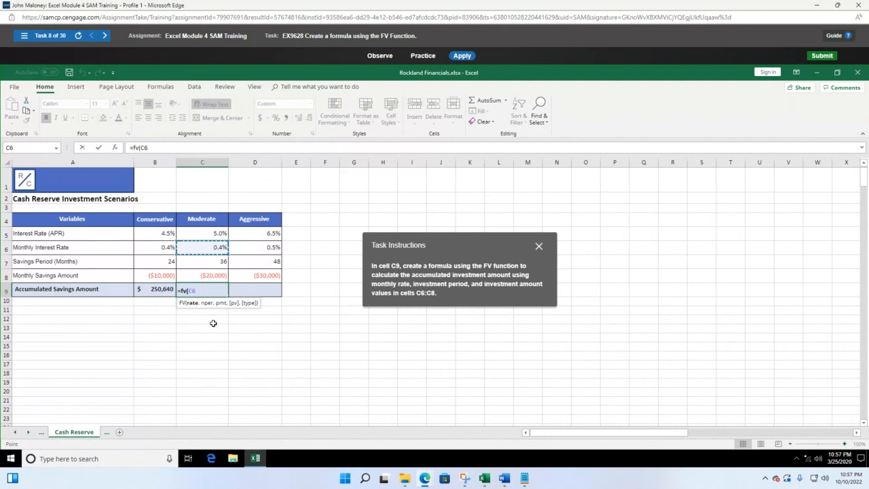
text(,)
click(217, 264)
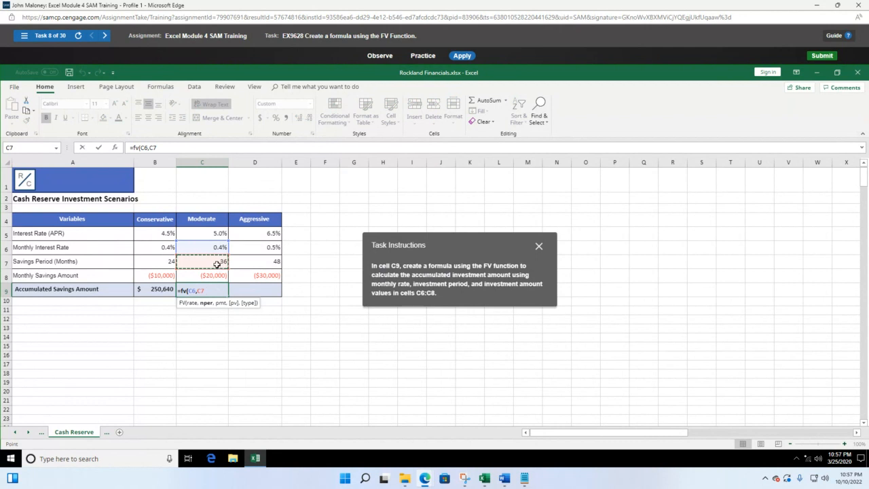
text(,)
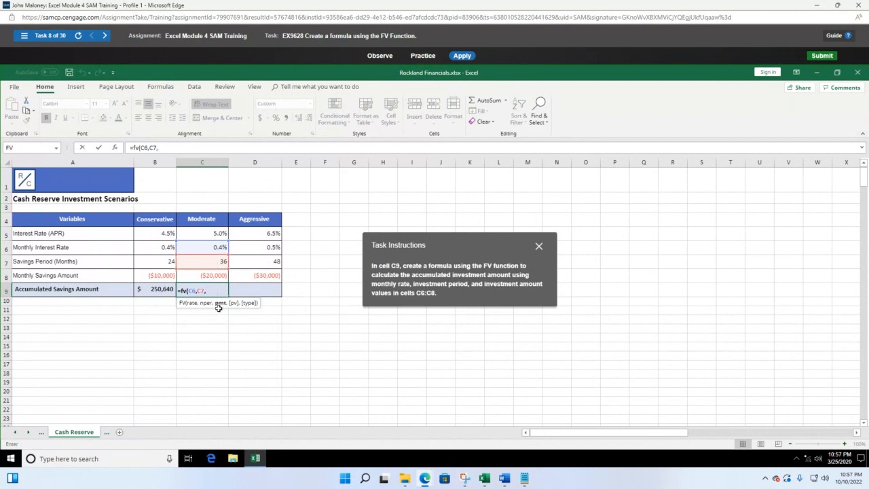
click(209, 279)
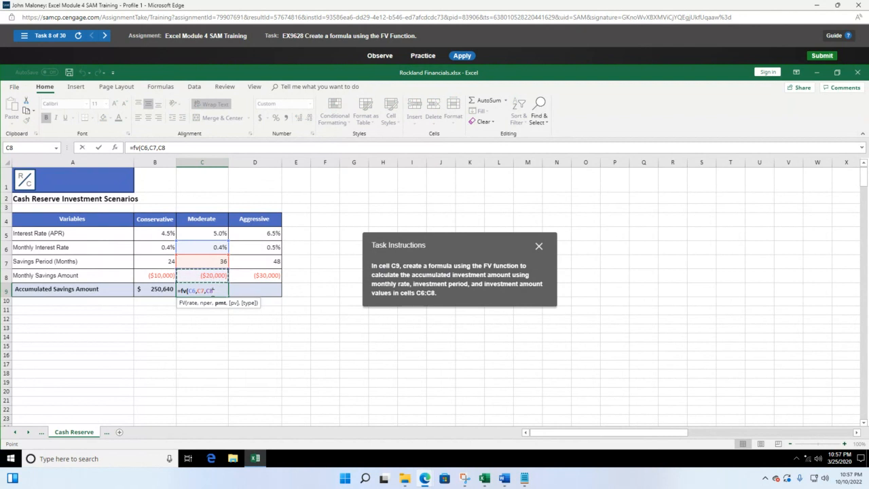
text())
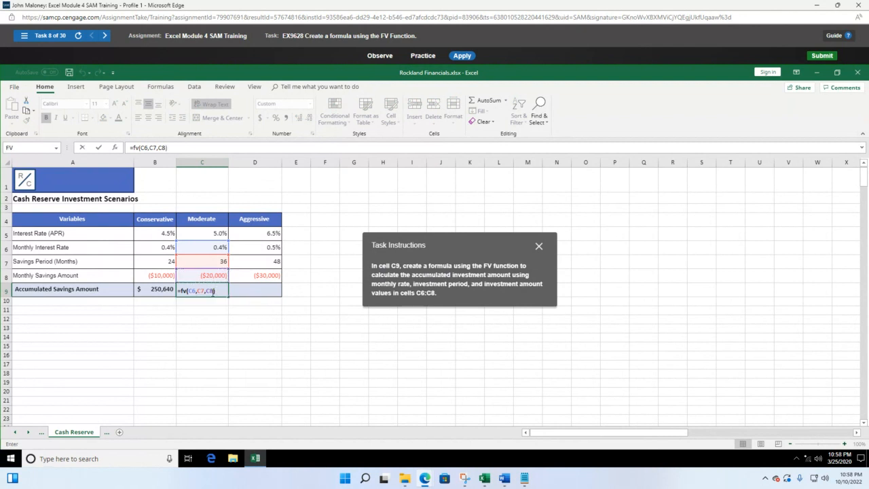
key(Return)
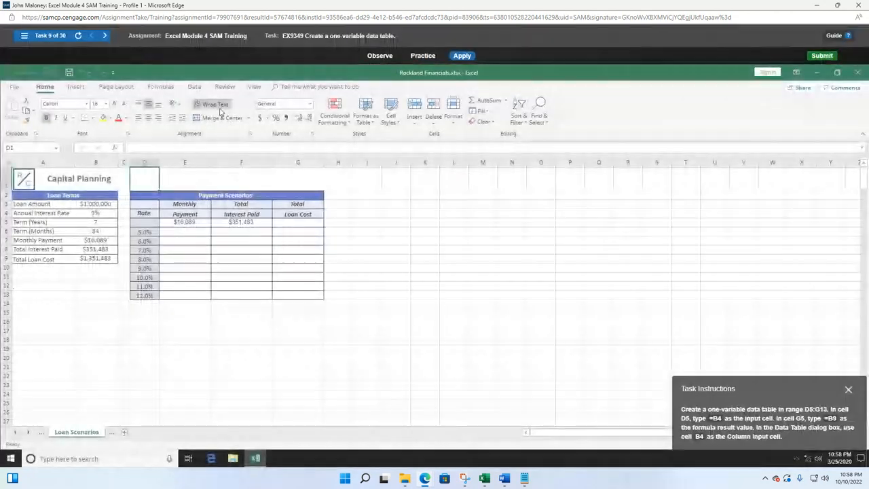
Return to task 8 (EX9628), the FV Function task on the Cash Reserve sheet, with the Formulas tab shown
click(24, 35)
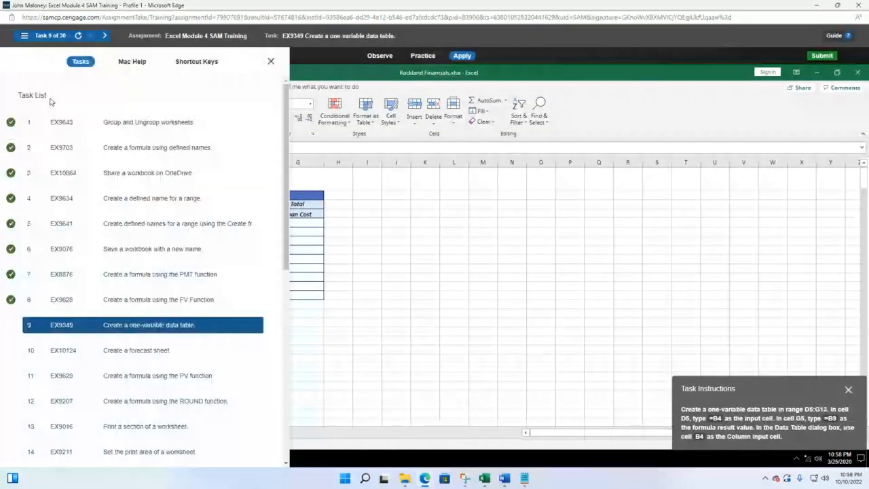
click(153, 302)
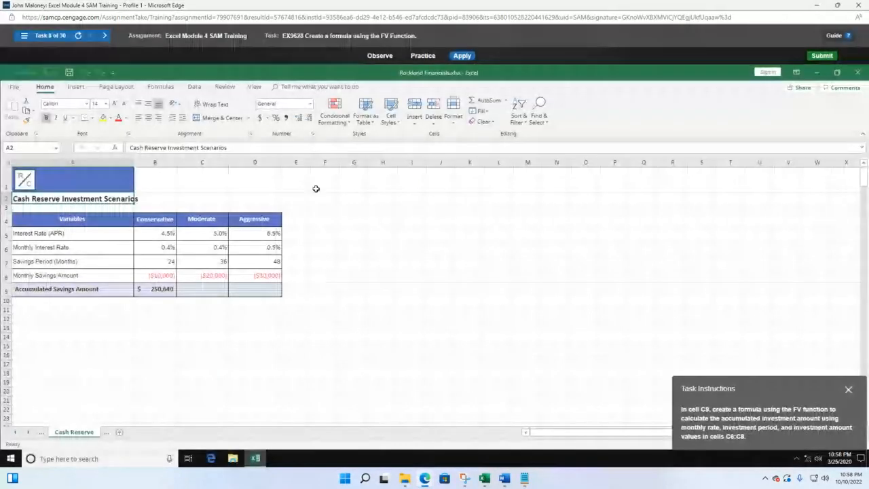
click(156, 87)
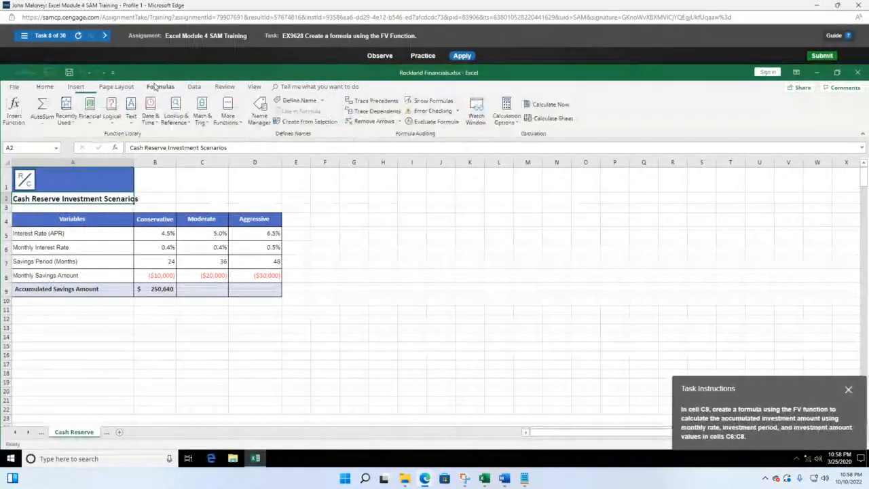
click(13, 112)
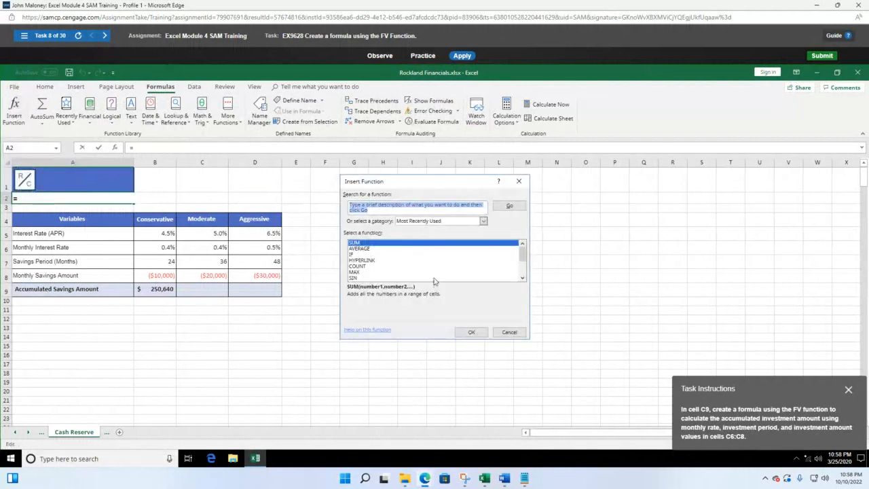
scroll(429, 276, down, 1)
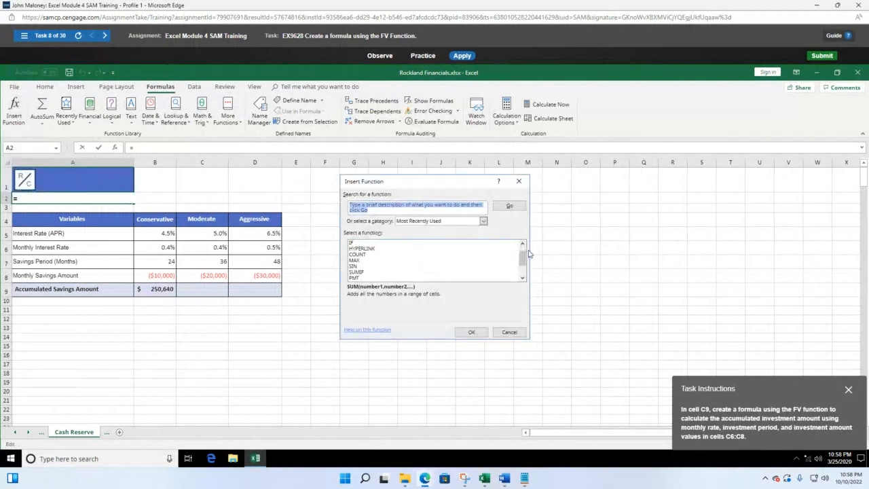
mouse_move(523, 259)
mouse_down()
mouse_move(527, 271)
mouse_move(527, 263)
mouse_up()
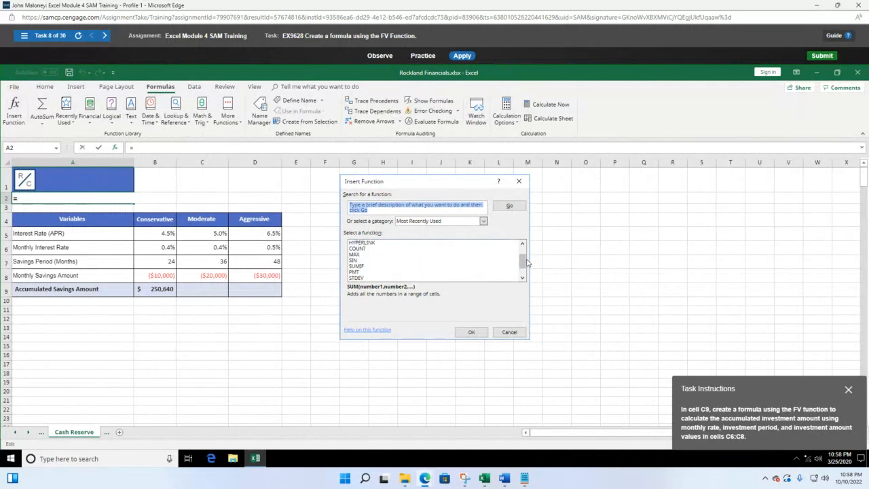
drag(526, 263, 523, 233)
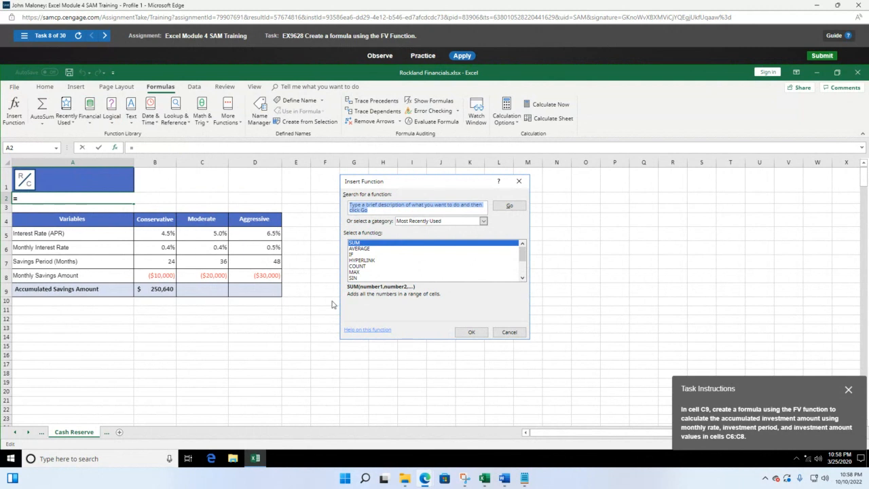
click(514, 332)
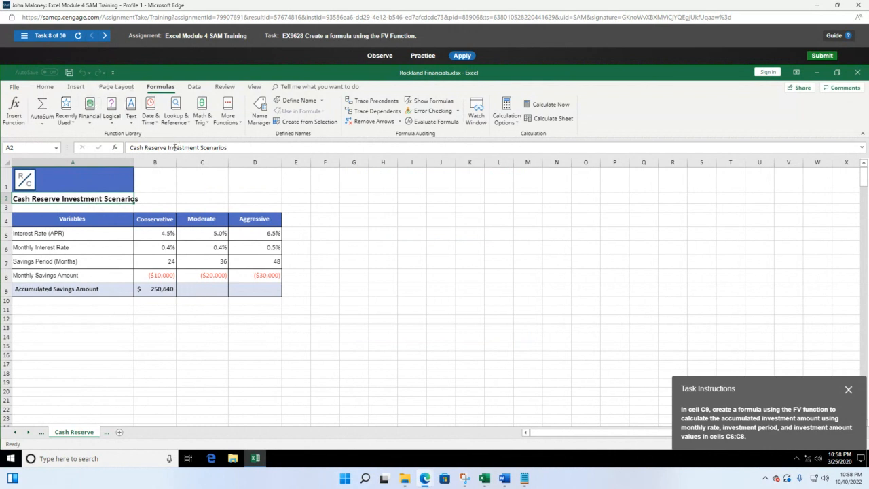
drag(768, 405, 417, 247)
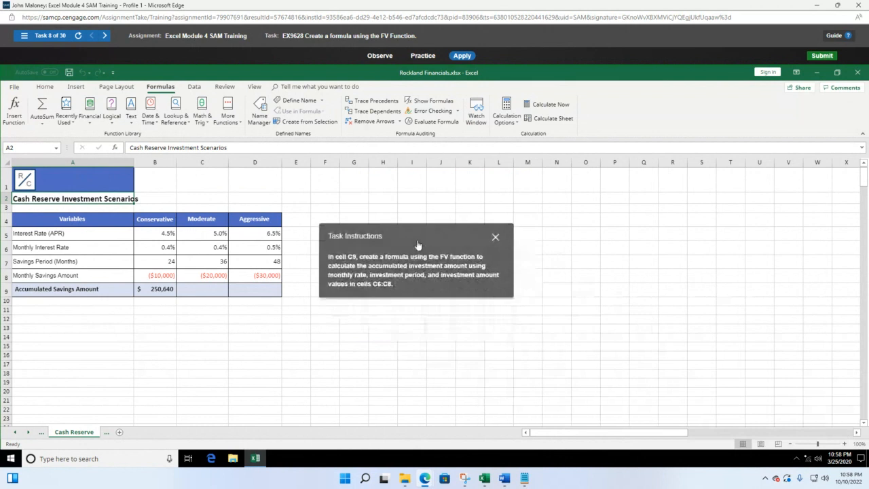
click(92, 117)
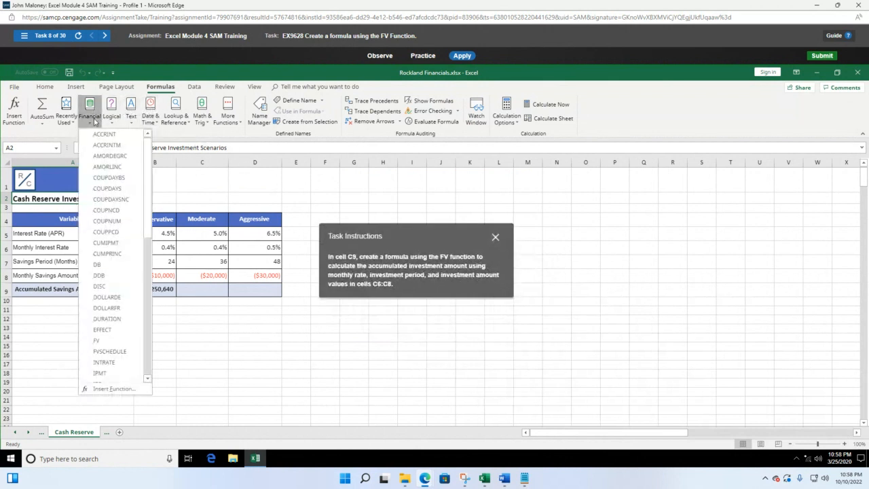
click(106, 341)
drag(434, 237, 705, 191)
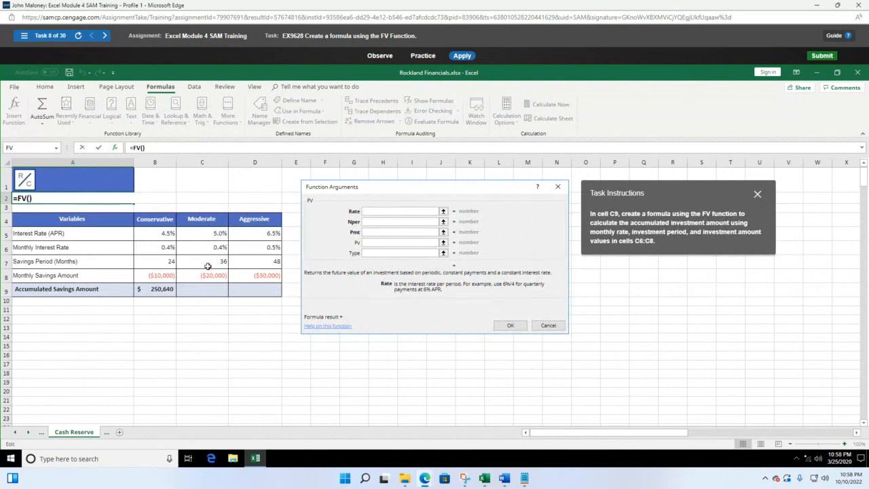
click(213, 248)
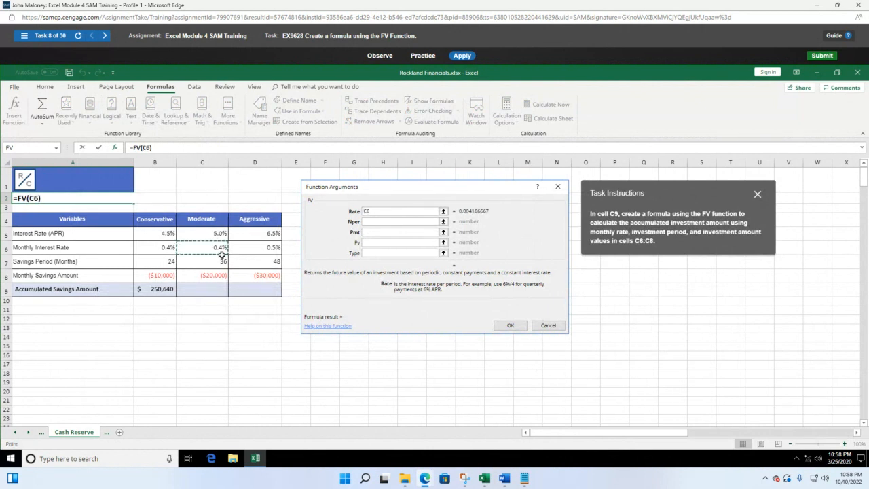
click(372, 222)
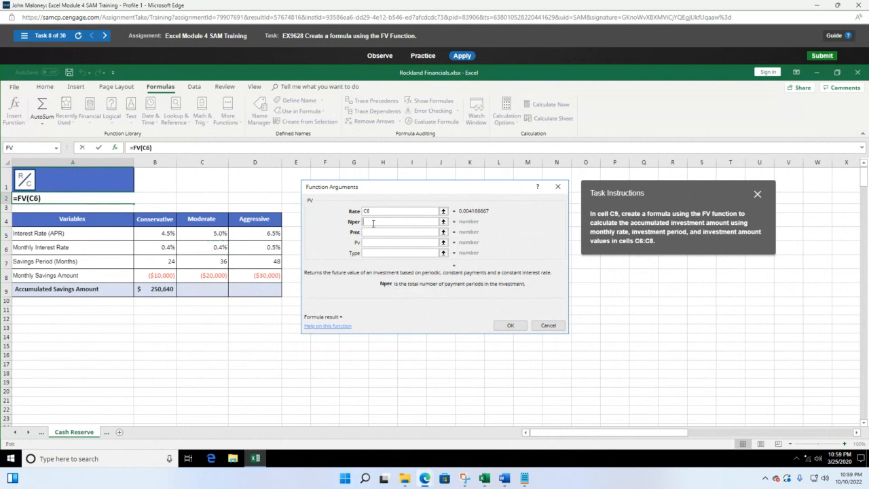
click(218, 264)
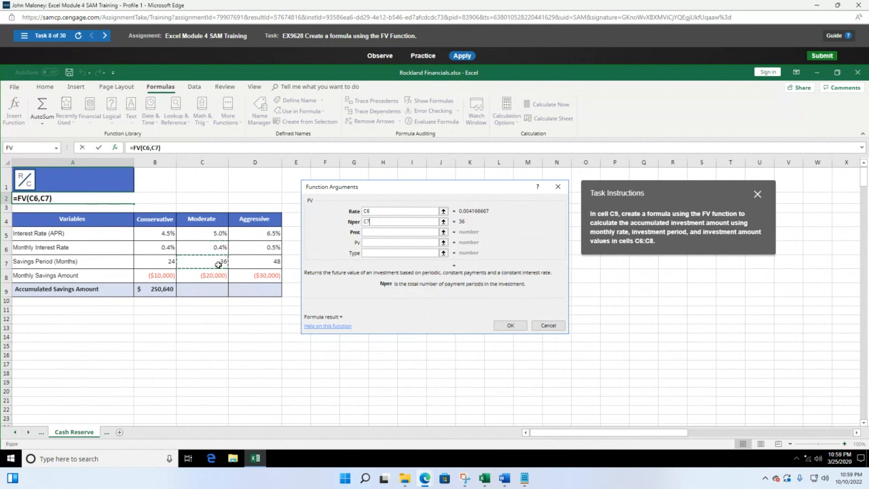
click(405, 232)
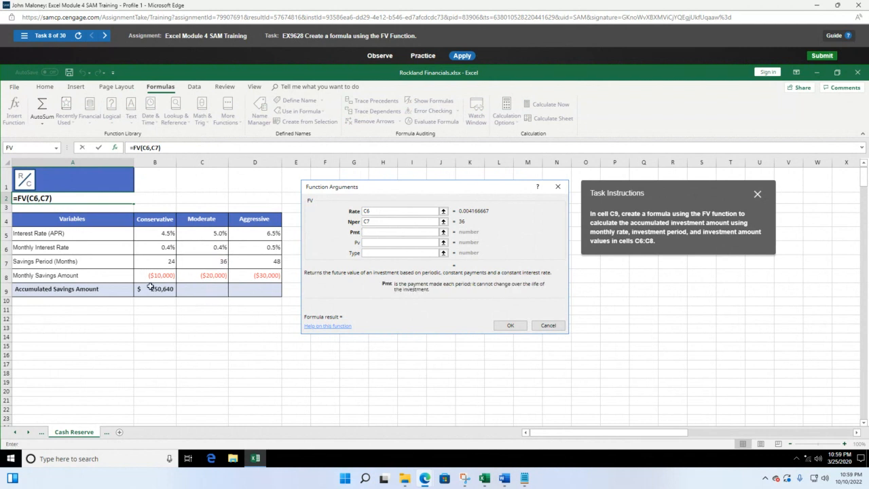
click(214, 277)
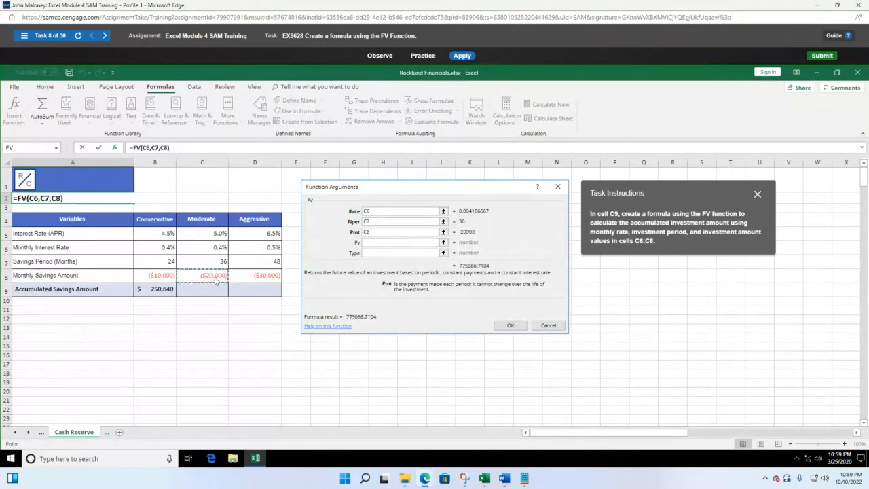
click(511, 325)
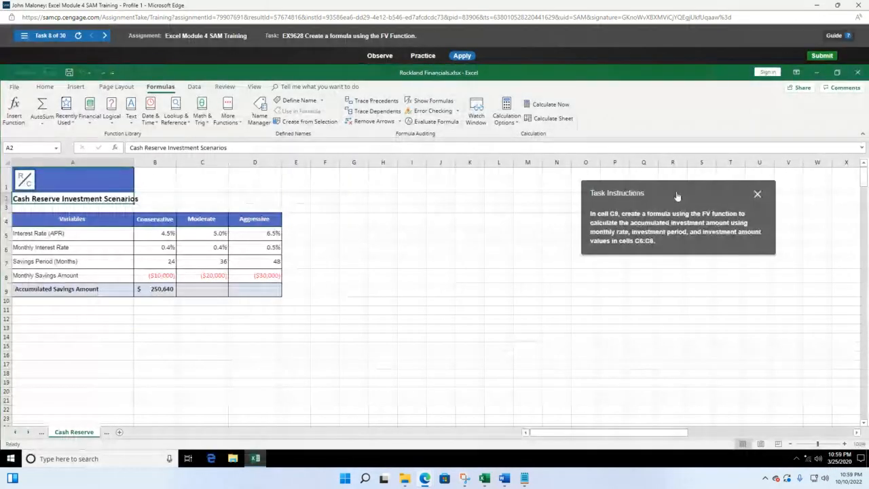
Enter =fv(C6,C7,C8) in C9 using the monthly rate, savings period and monthly savings cells
drag(677, 196, 412, 203)
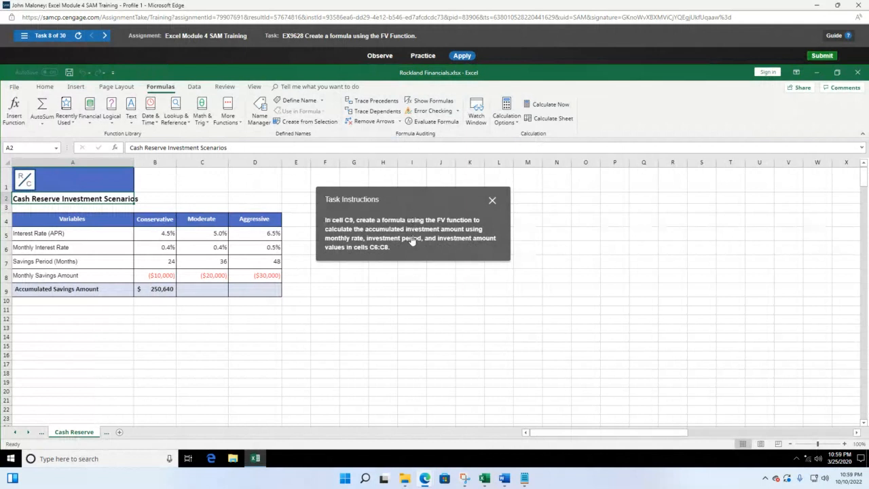
click(206, 287)
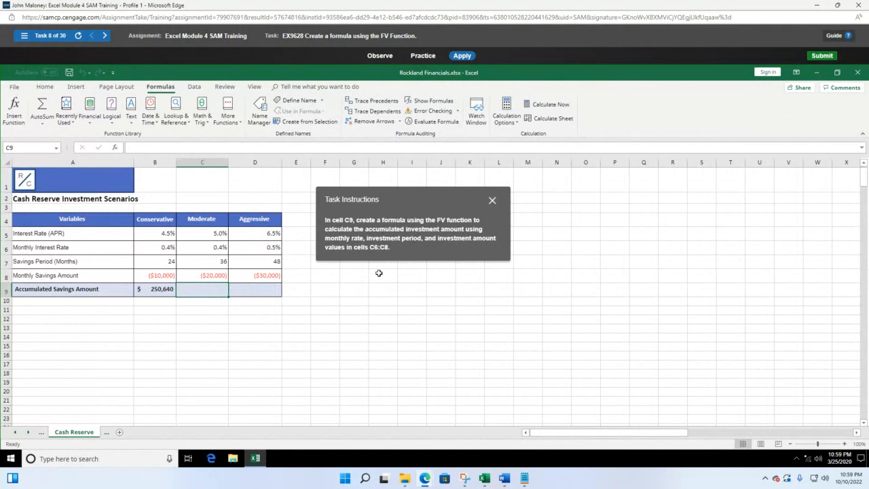
text(=fv()
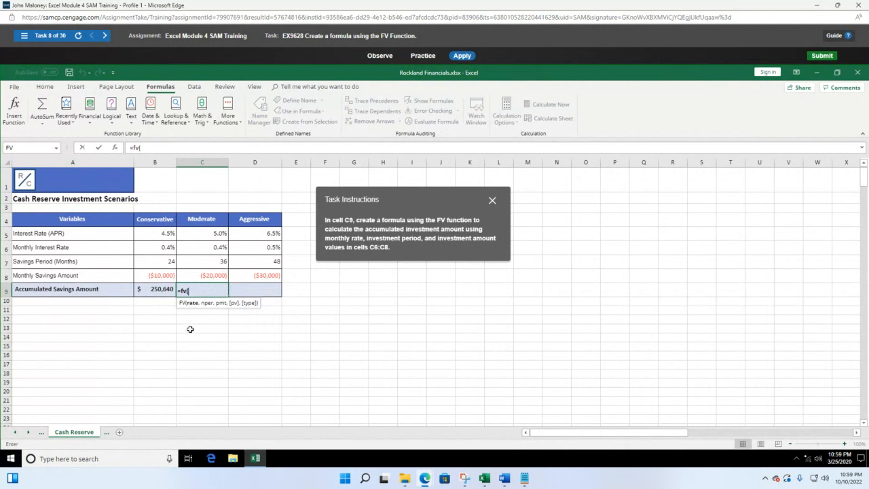
click(215, 247)
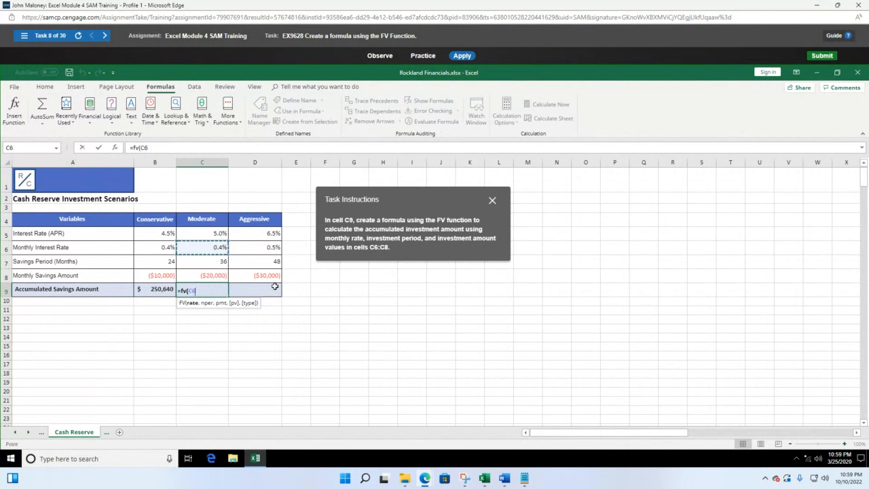
text(,)
click(221, 262)
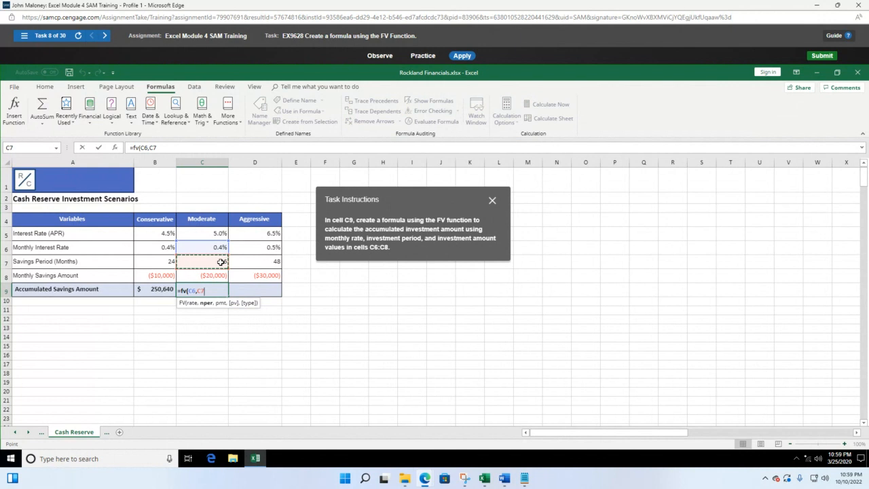
text(,)
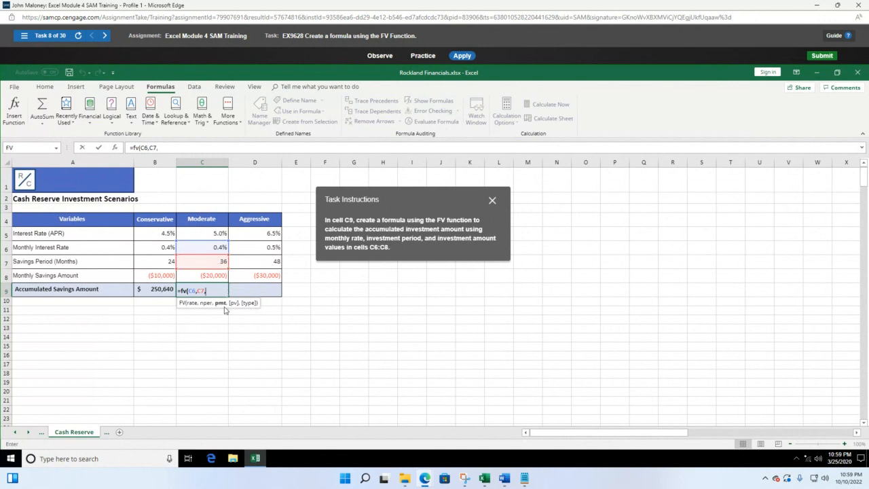
click(220, 273)
text())
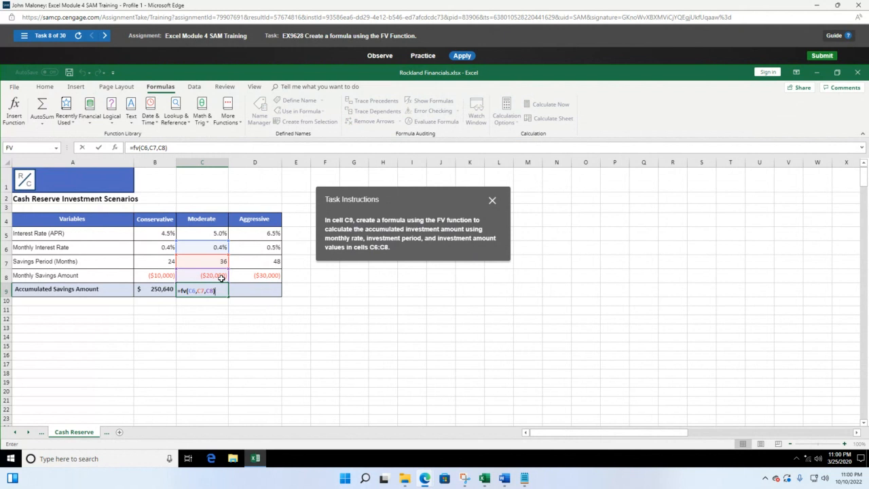
key(Return)
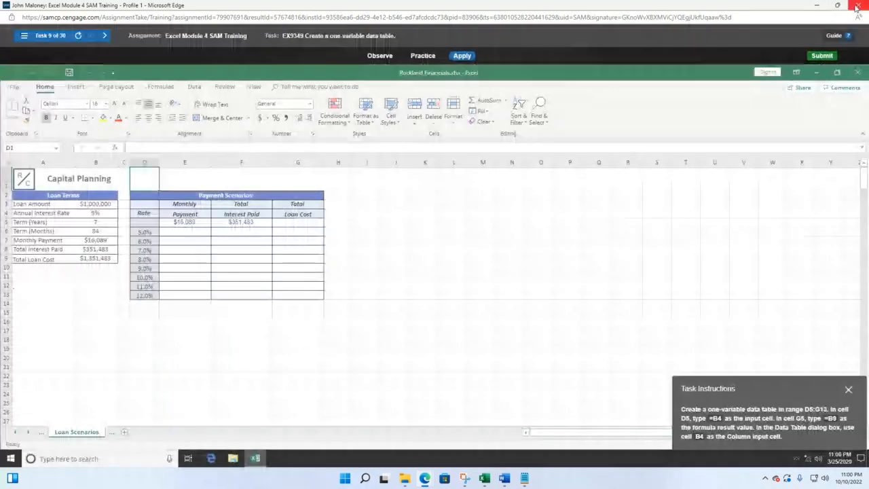
Close the SAM training window and the MindTap activity view to reach the Excel Module 4 course page
click(857, 5)
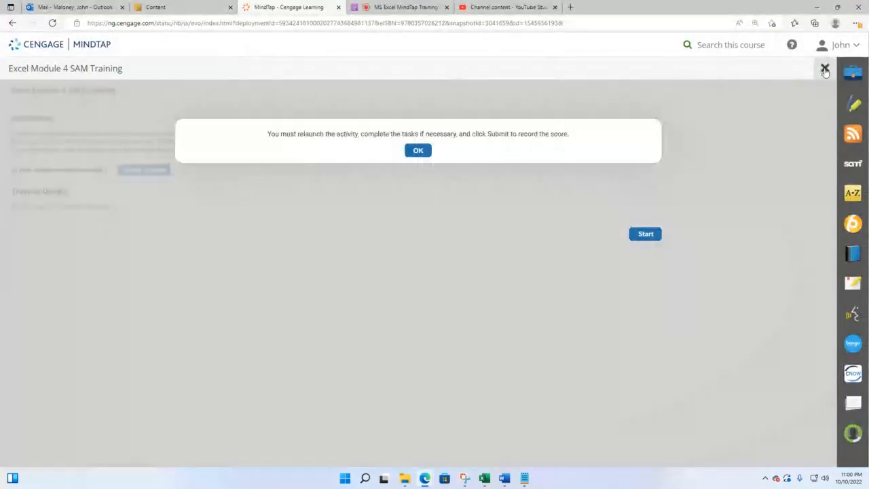
click(824, 68)
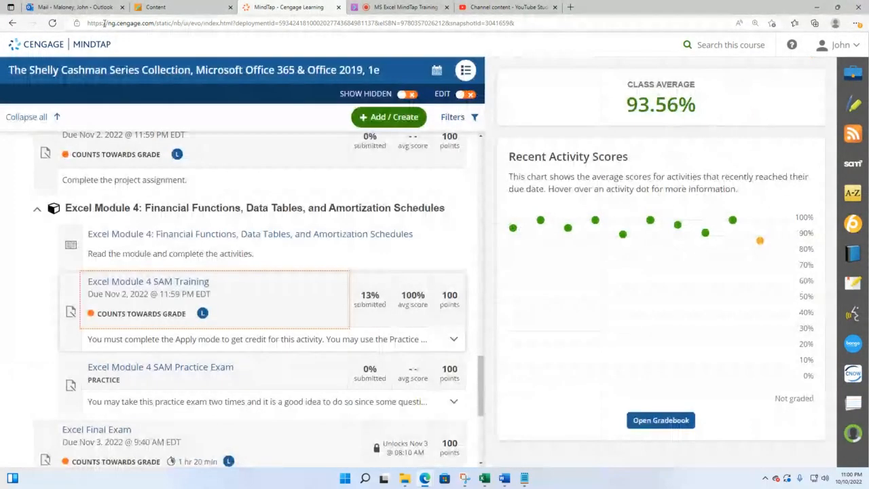